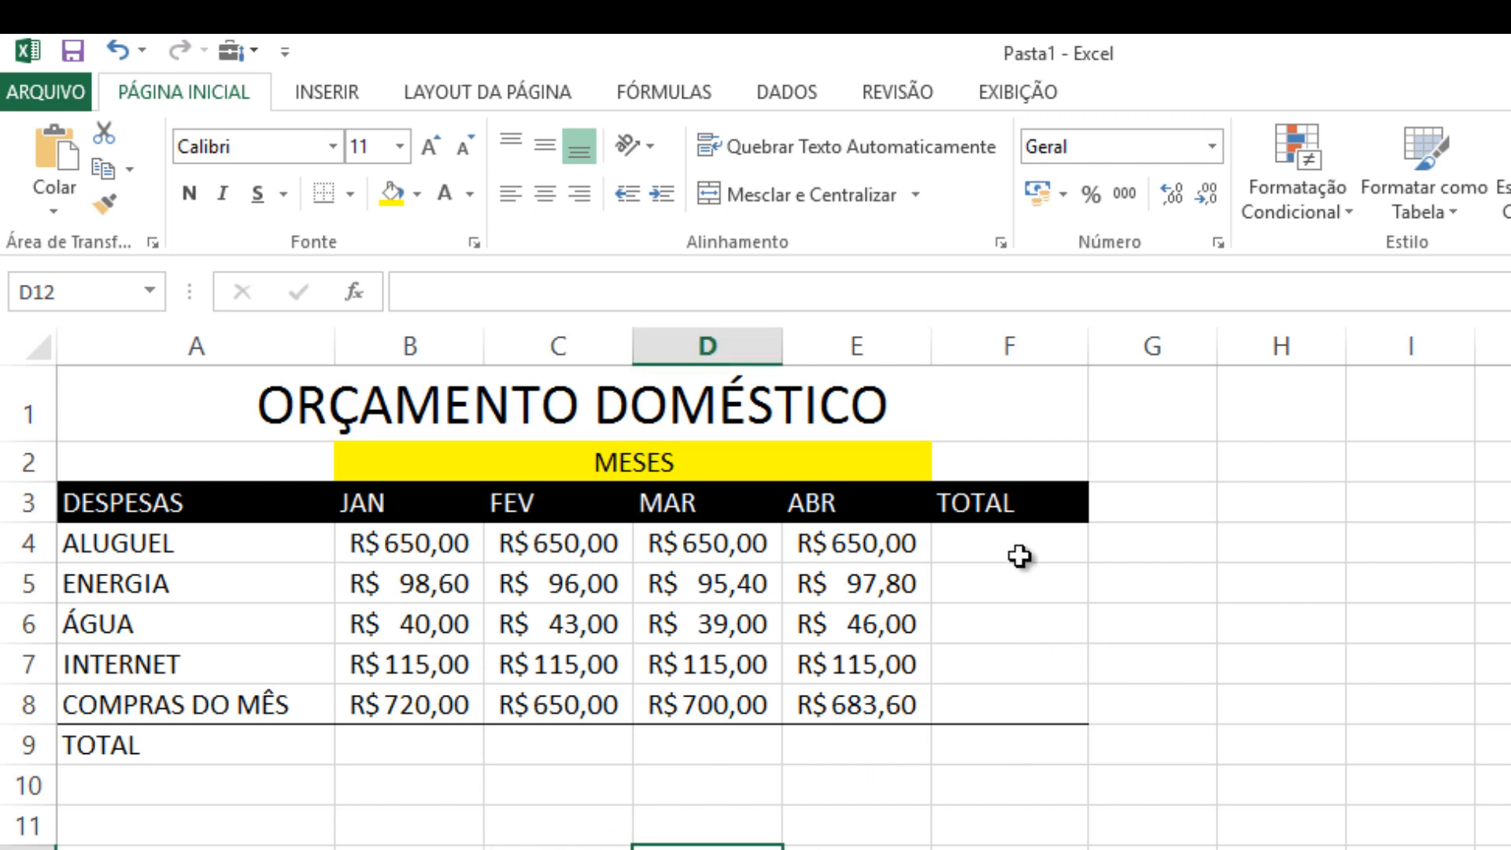
Total the ALUGUEL row in F4 with the formula =B4+C4+D4+E4 and widen column F slightly
left_click(993, 554)
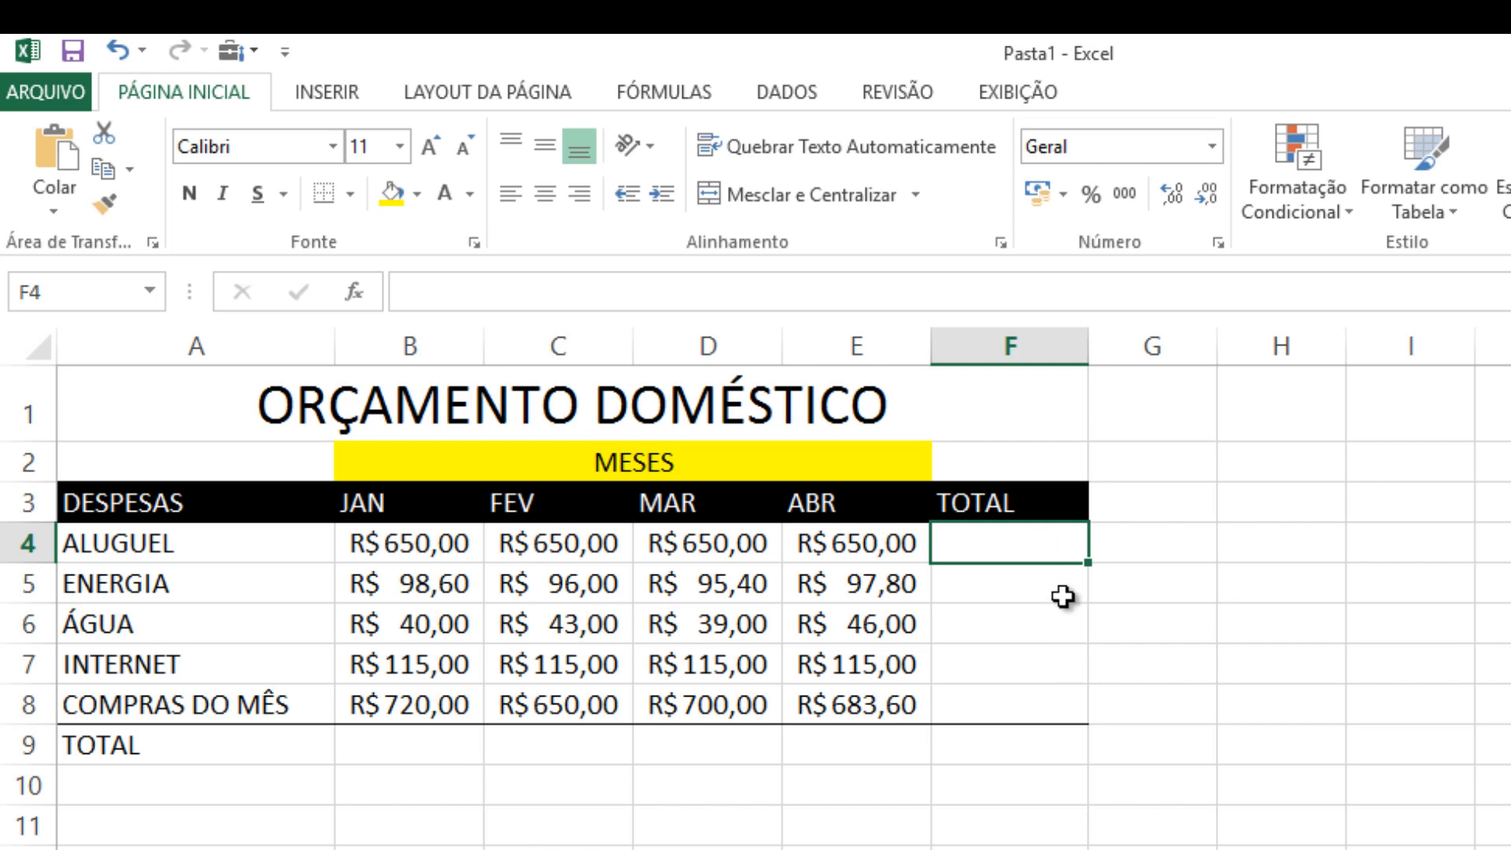
type("=")
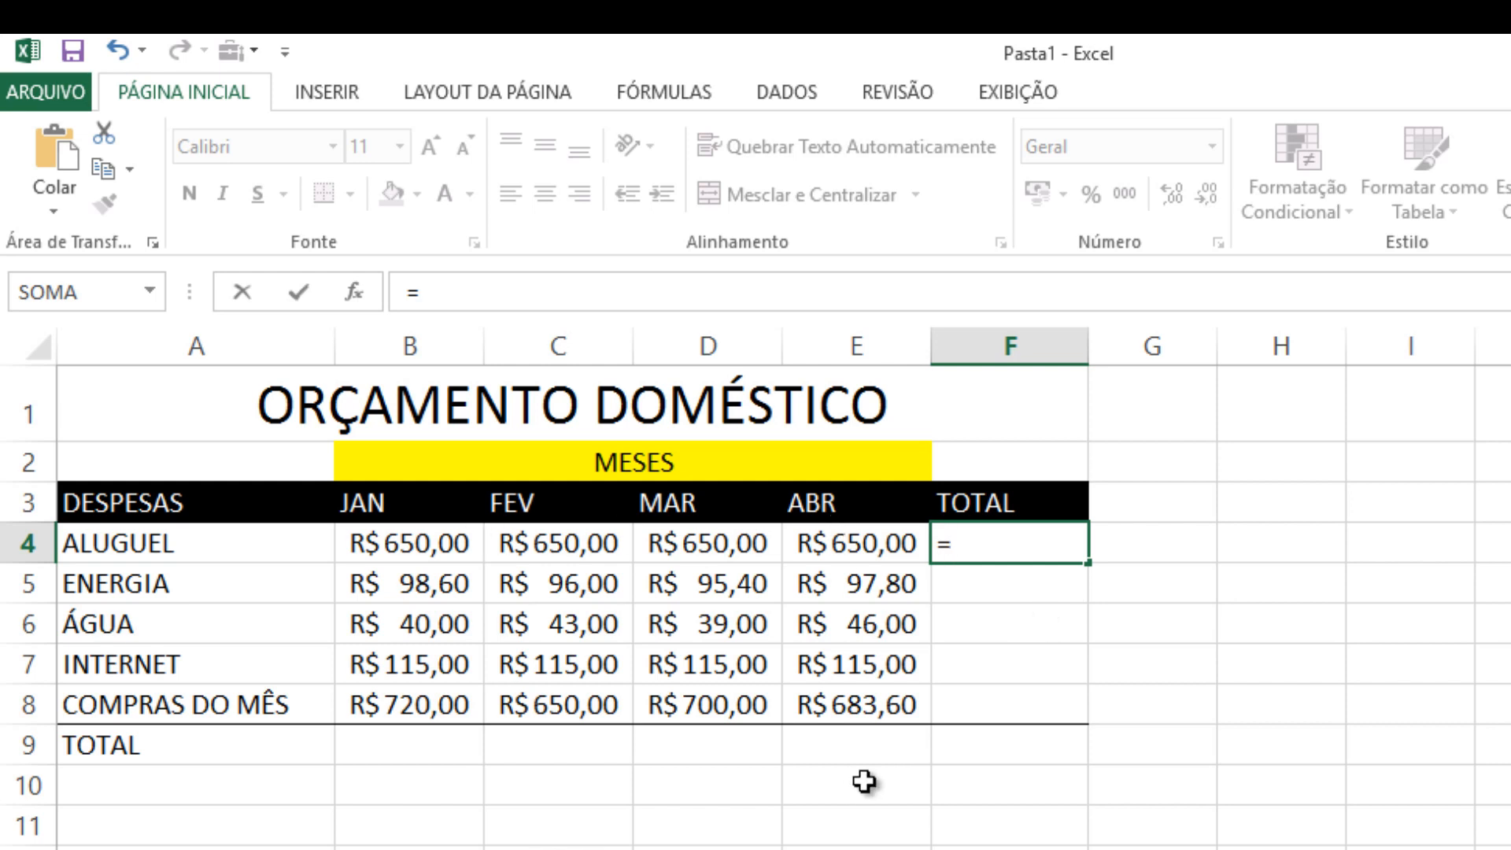
left_click(434, 545)
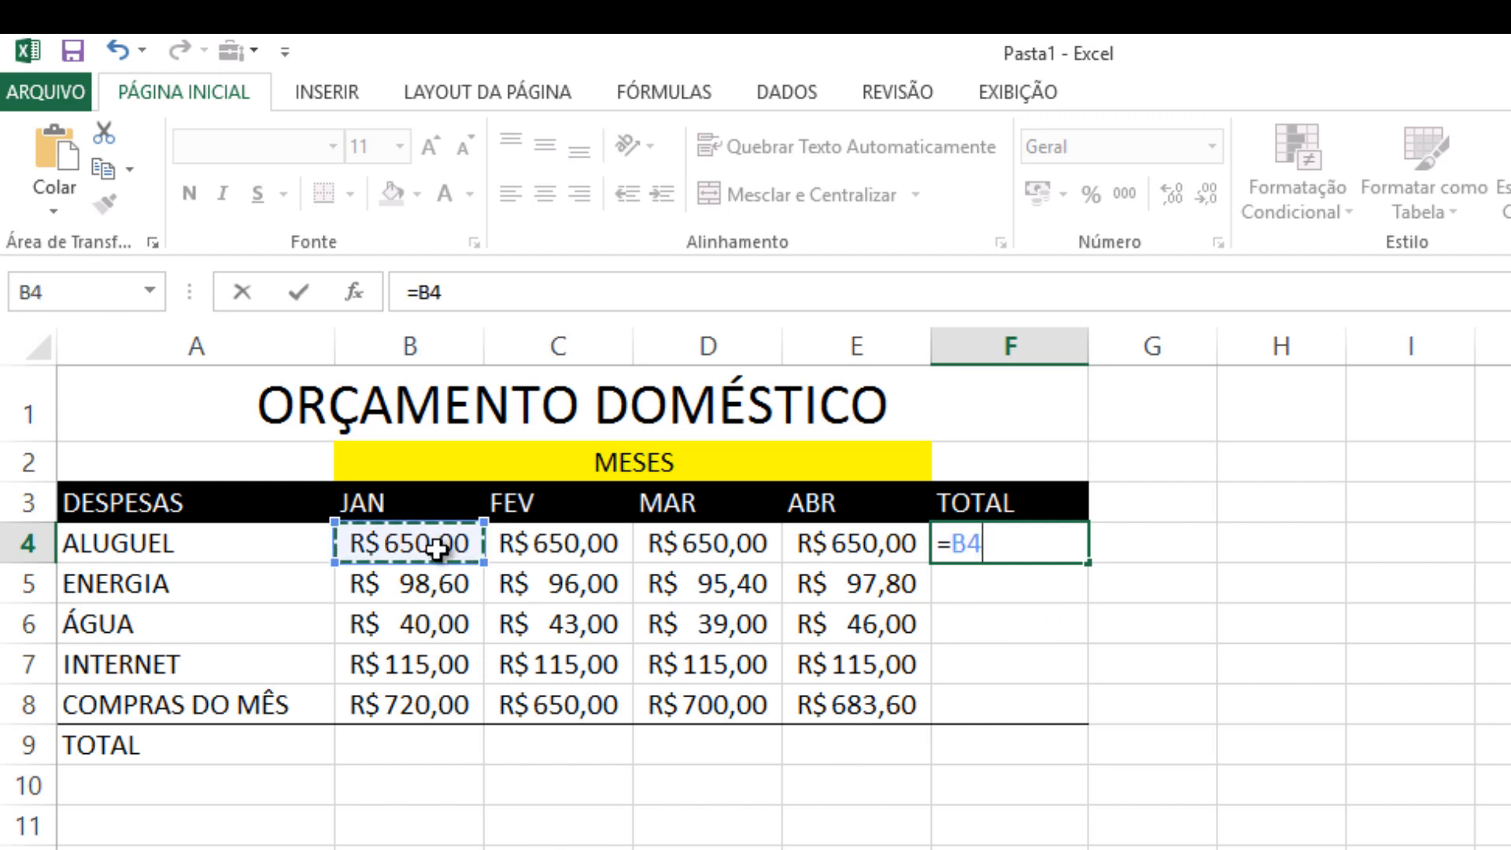
type("+")
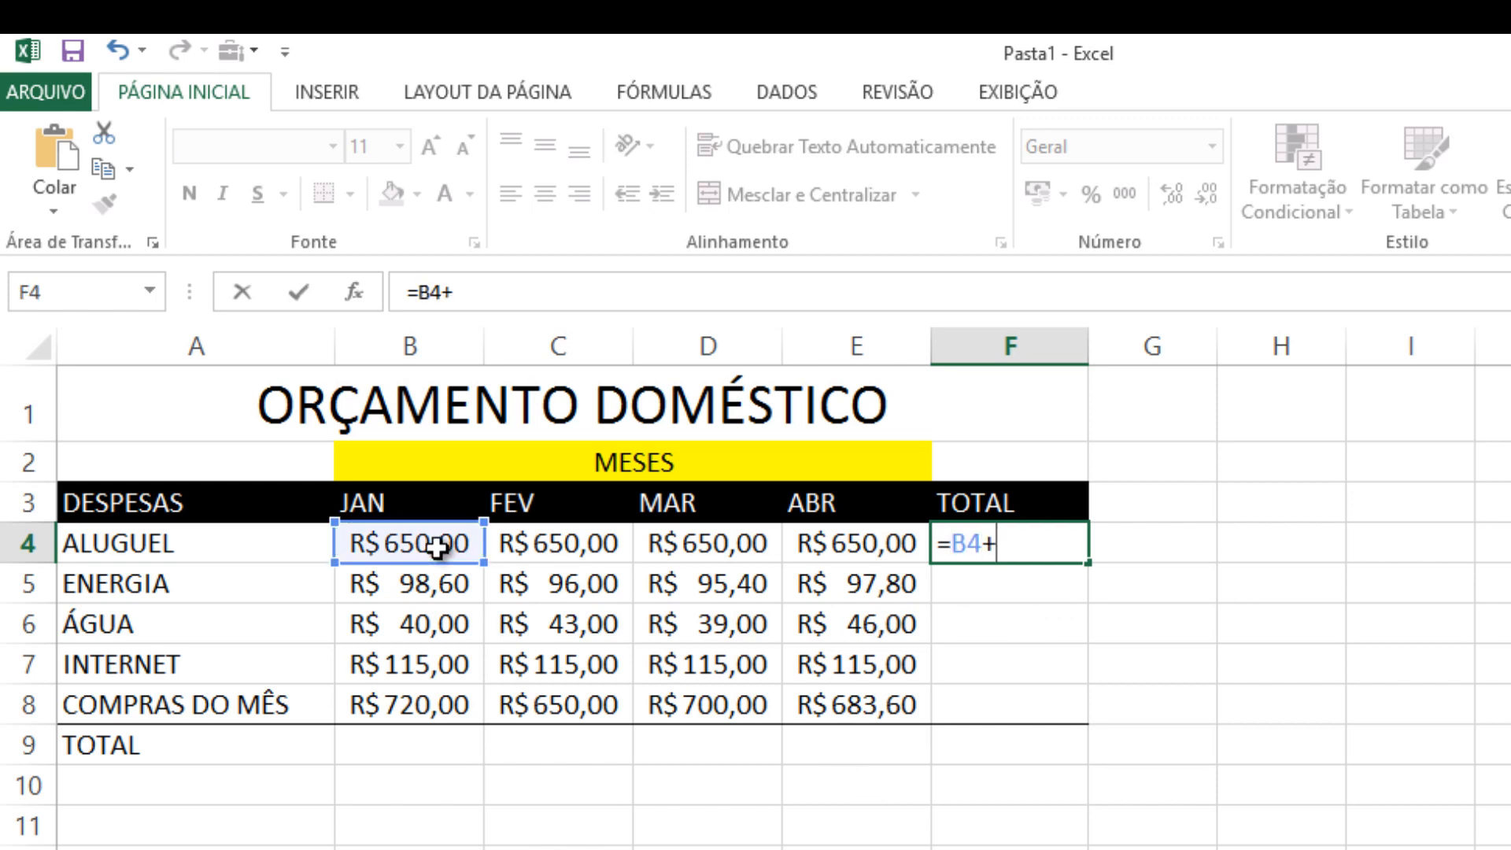
left_click(546, 539)
type("+")
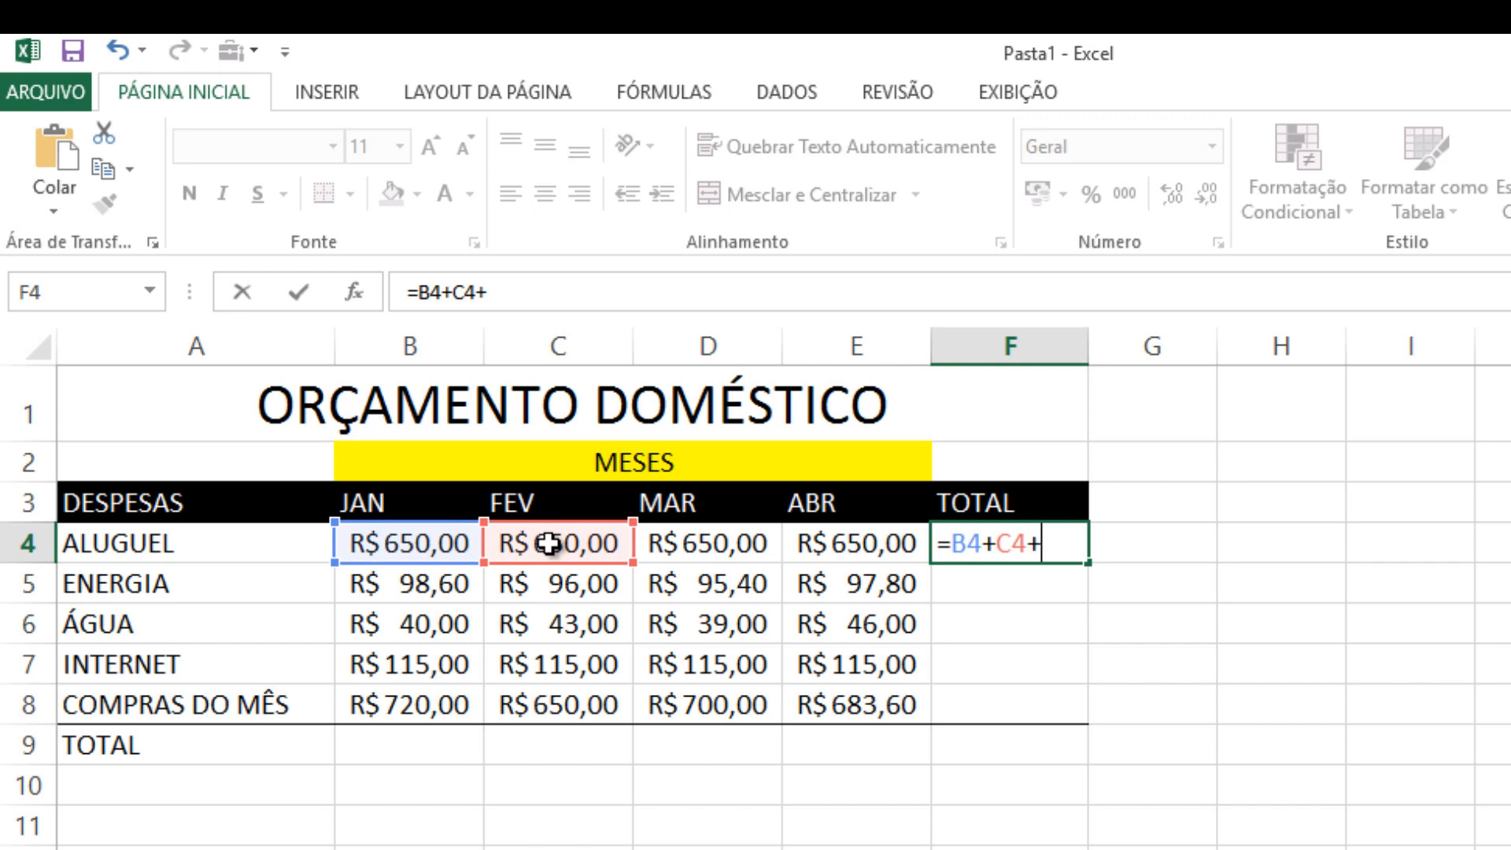
left_click(695, 541)
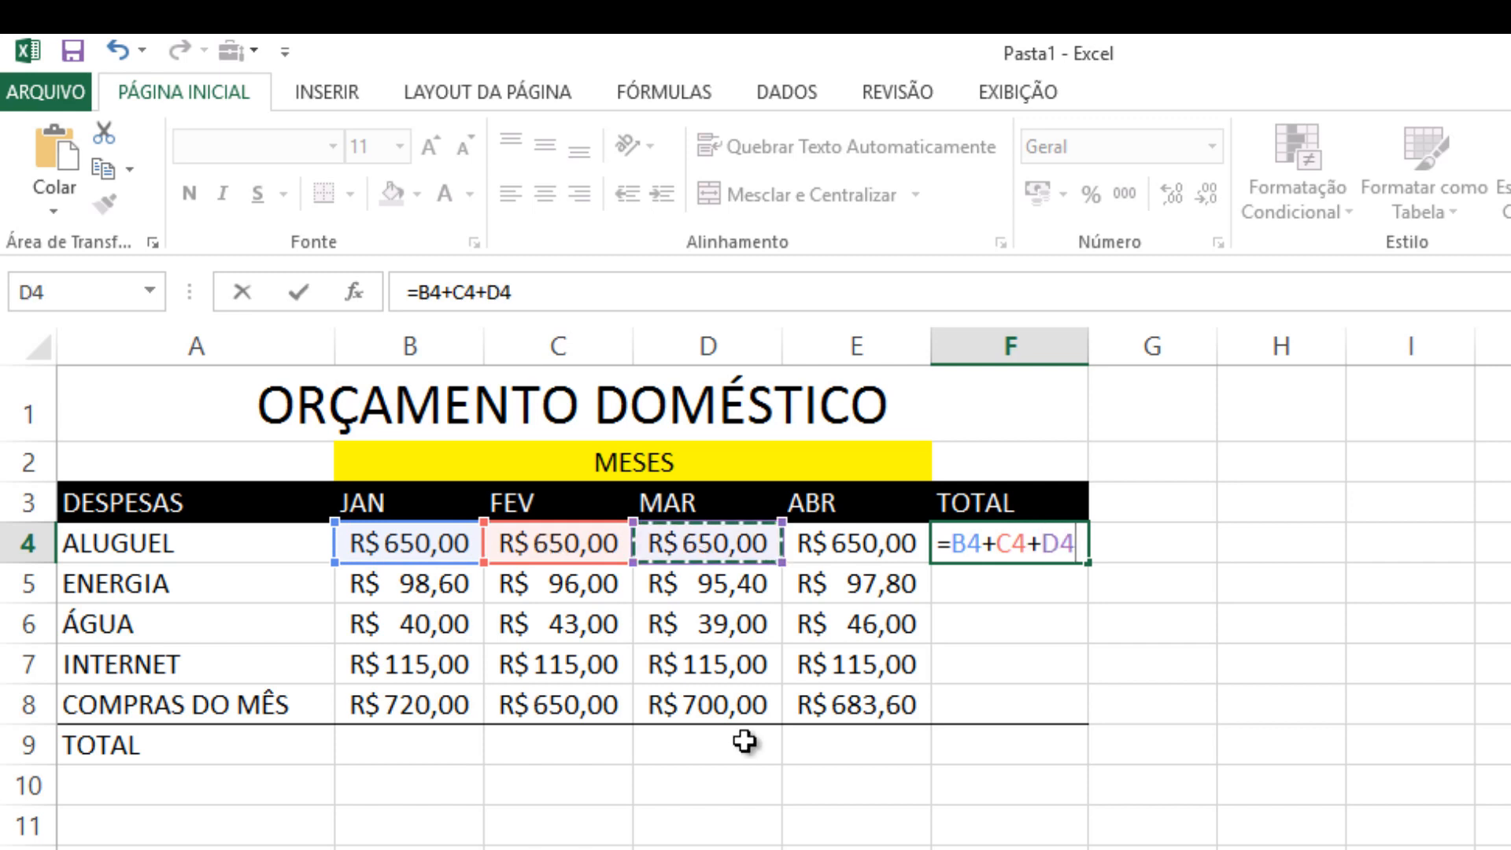
type("+")
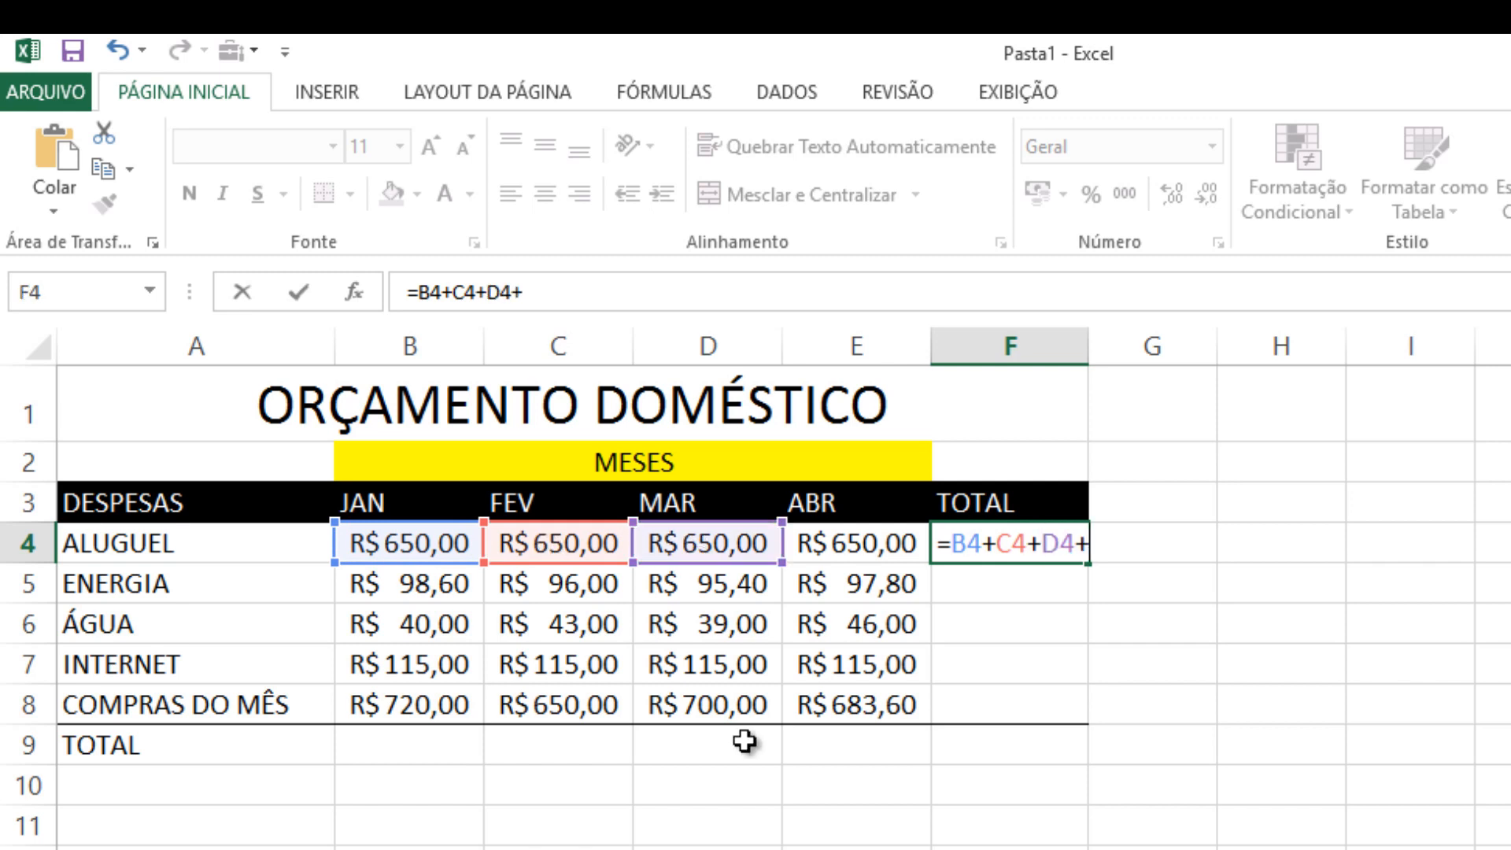
left_click(847, 541)
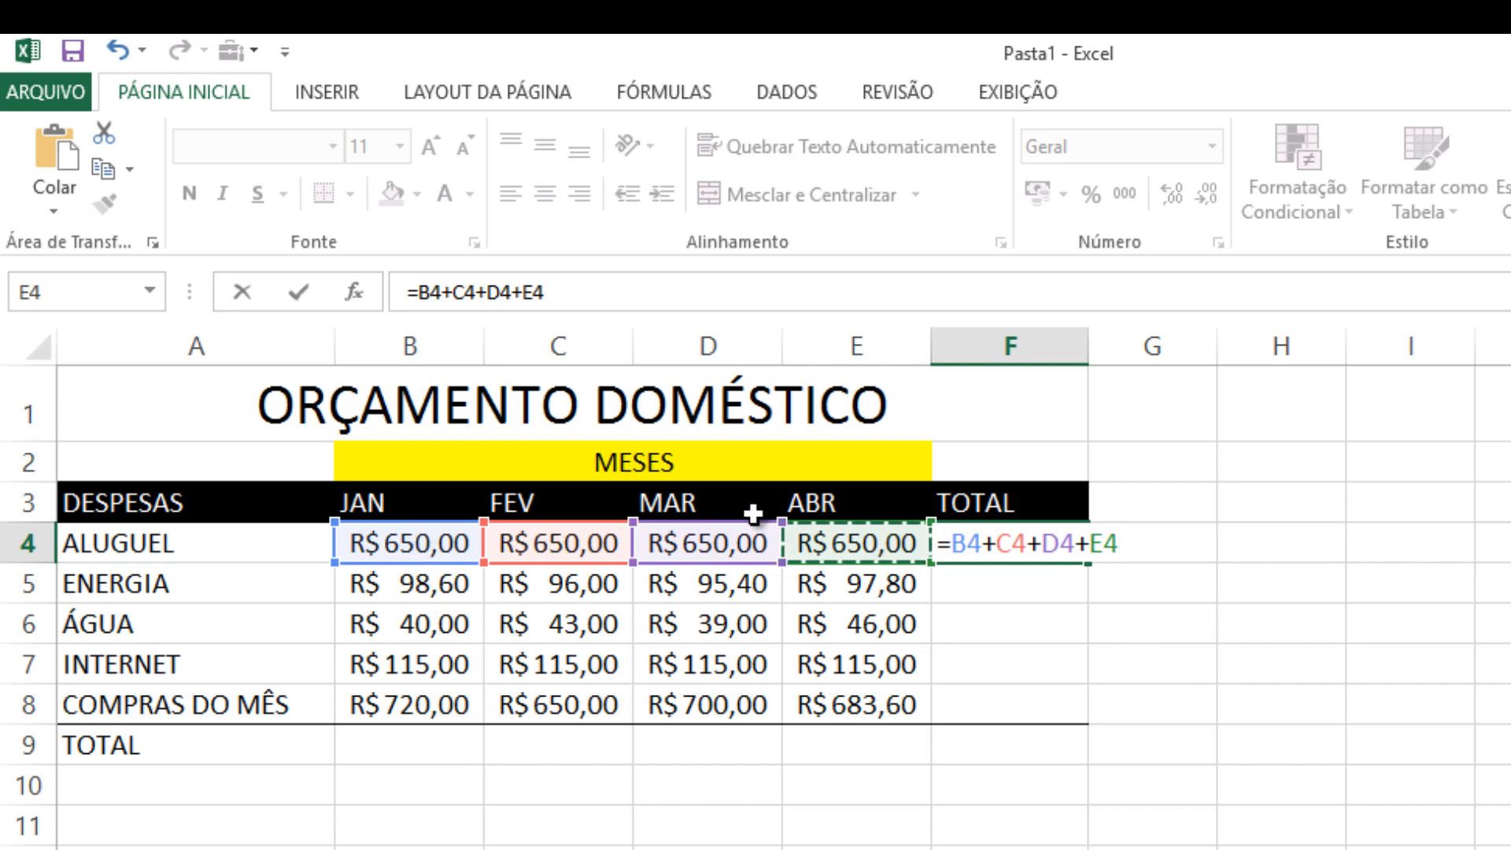
key("Return")
left_click_drag(1094, 347, 1126, 348)
Replace the cell-by-cell addition in F4 with the range formula =SOMA(B4:E4)
left_click(1019, 543)
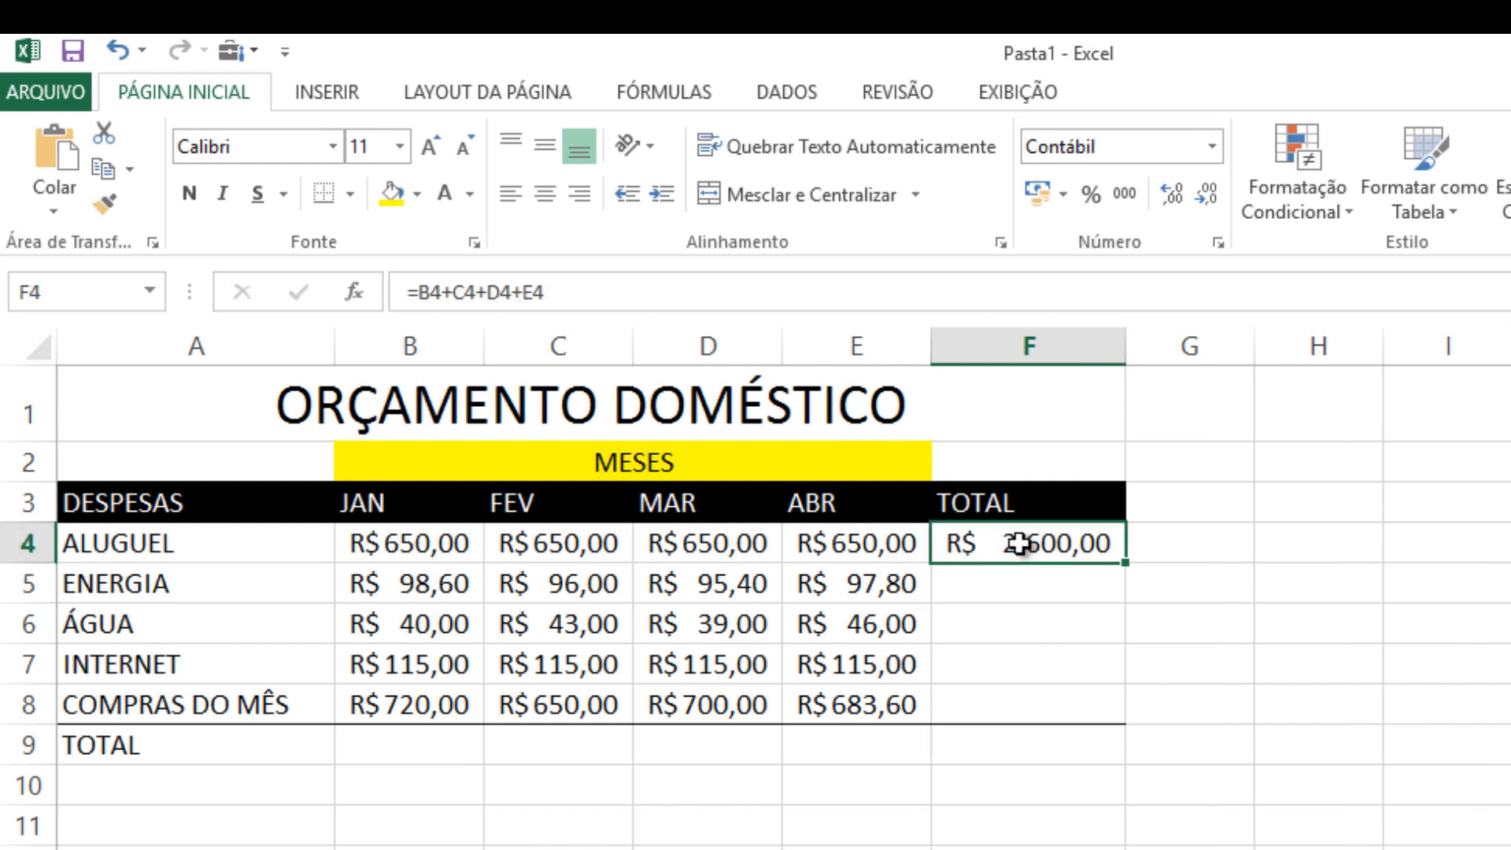
double_click(1023, 543)
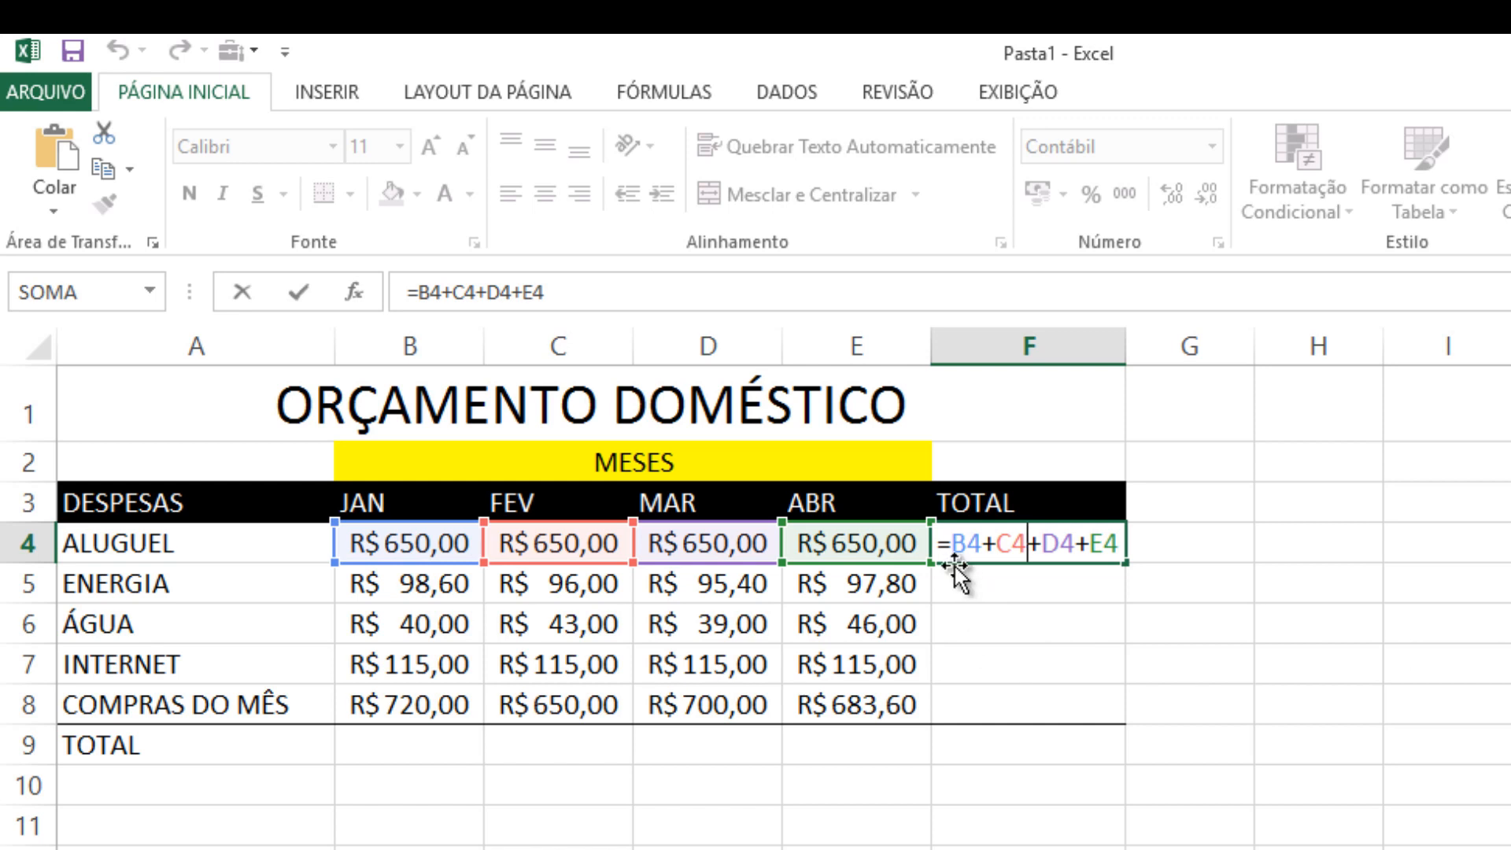
left_click_drag(955, 543, 1119, 545)
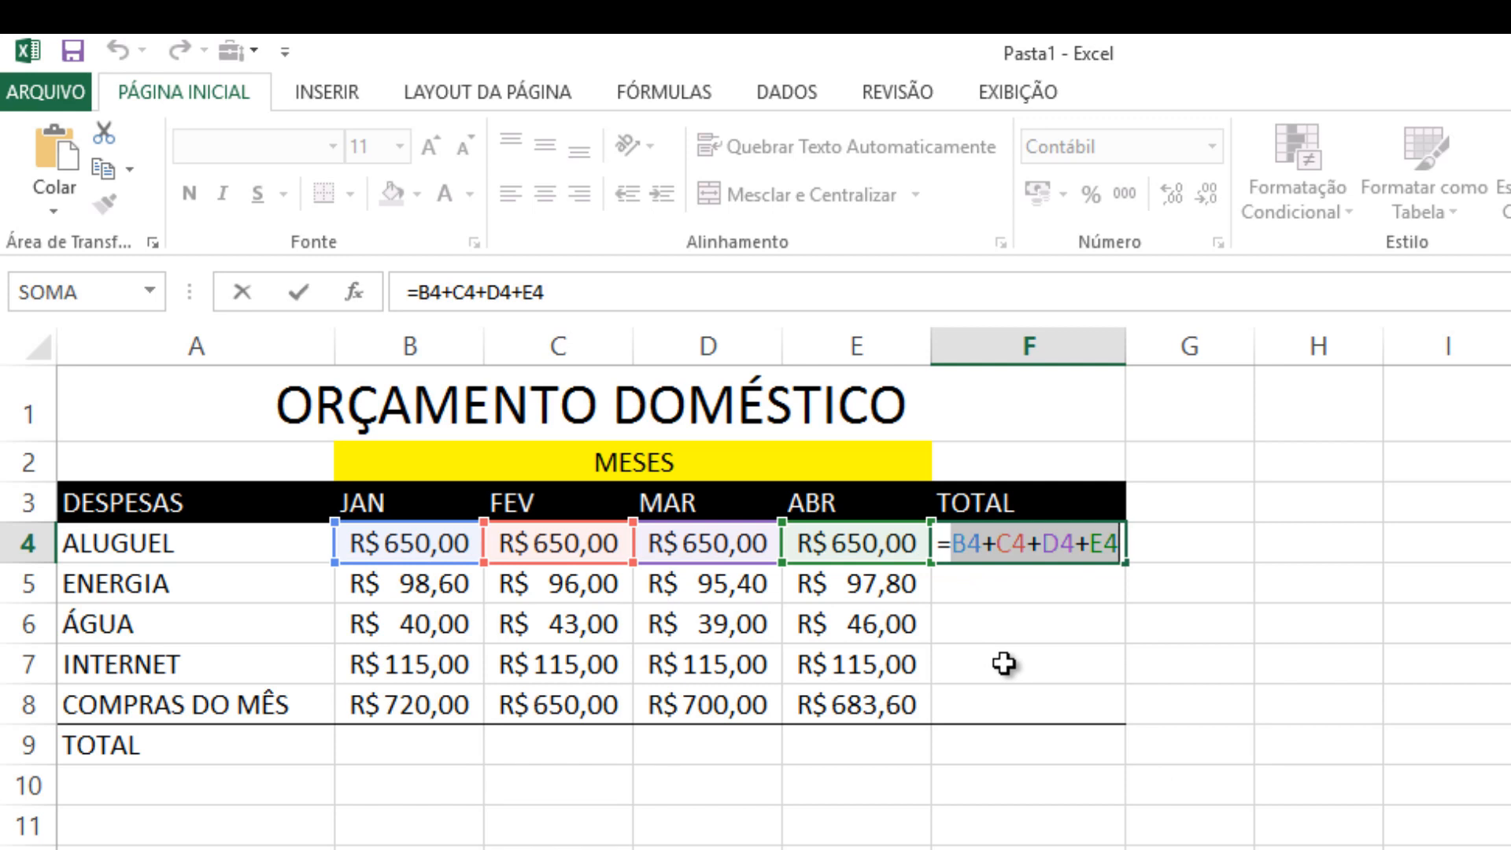
key("BackSpace")
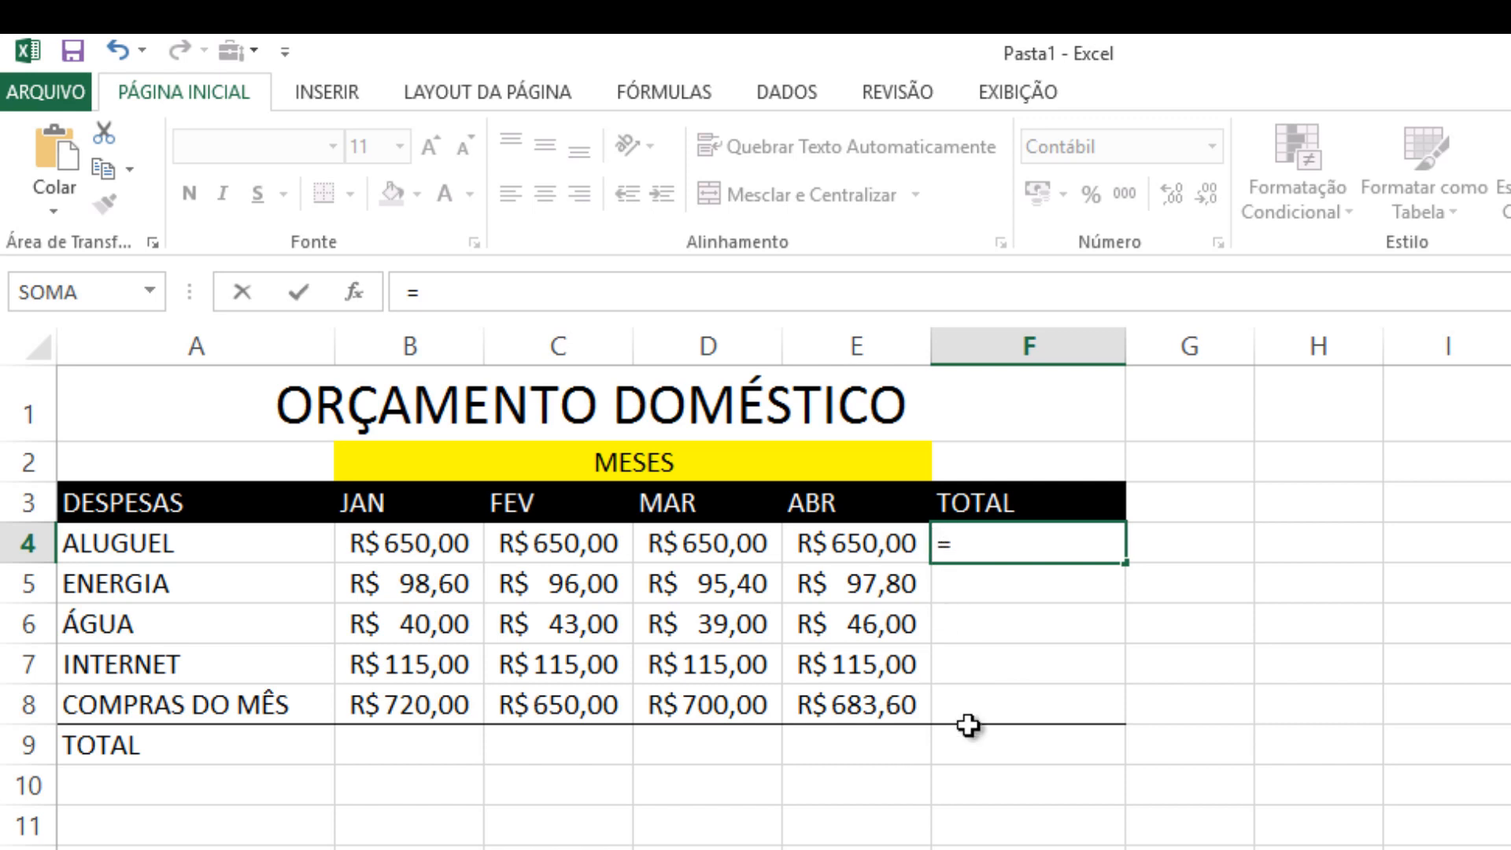
type("SOMA")
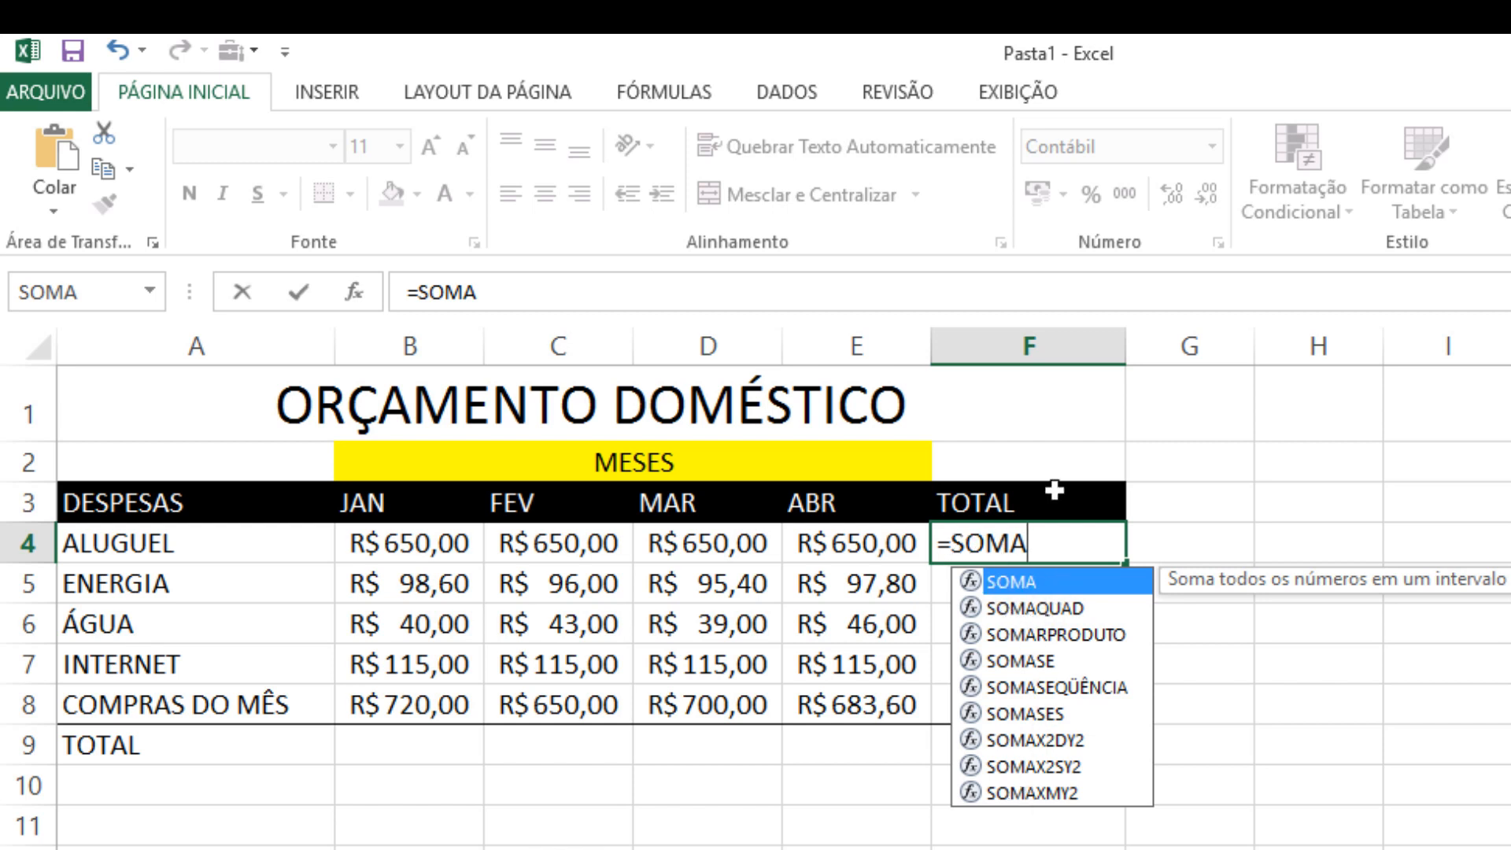
left_click(1060, 550)
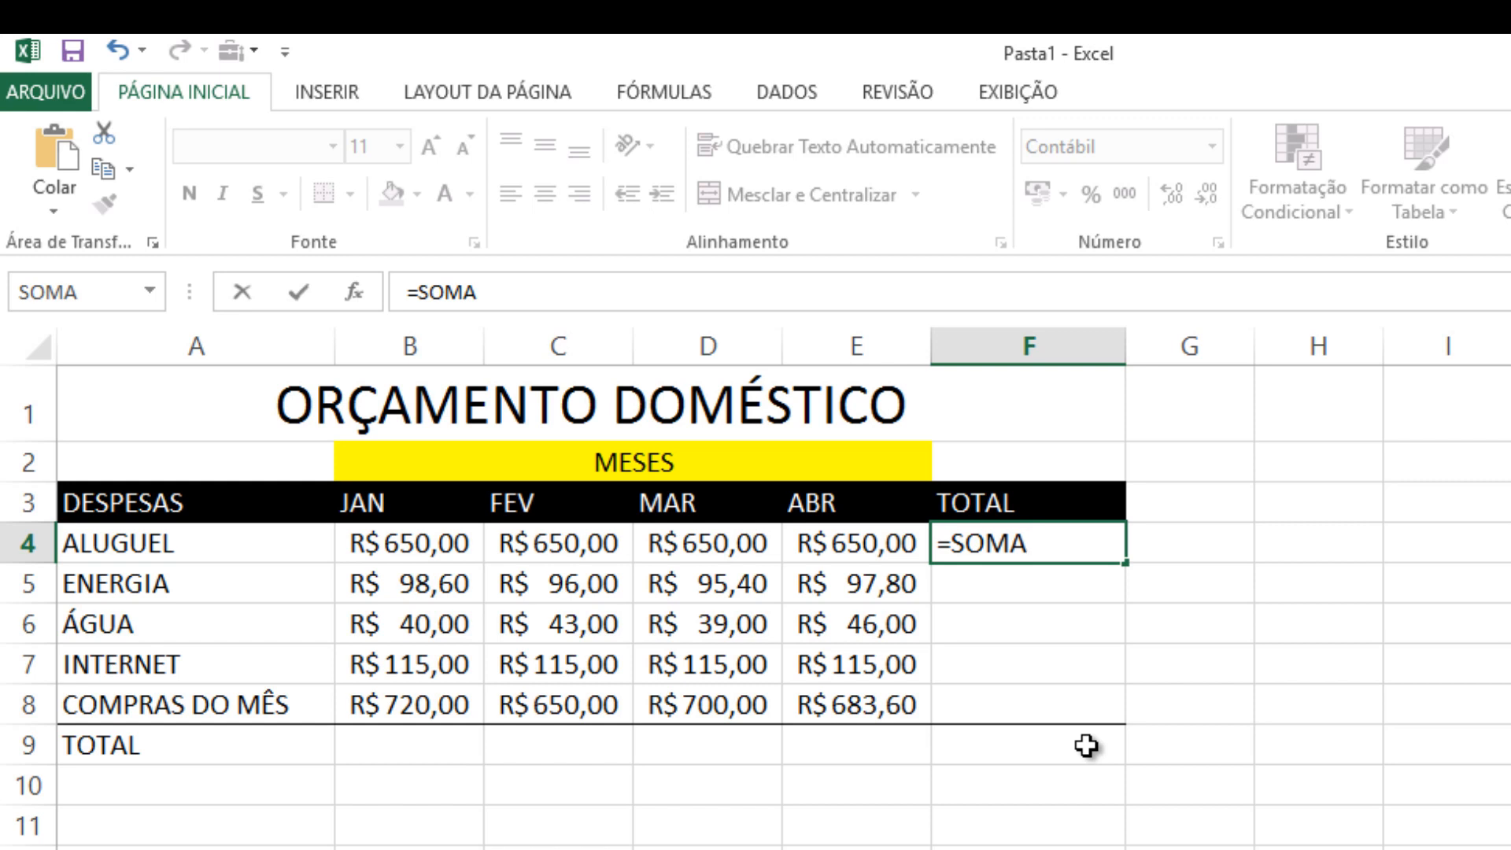
type("(")
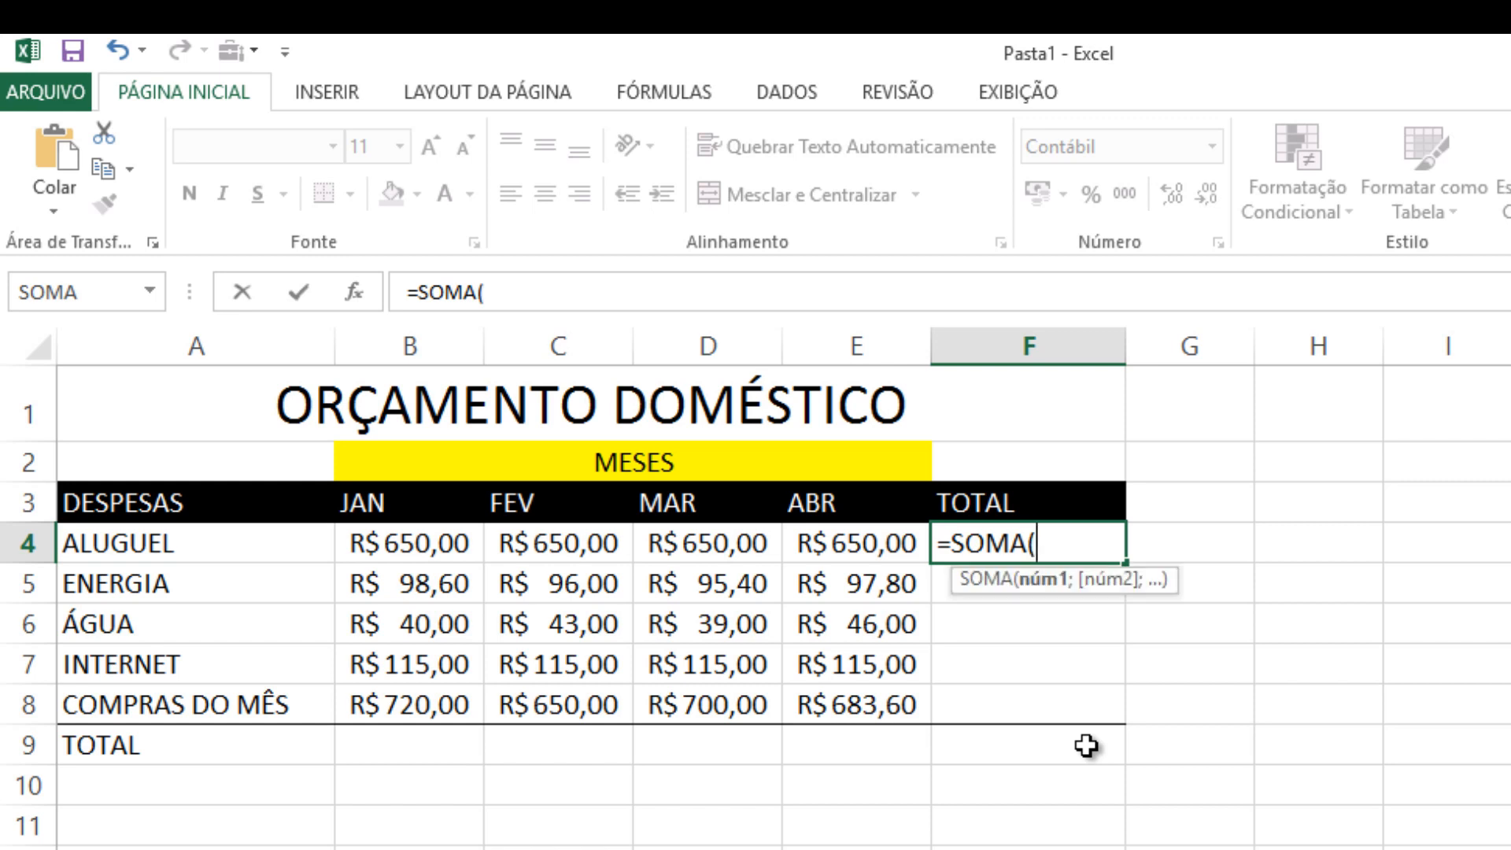
left_click(410, 545)
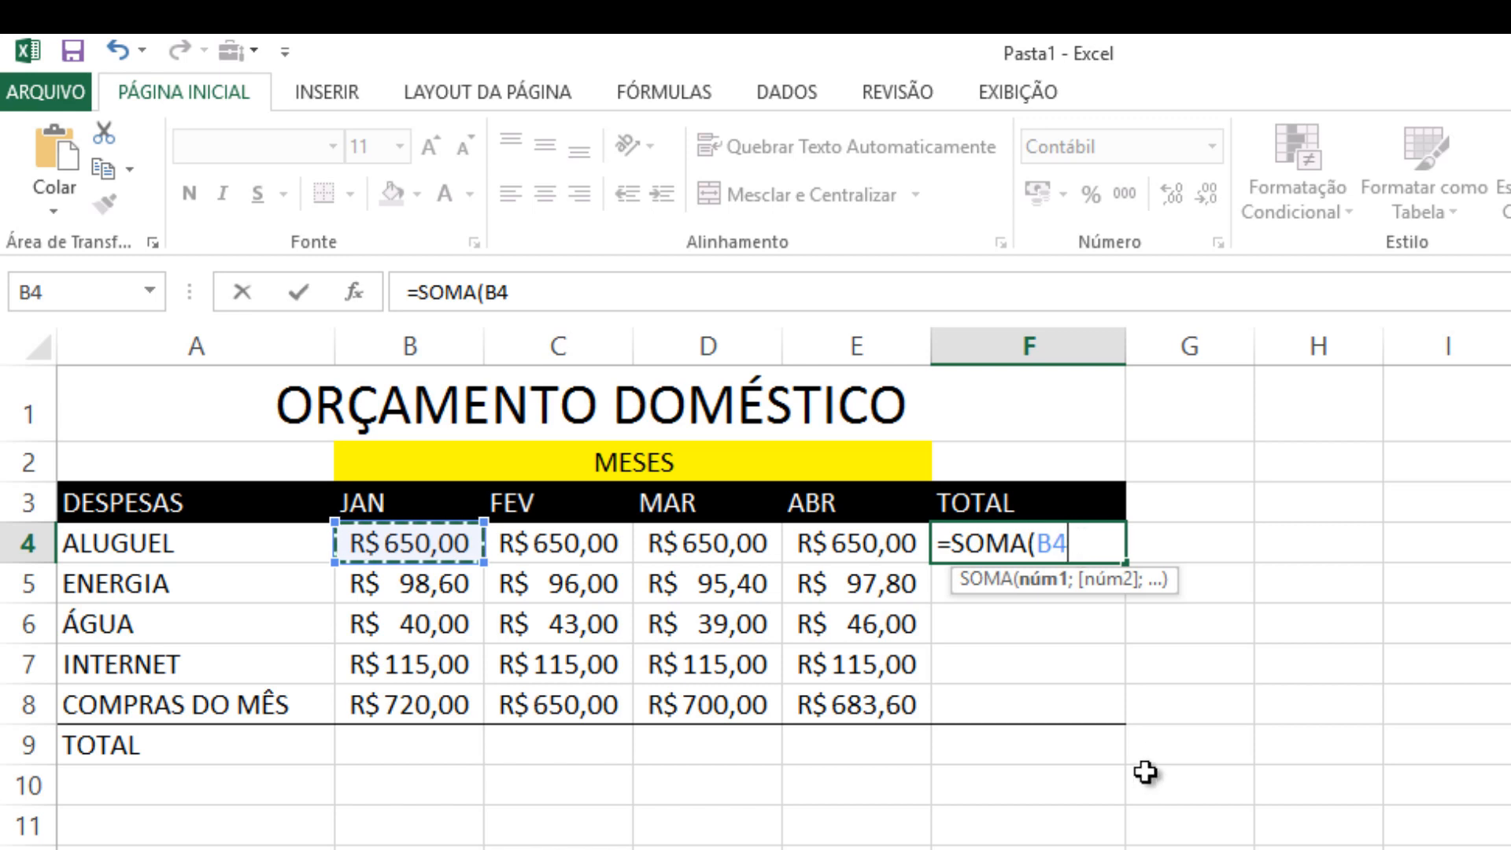
type(":B4")
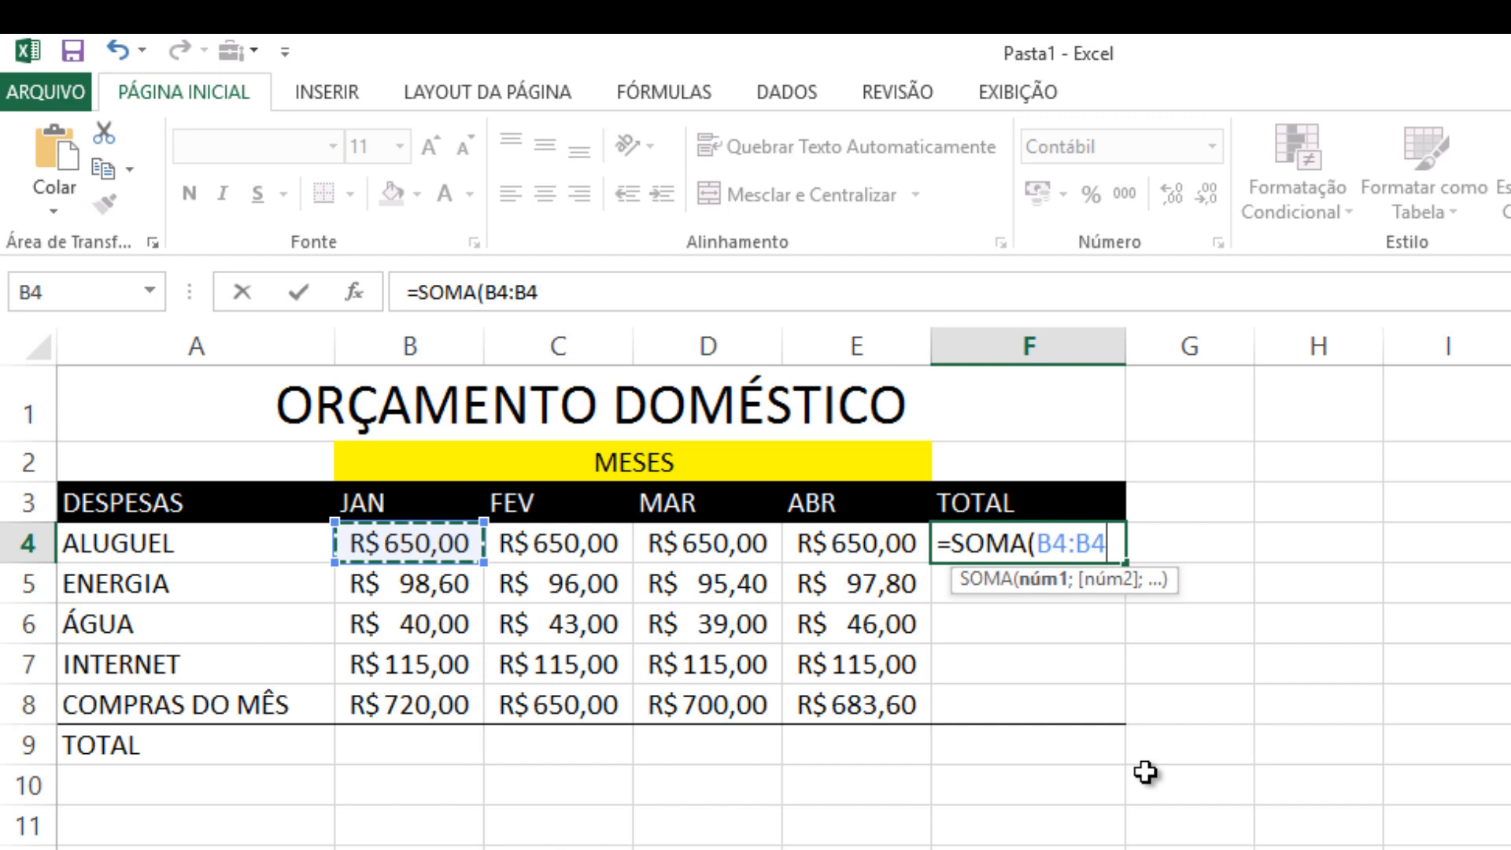
key("BackSpace")
key("BackSpace")
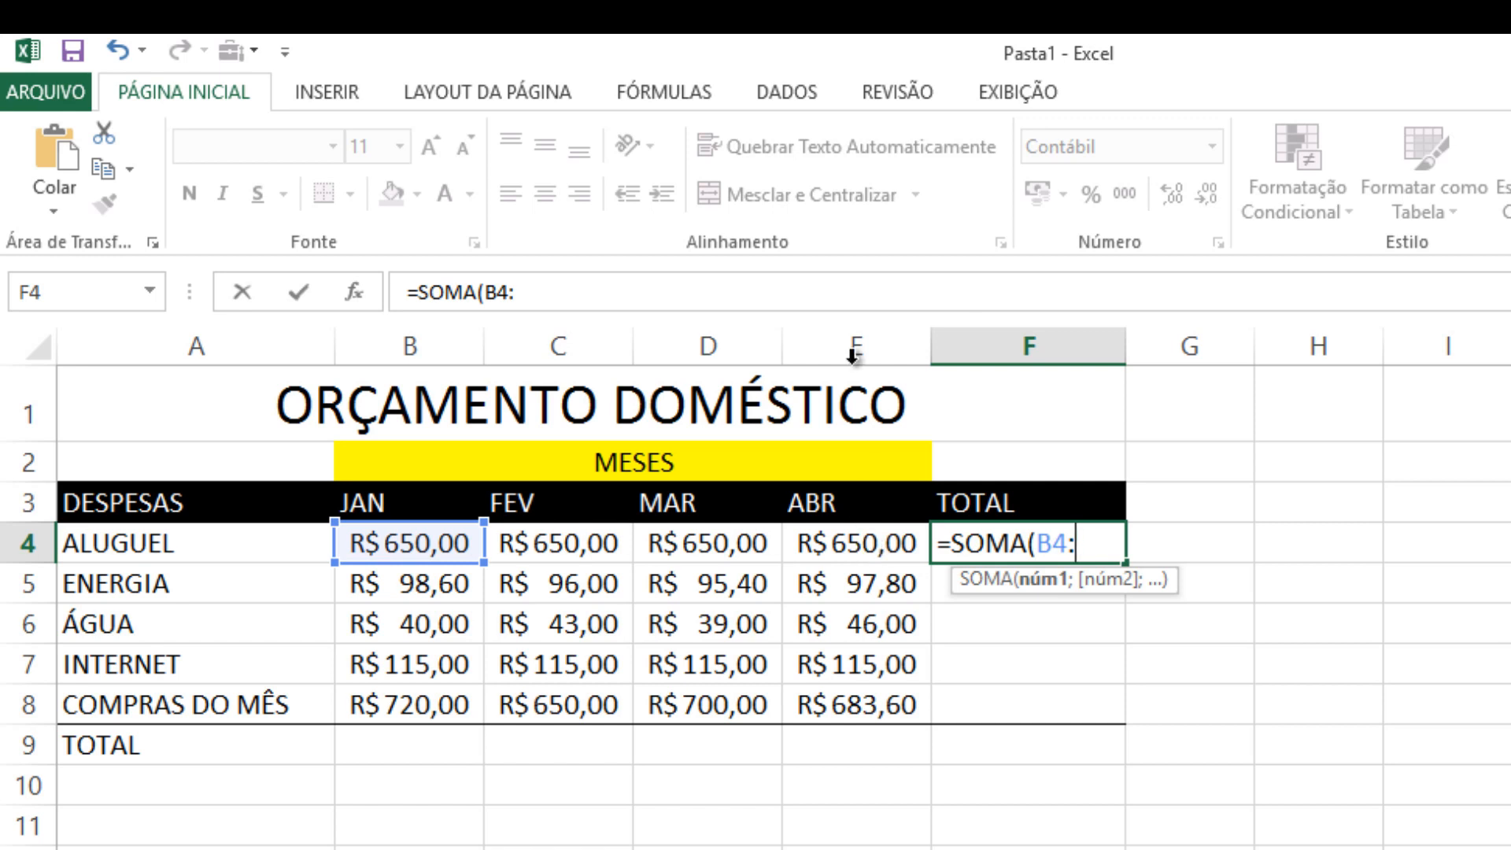
left_click(856, 543)
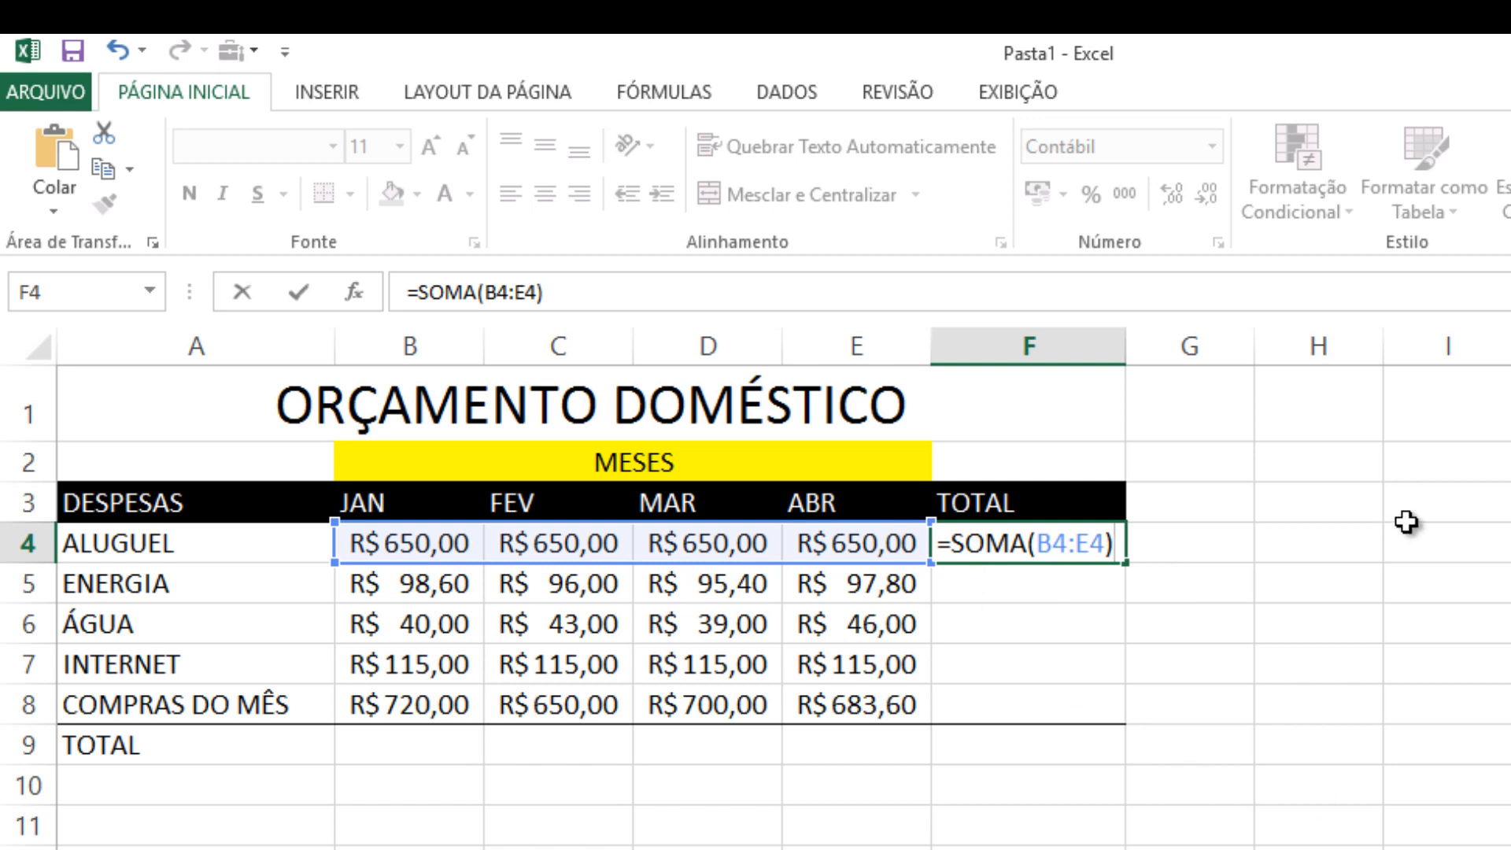
key("Return")
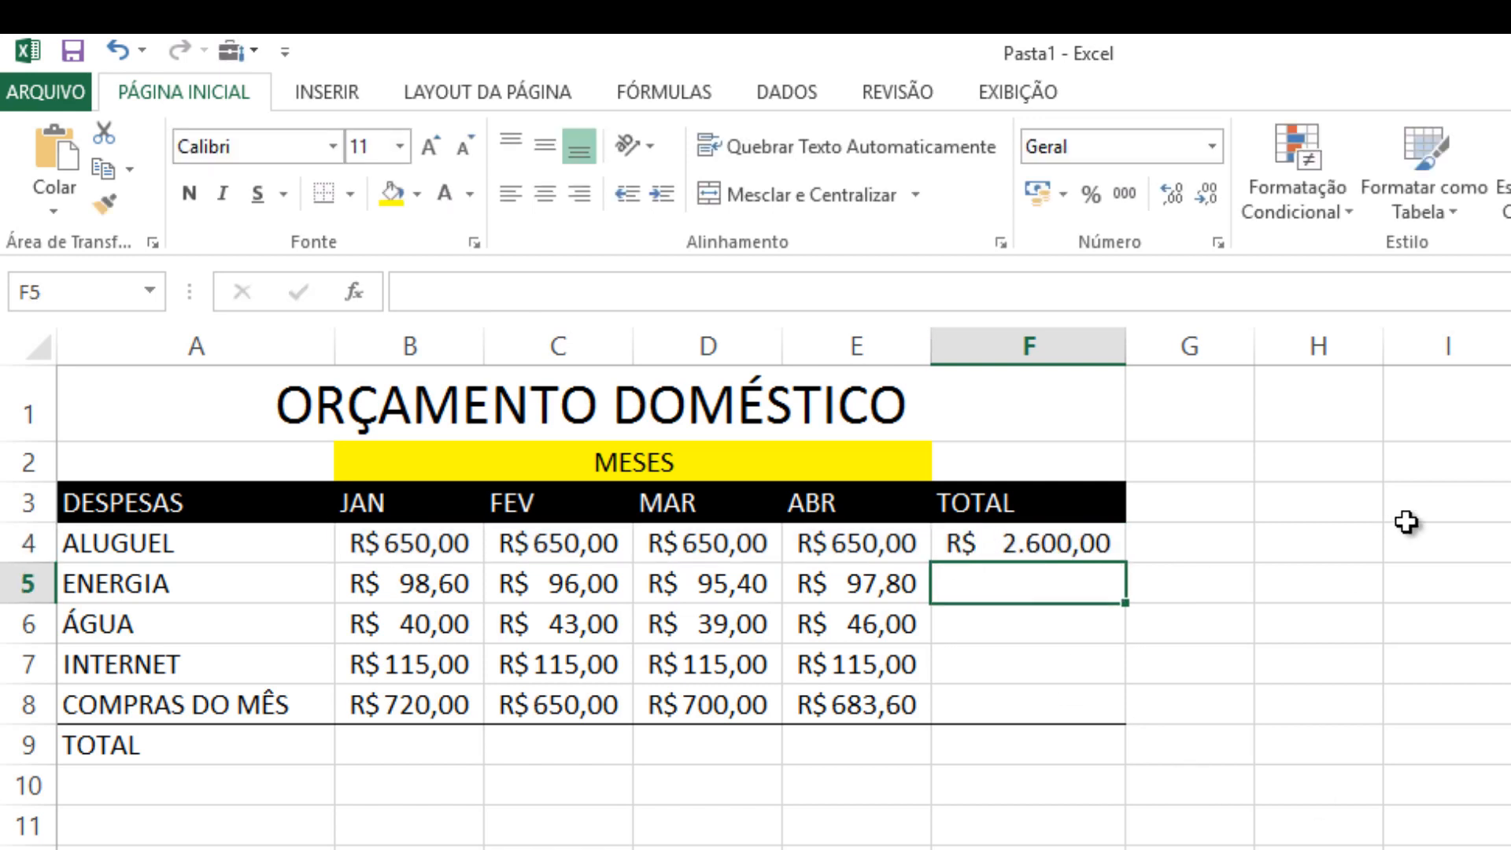
Change the ALUGUEL total in F4 to add only January and April with =B4+E4
double_click(1111, 533)
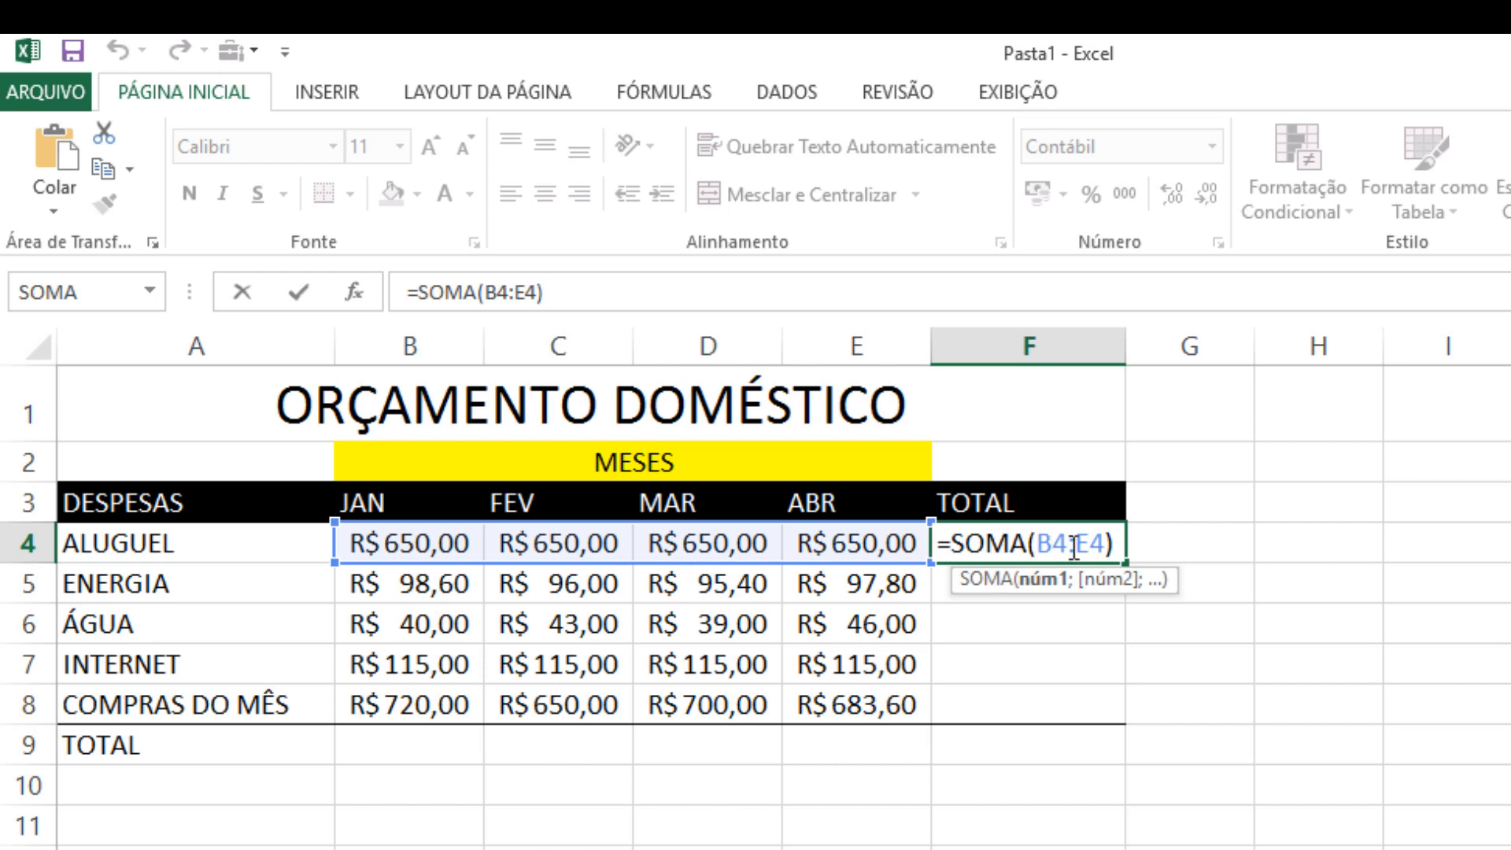
left_click_drag(1113, 545, 950, 545)
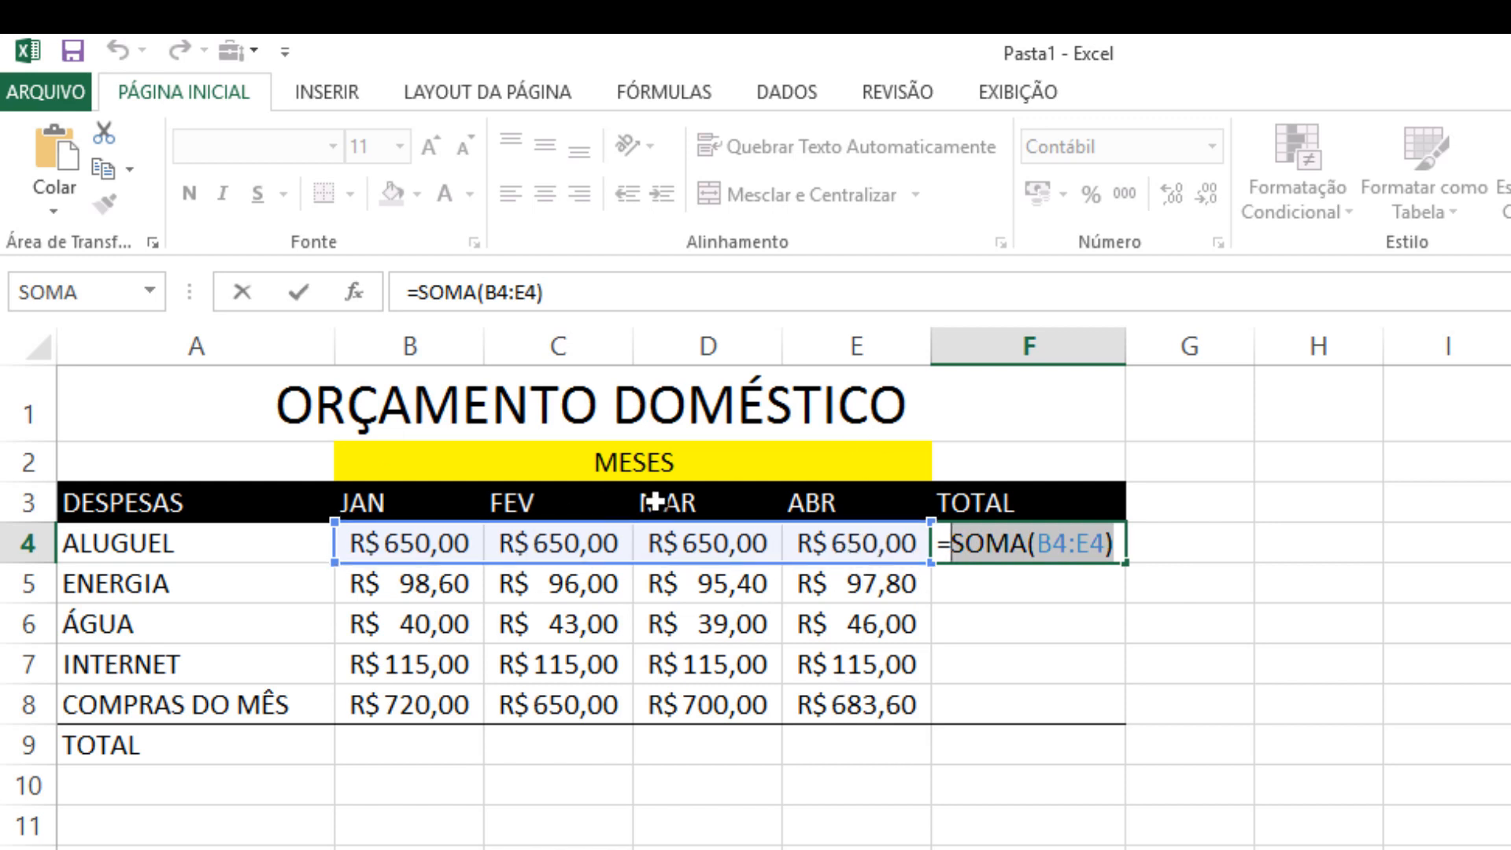
key("BackSpace")
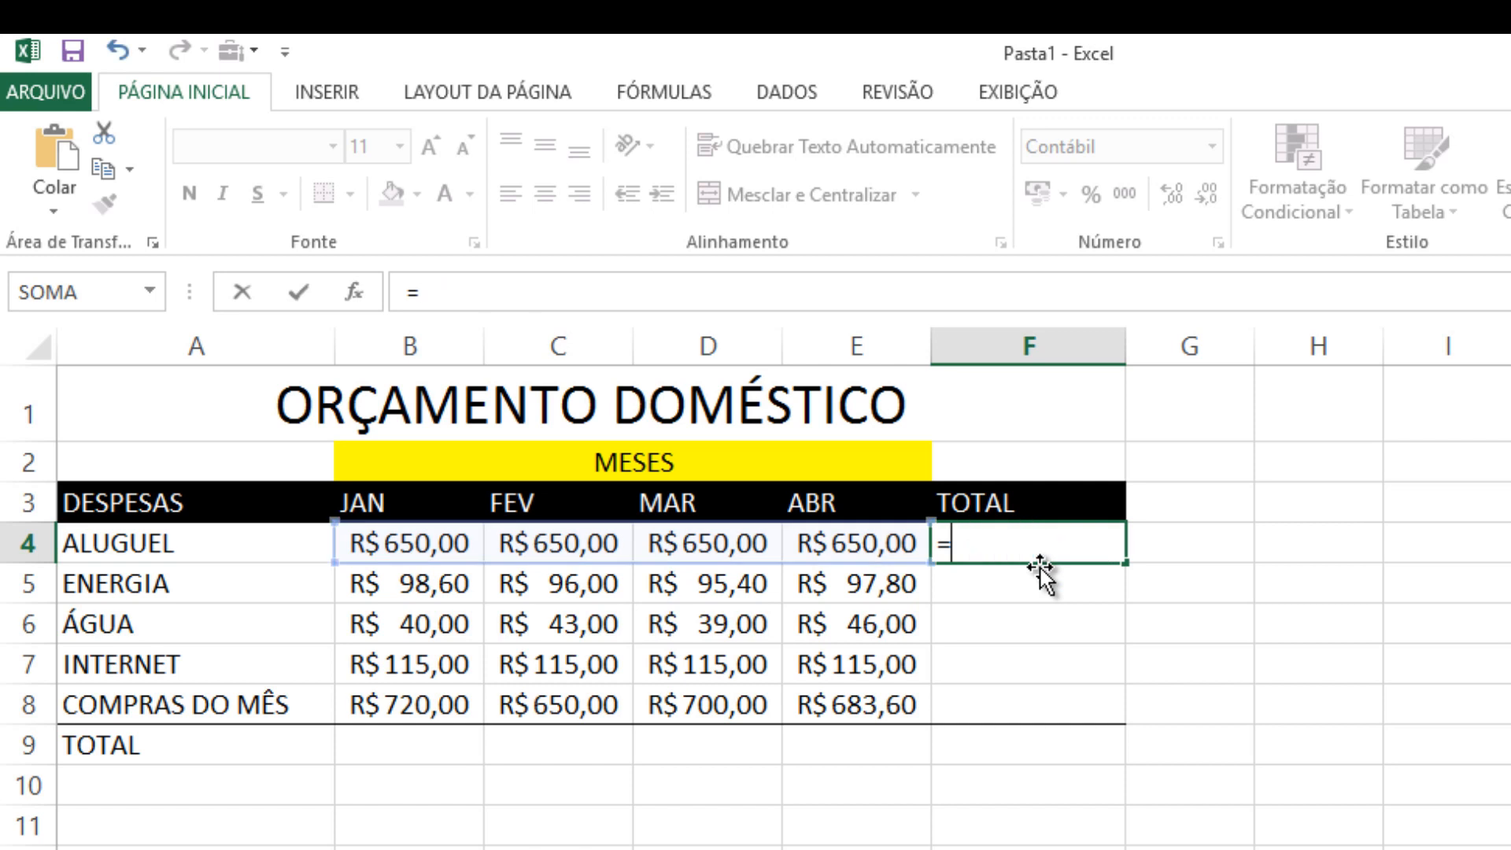
left_click(432, 544)
type("+")
left_click(850, 547)
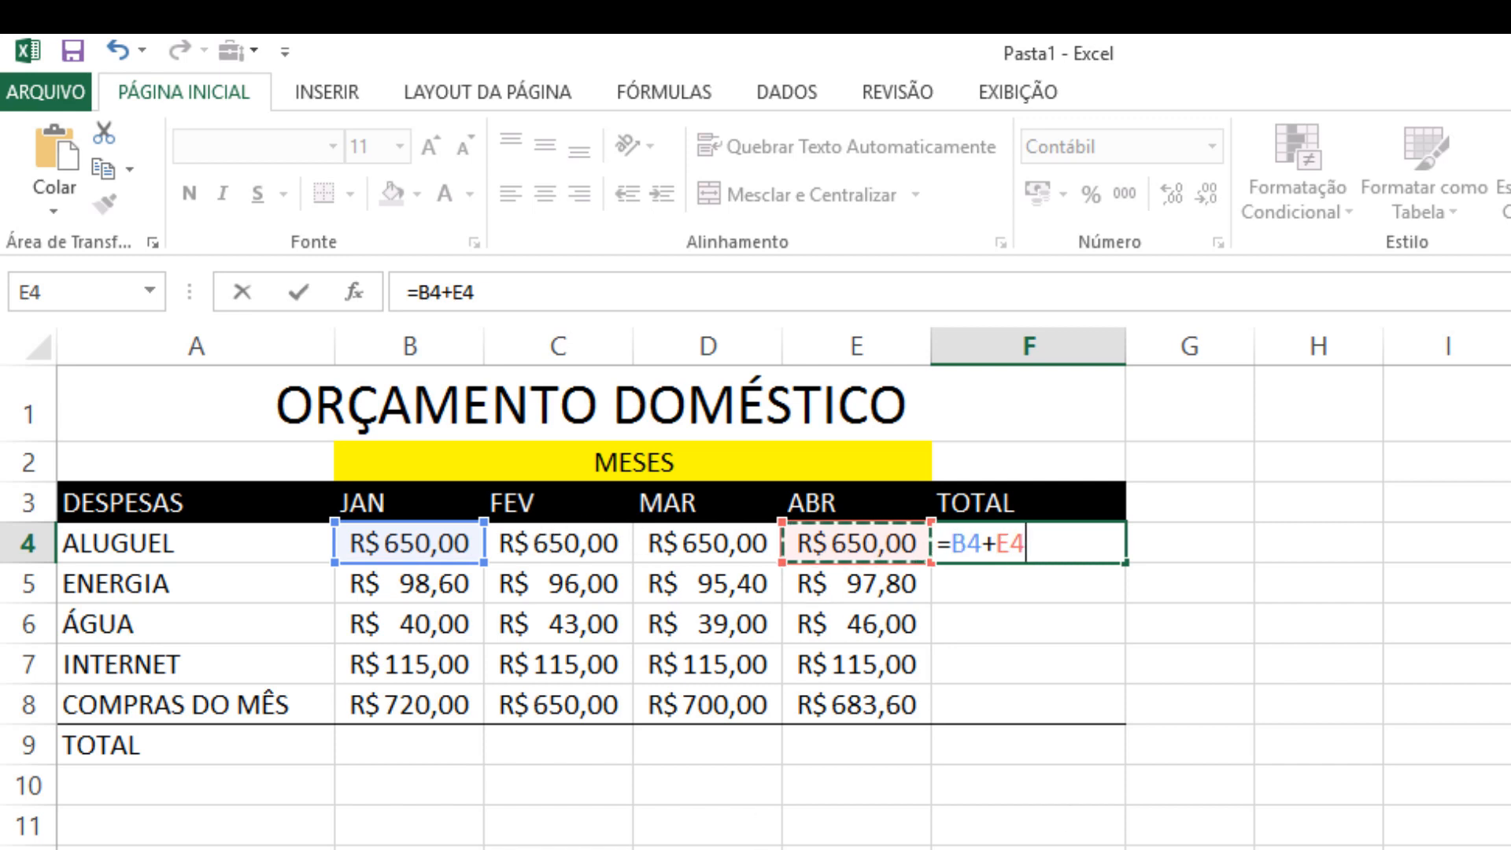
key("Return")
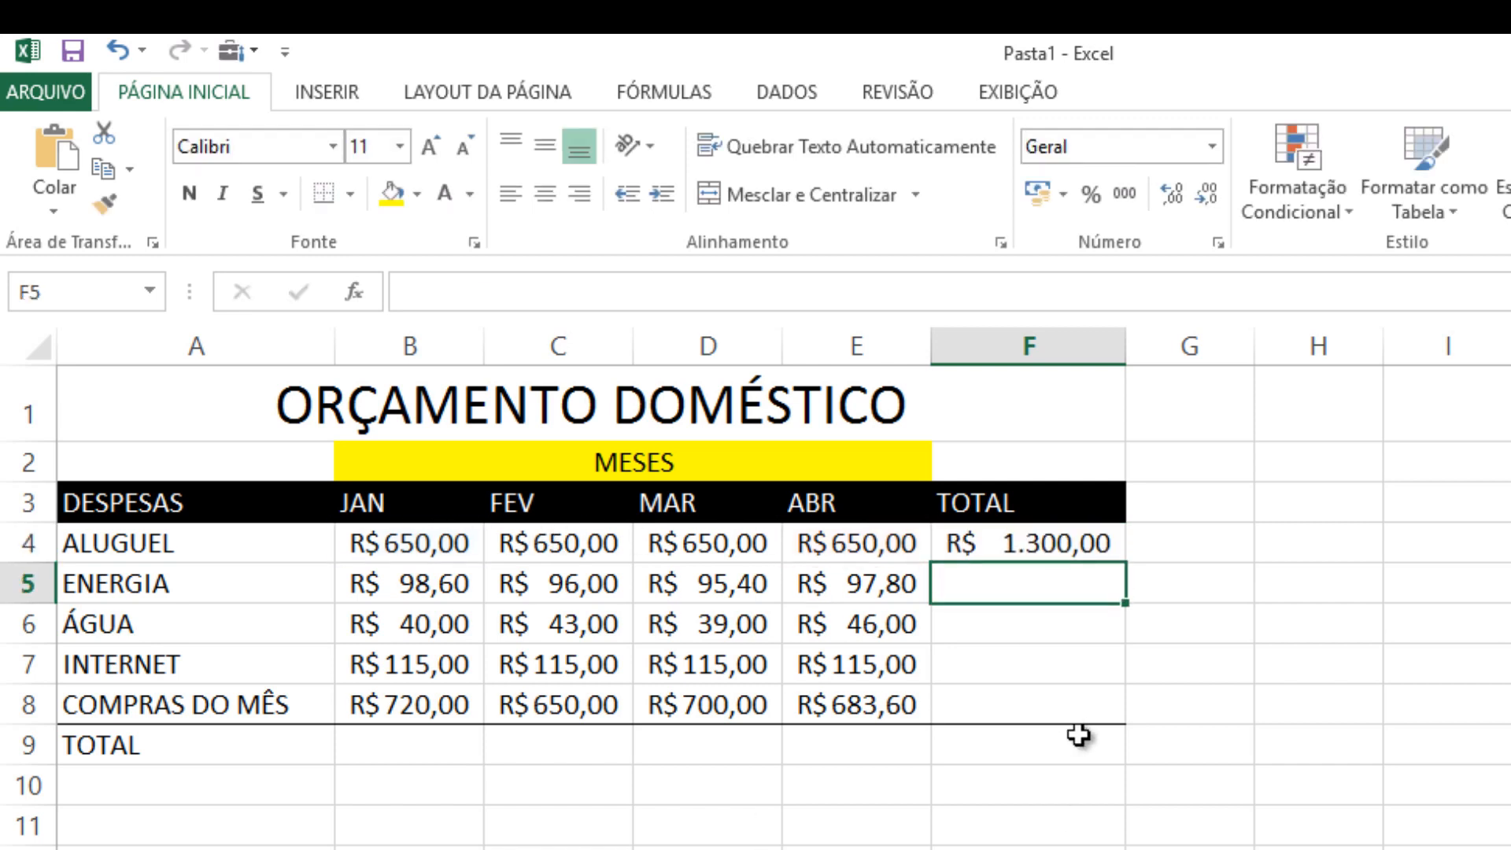
Replace the formula in F4 with =SOMA(B4;D4:E4) to sum January plus the March to April range, leaving out February
double_click(1036, 542)
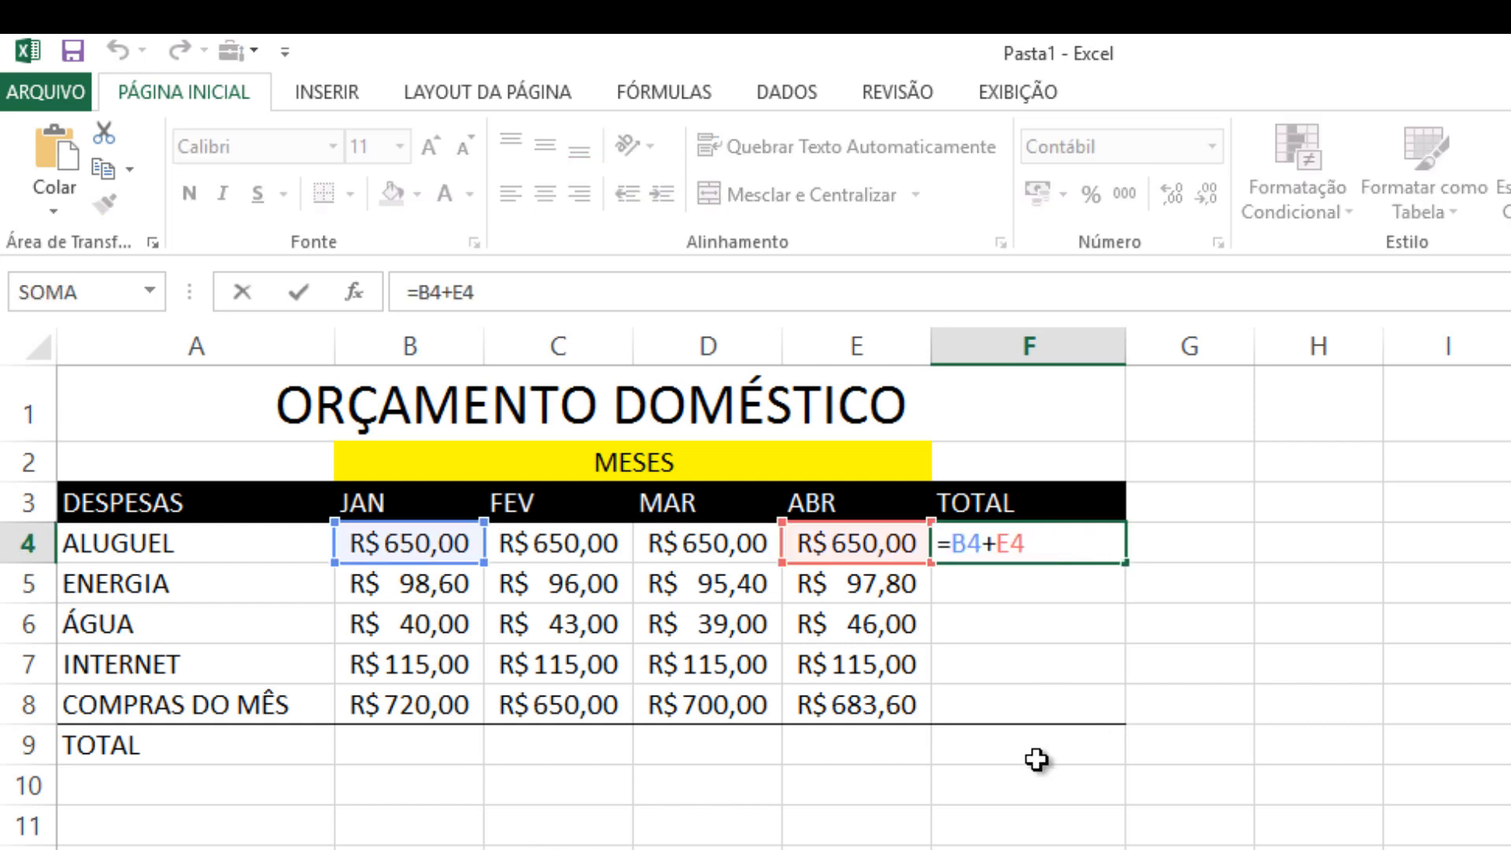
key("BackSpace")
key("BackSpace")
key("BackSpace")
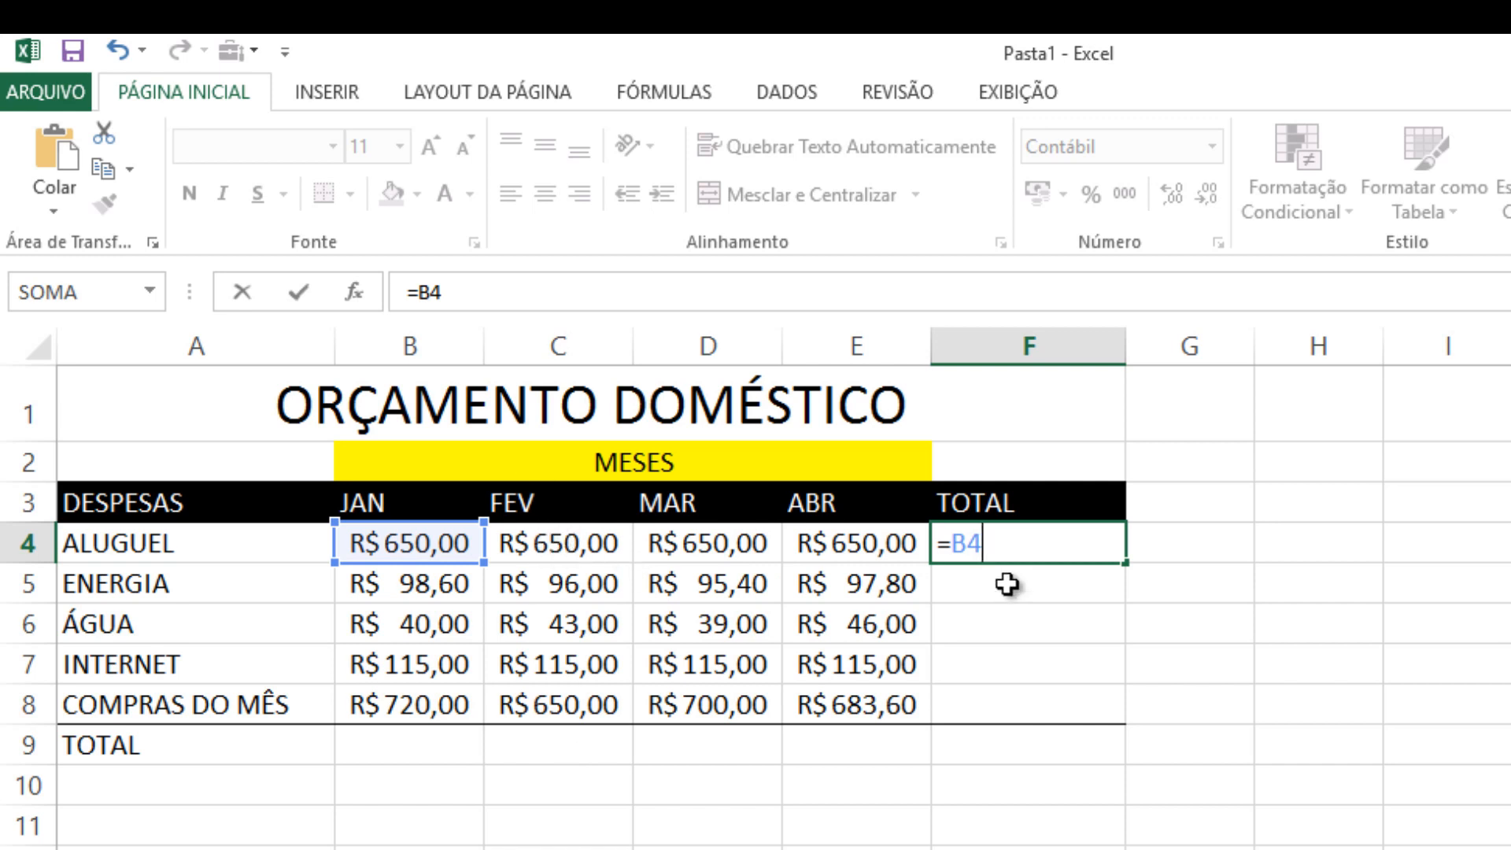
key("BackSpace")
key("BackSpace")
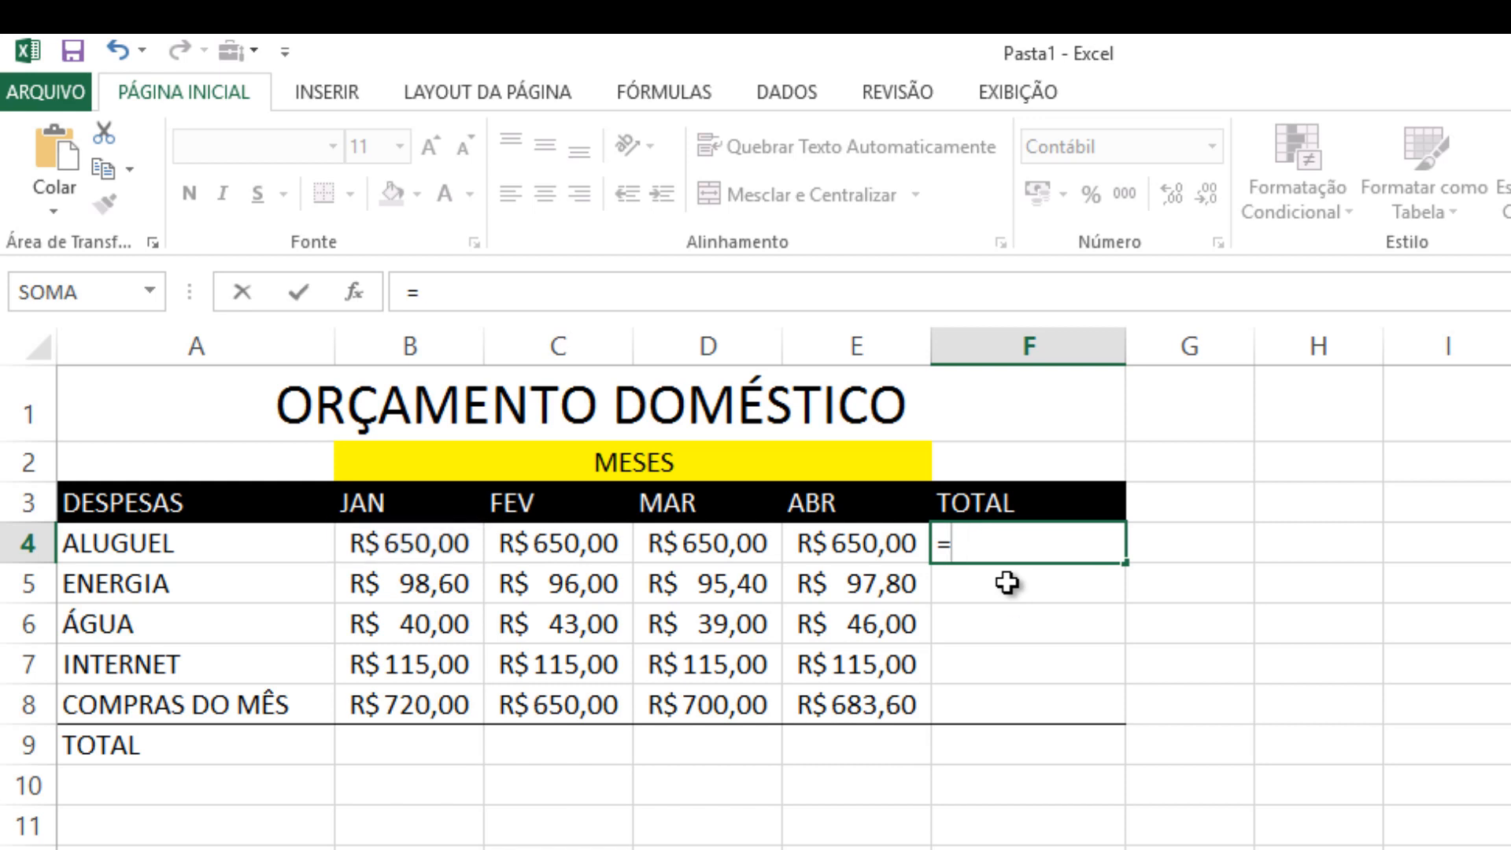
type("SOMA")
double_click(1008, 582)
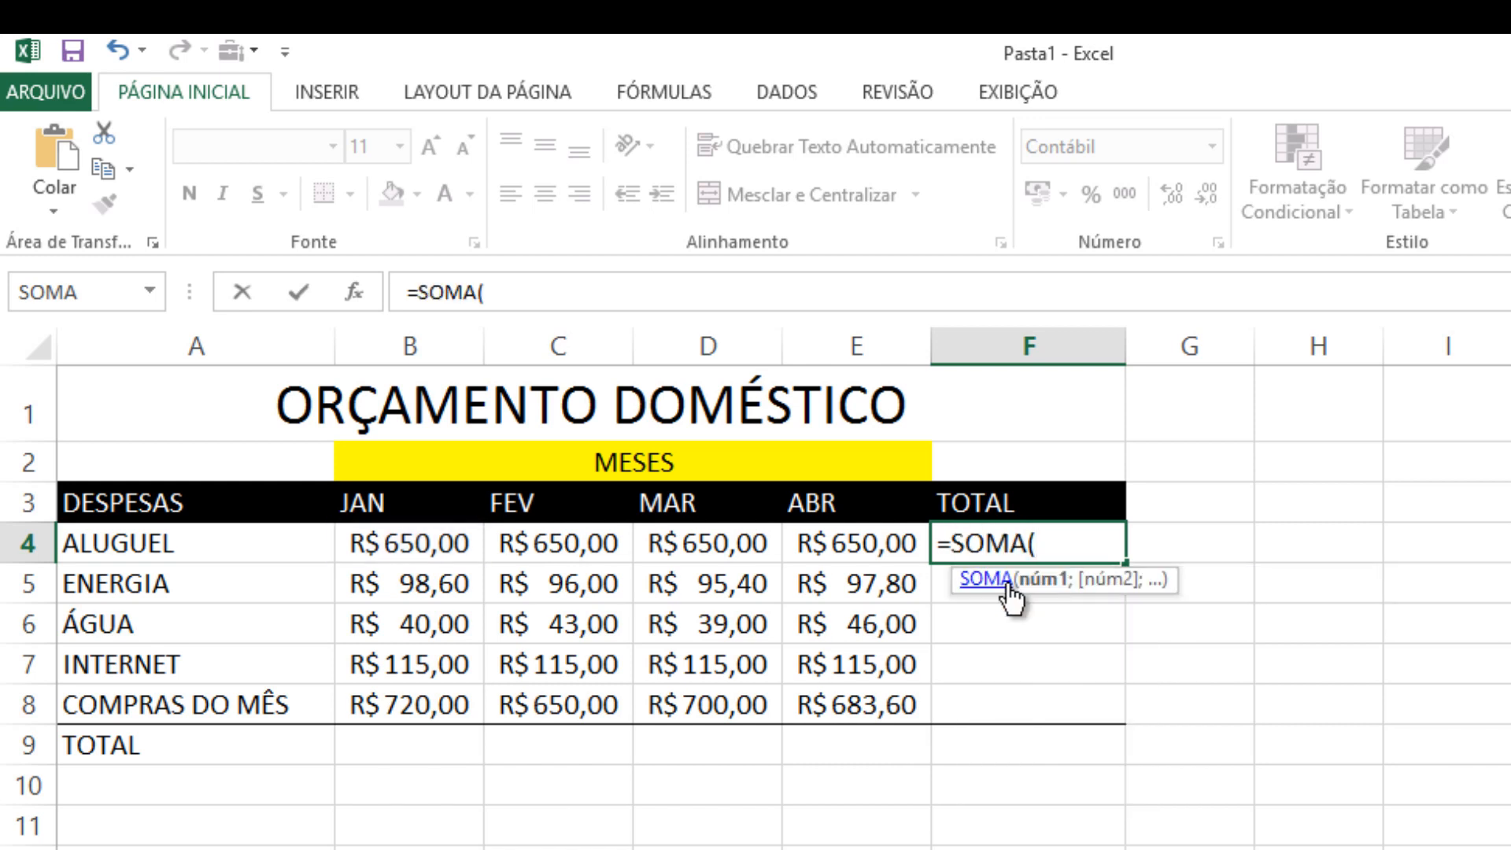
left_click(426, 548)
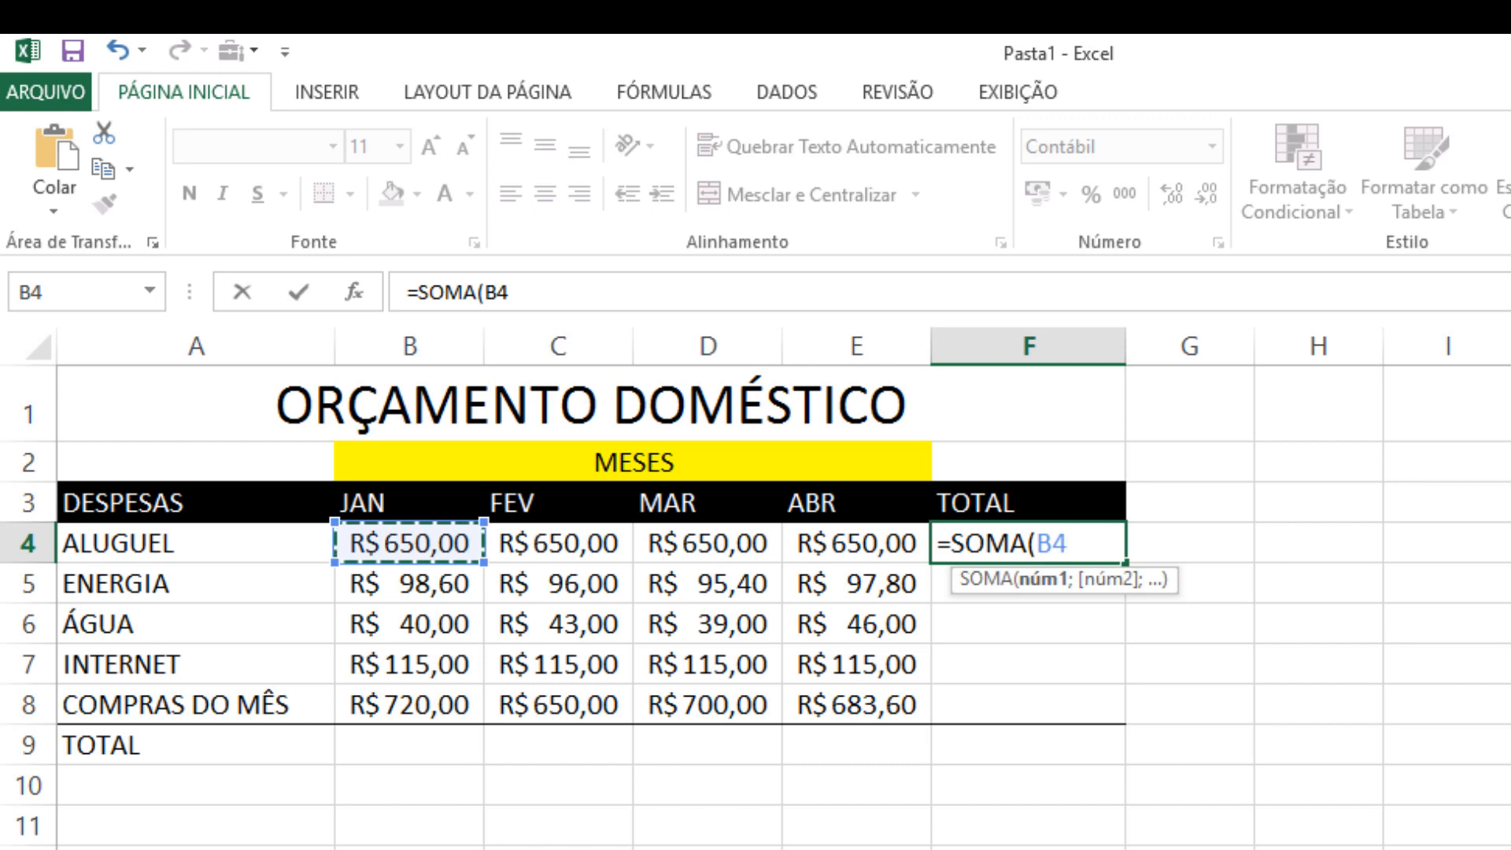
type(";")
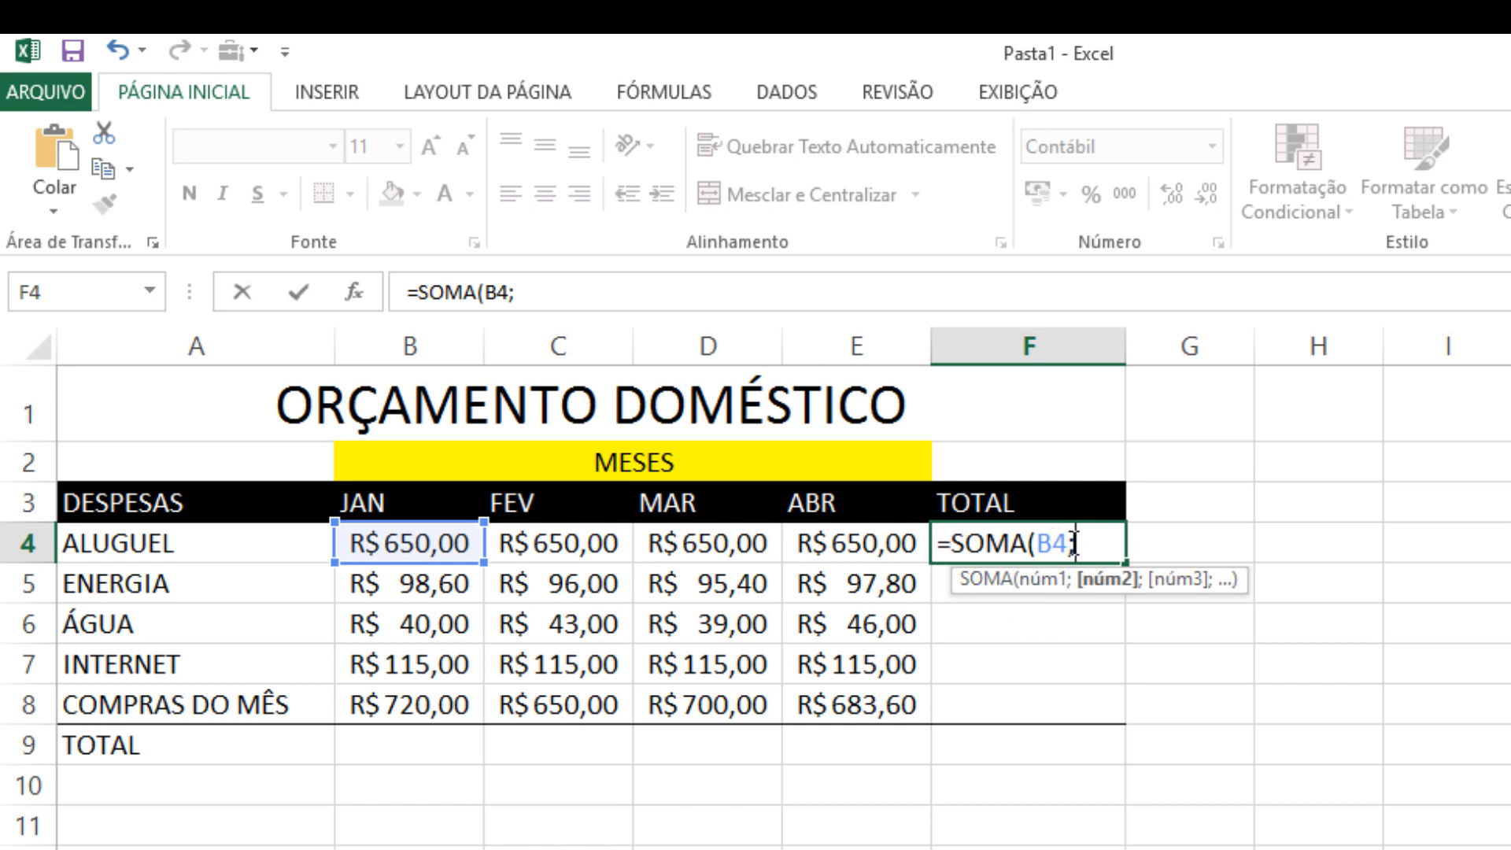
left_click(735, 546)
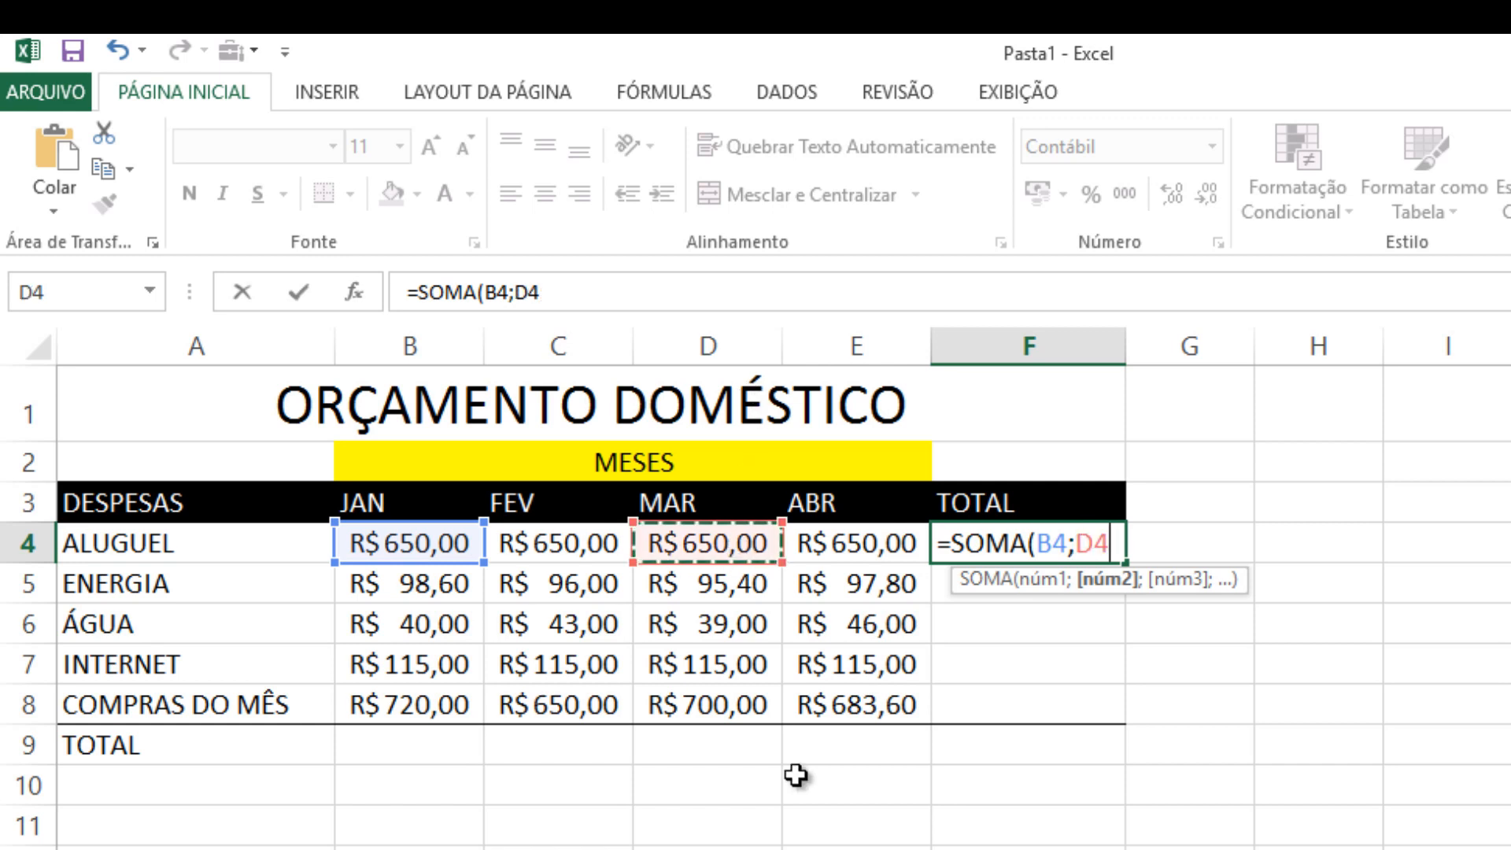
type(":")
left_click(756, 550)
left_click(824, 548)
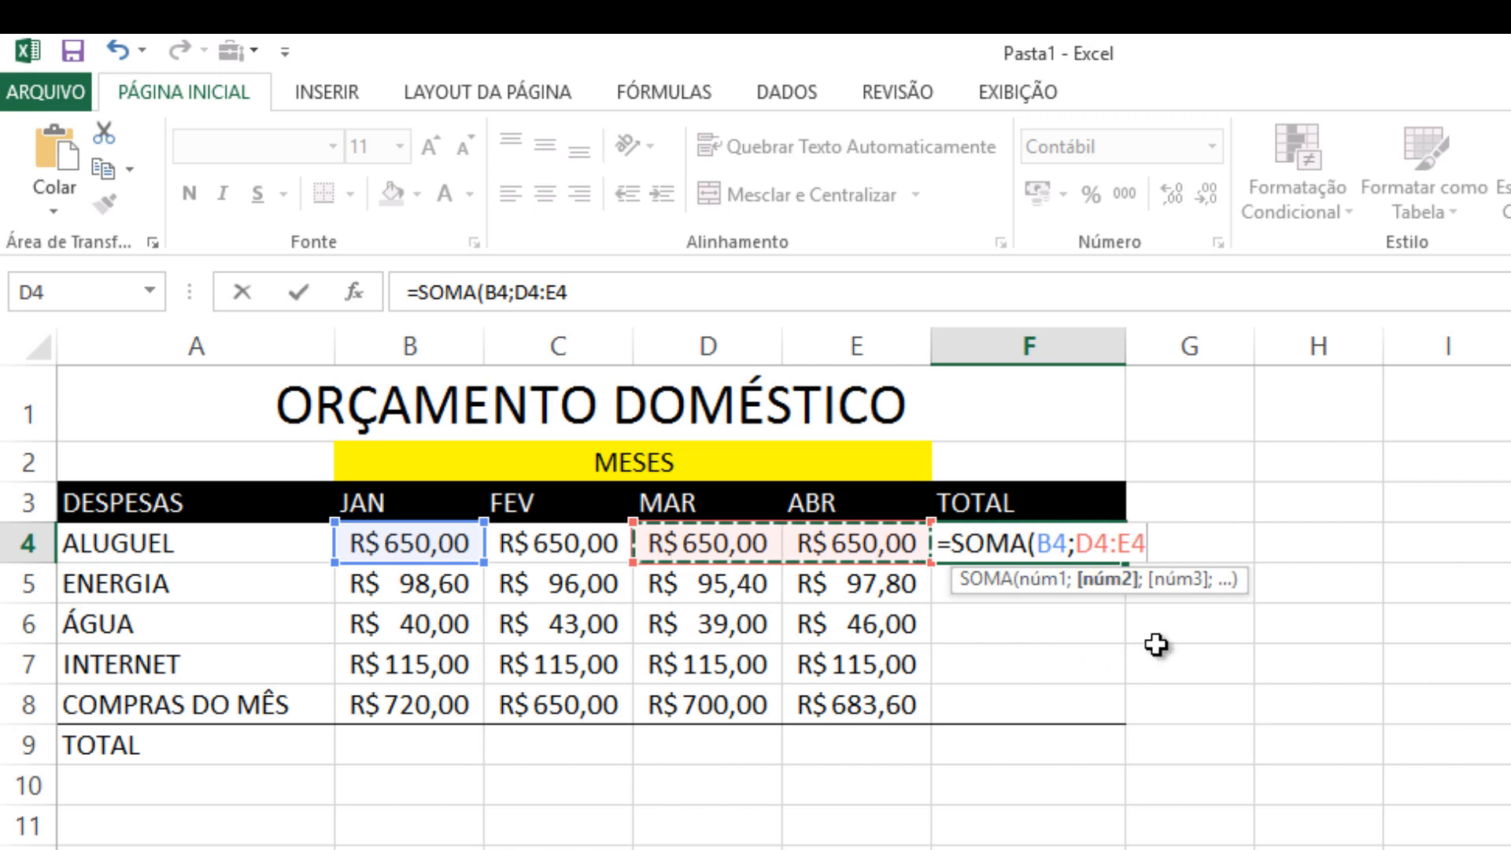
type(")")
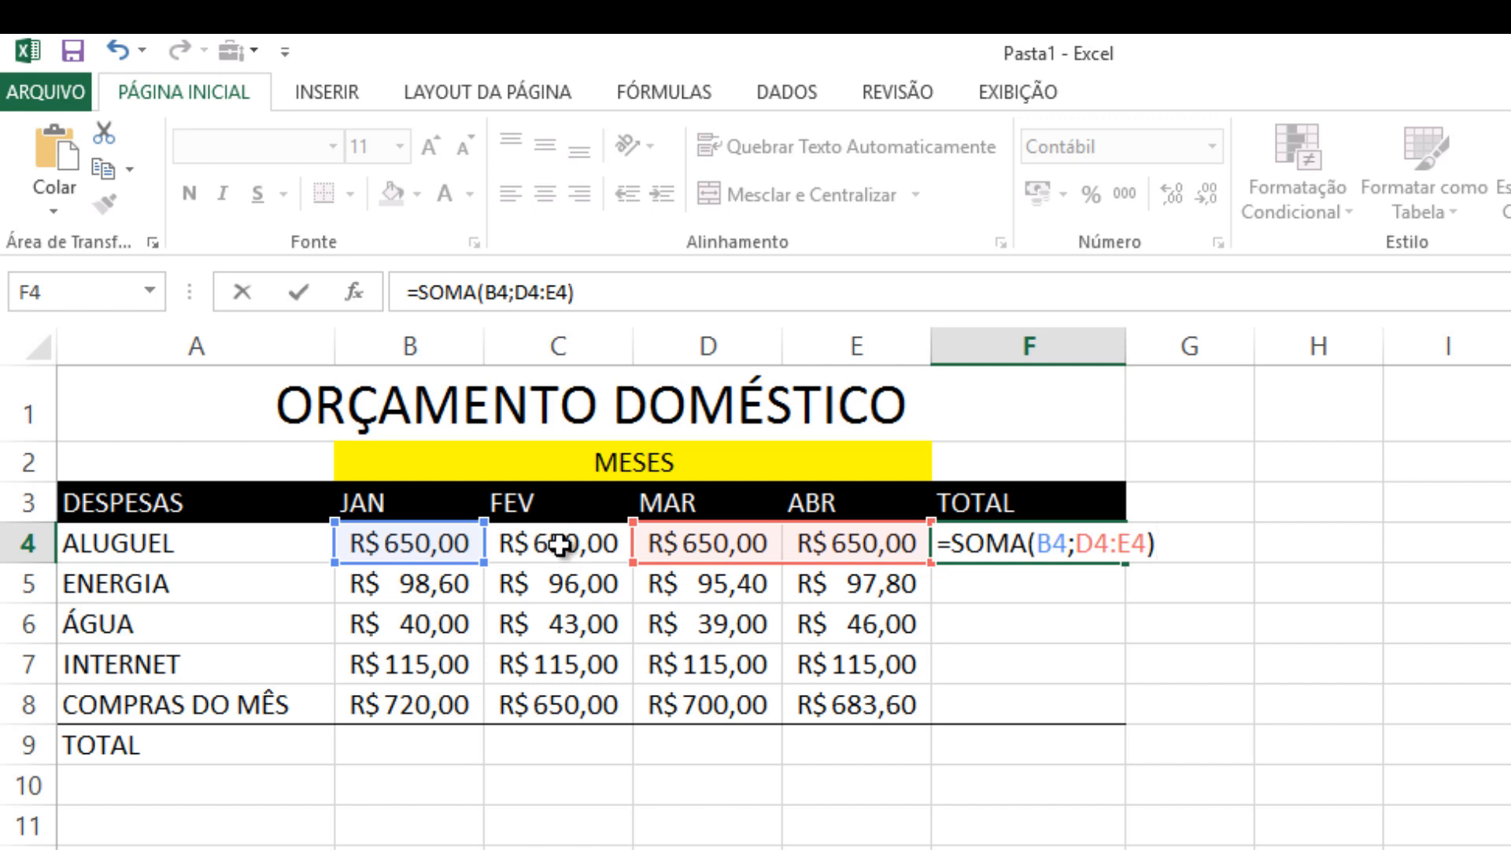
key("Return")
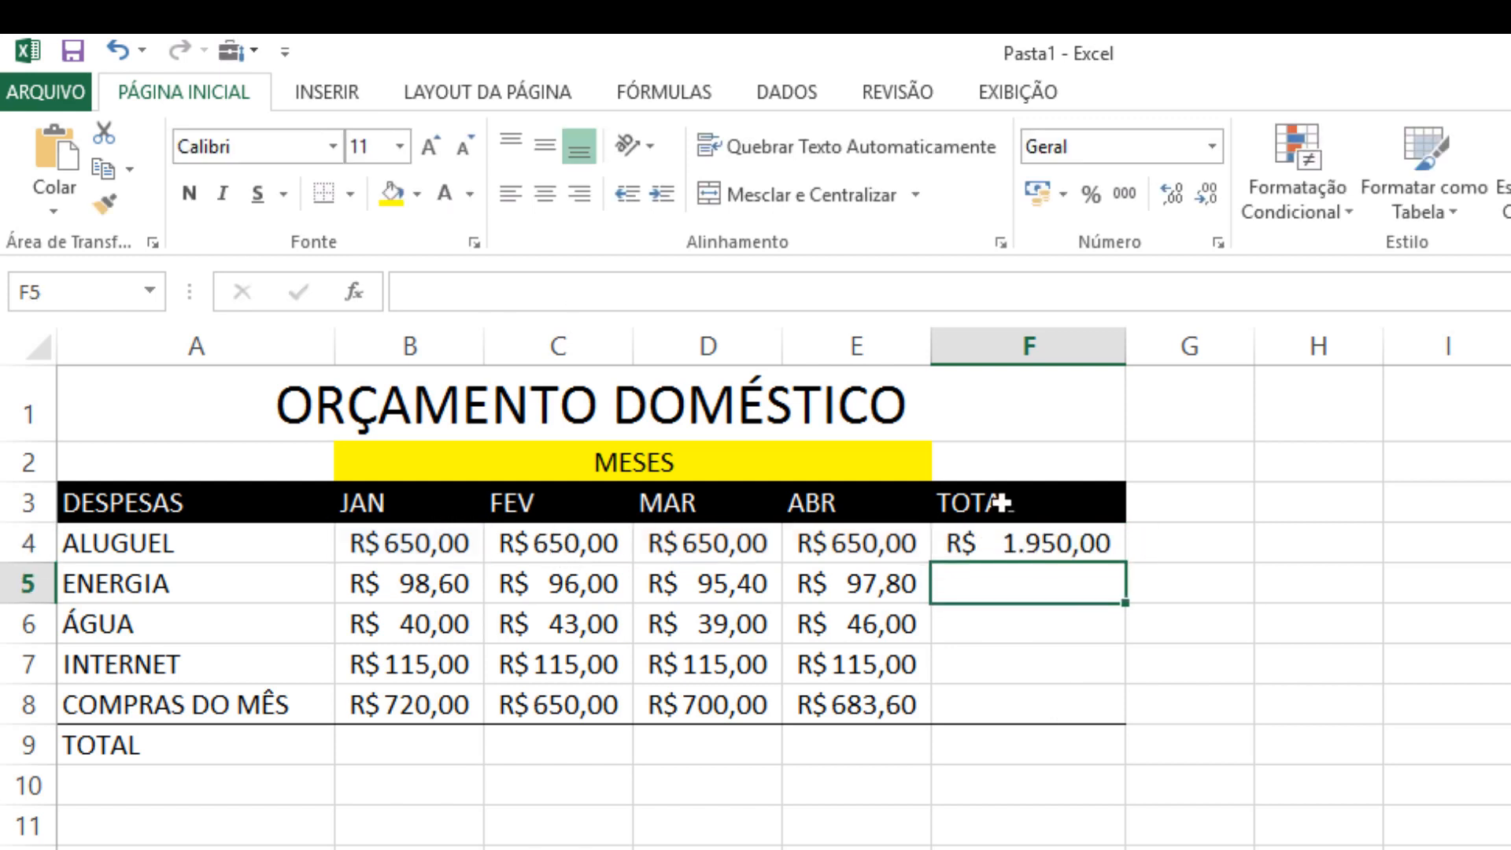
Change the ALUGUEL total in F4 to sum the whole January to April range with =SOMA(B4:E4)
left_click(1011, 543)
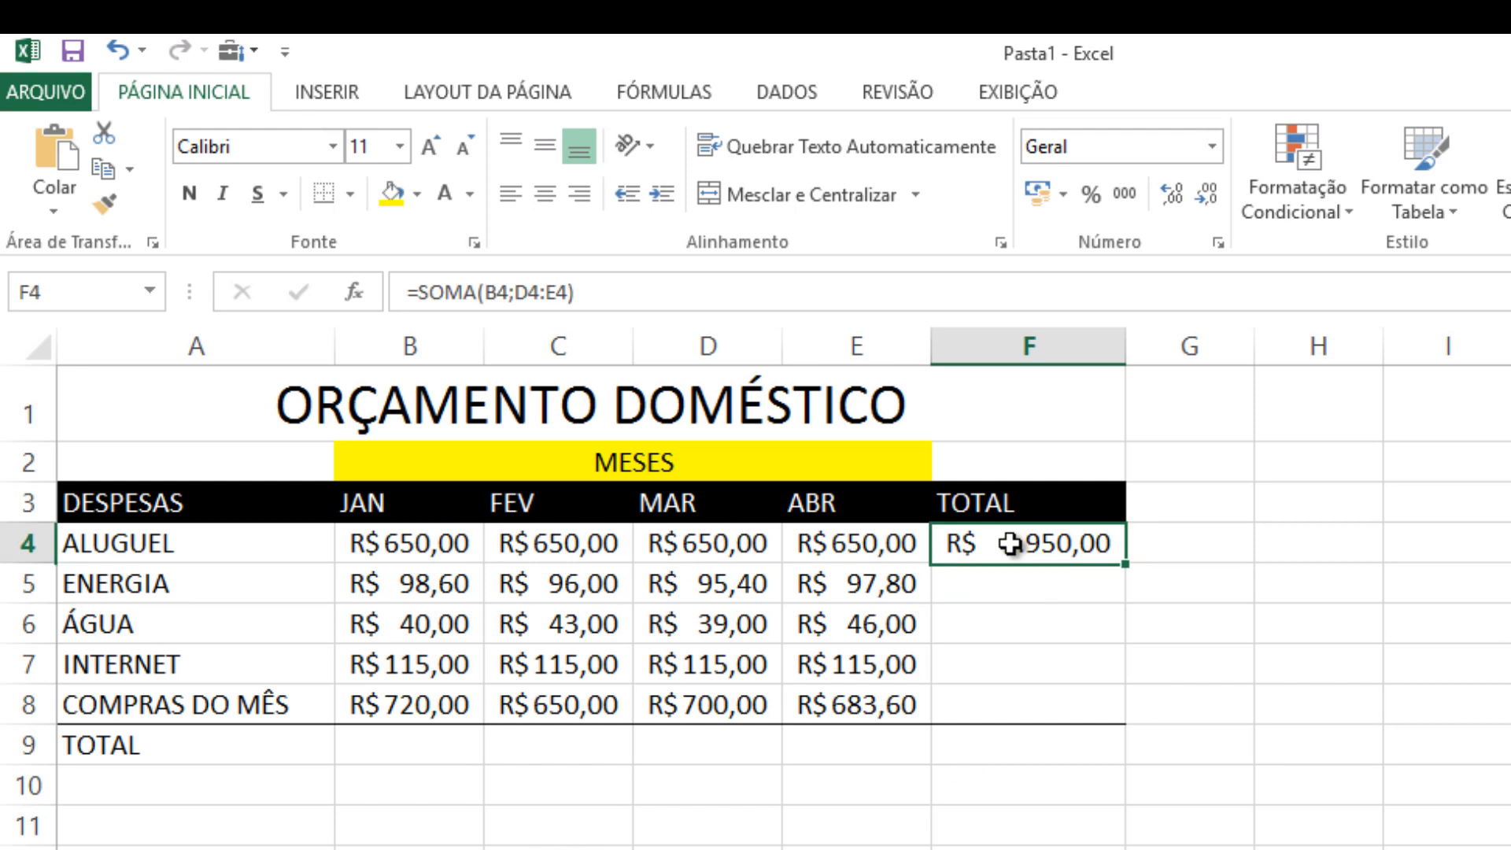
double_click(1010, 542)
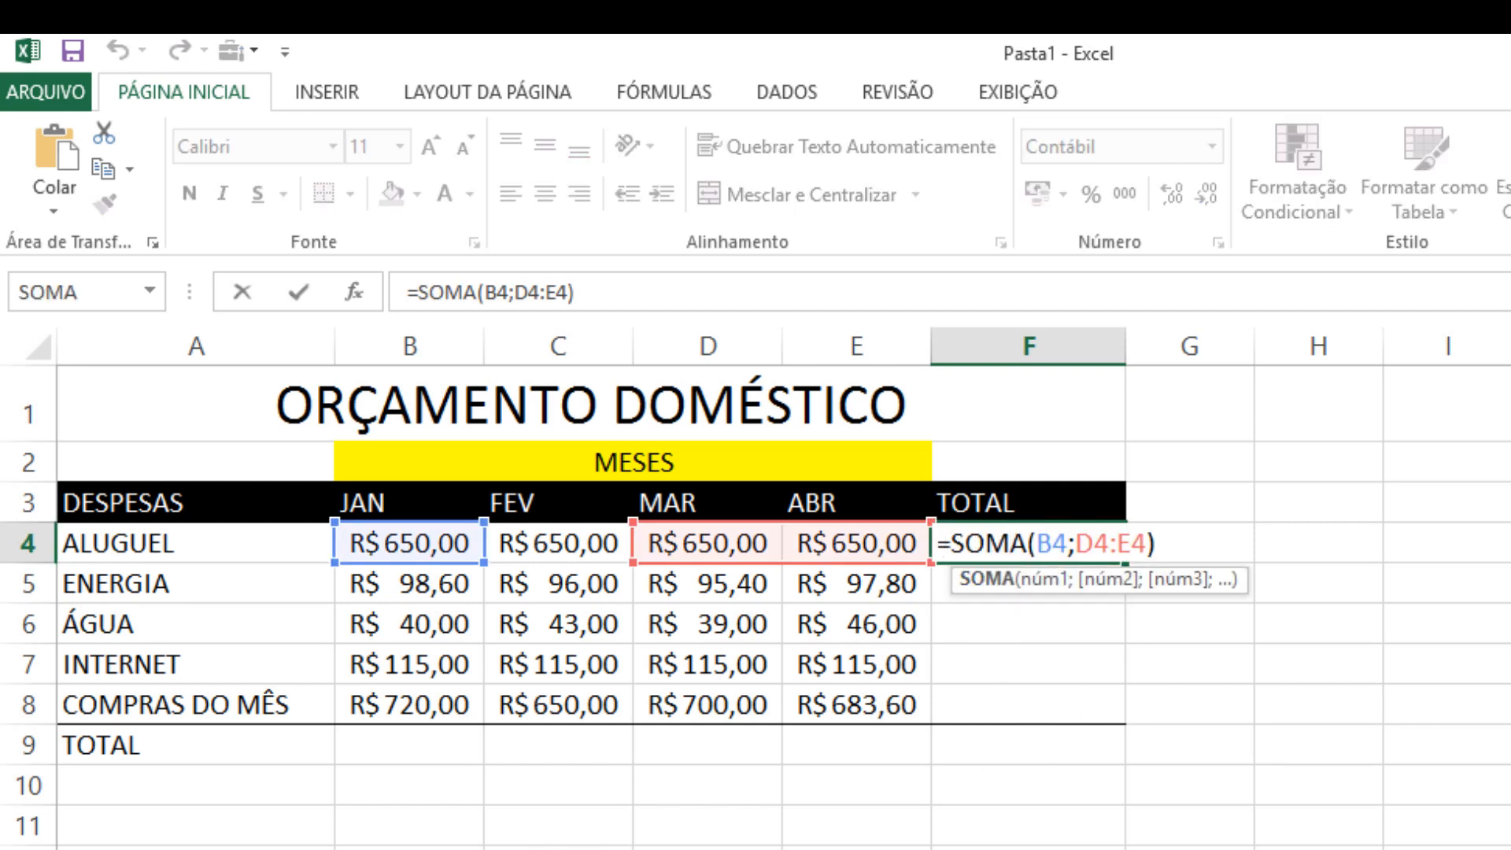
left_click(1084, 543)
key("BackSpace")
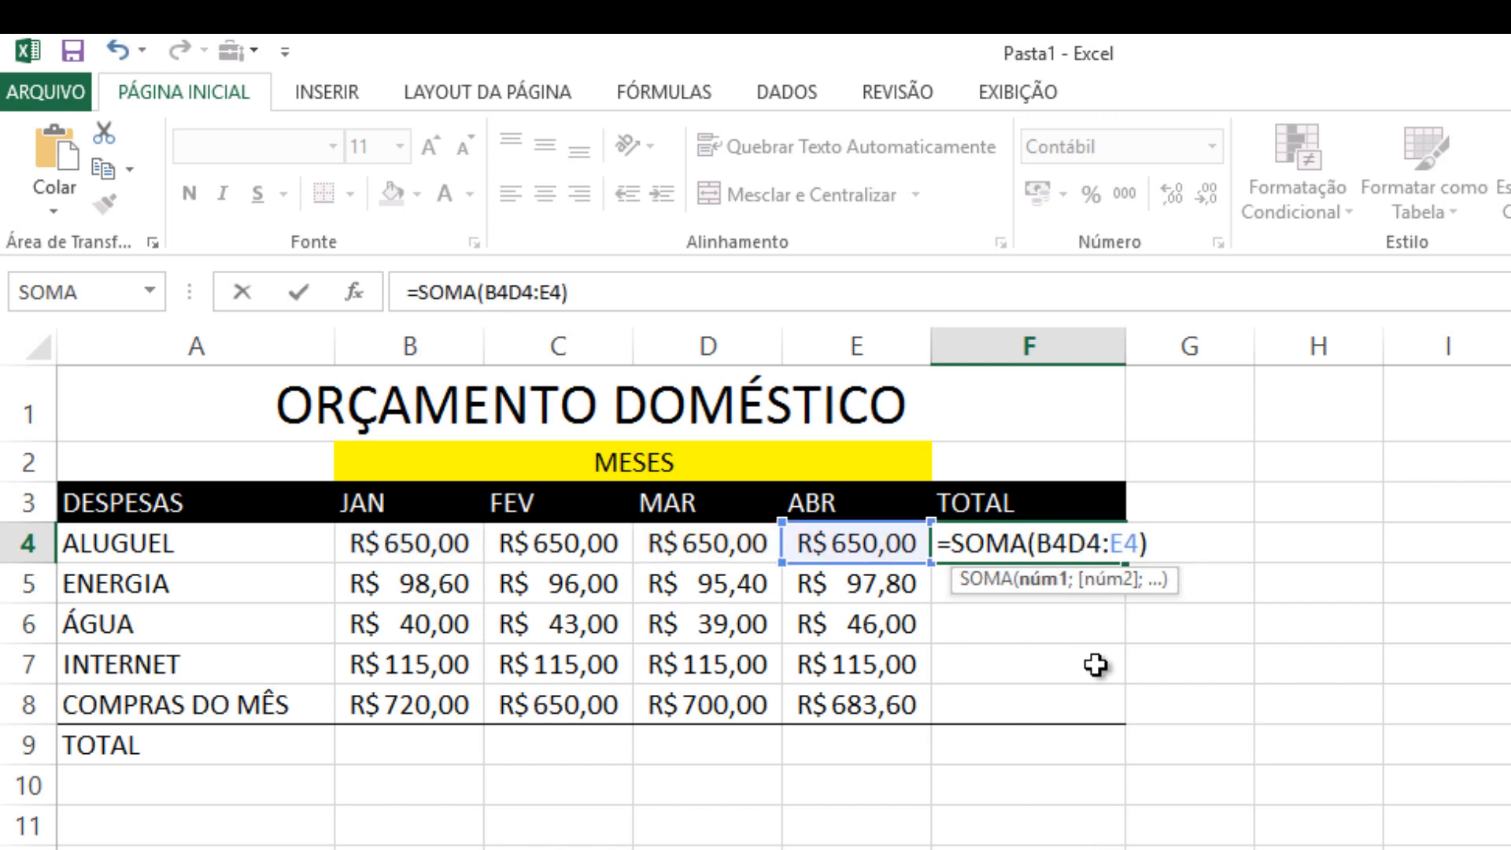
key("Delete")
key("Delete")
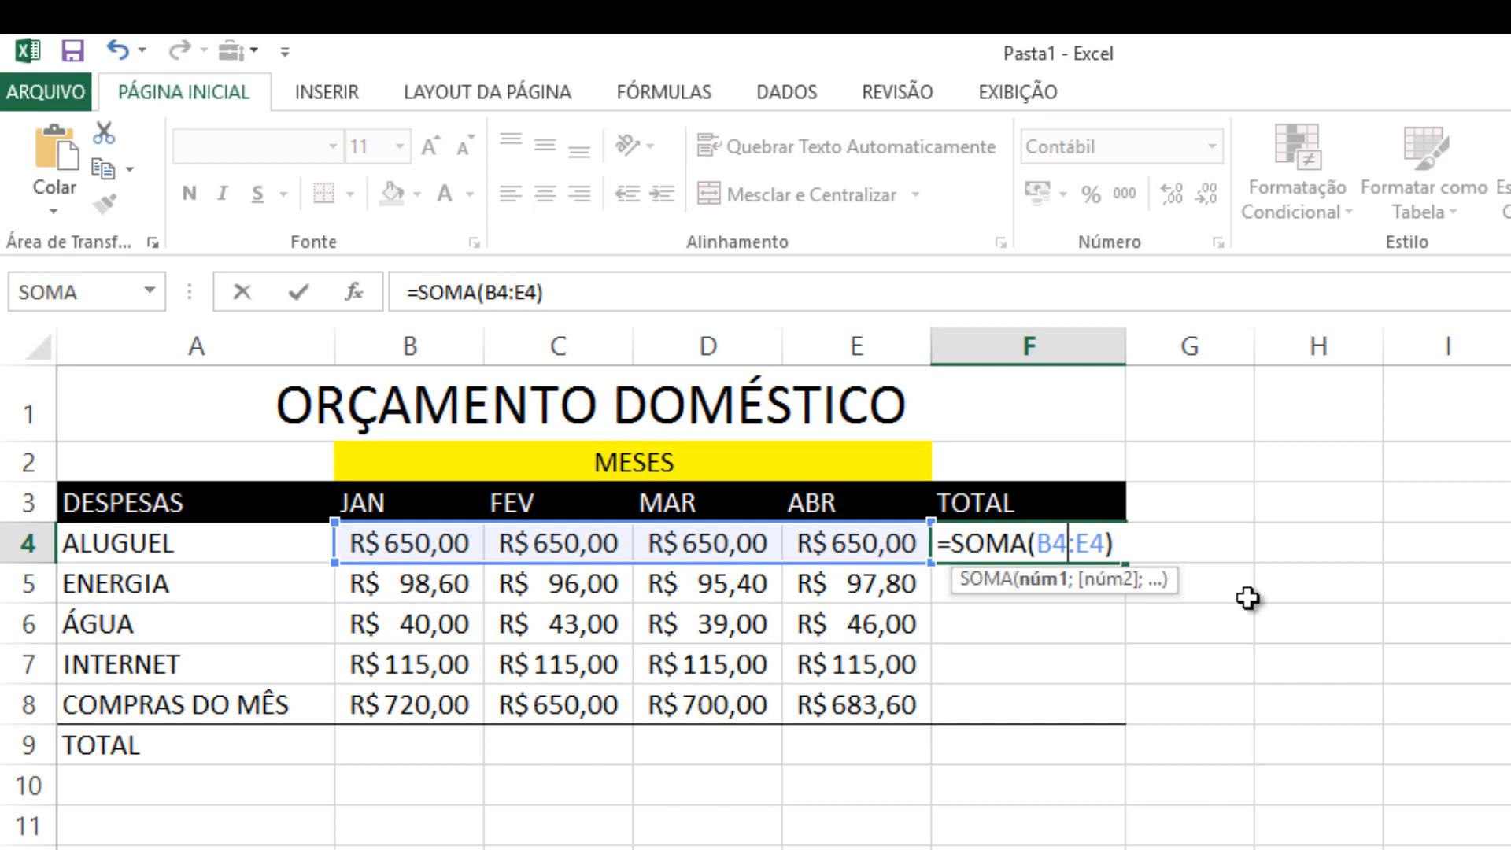
key("Return")
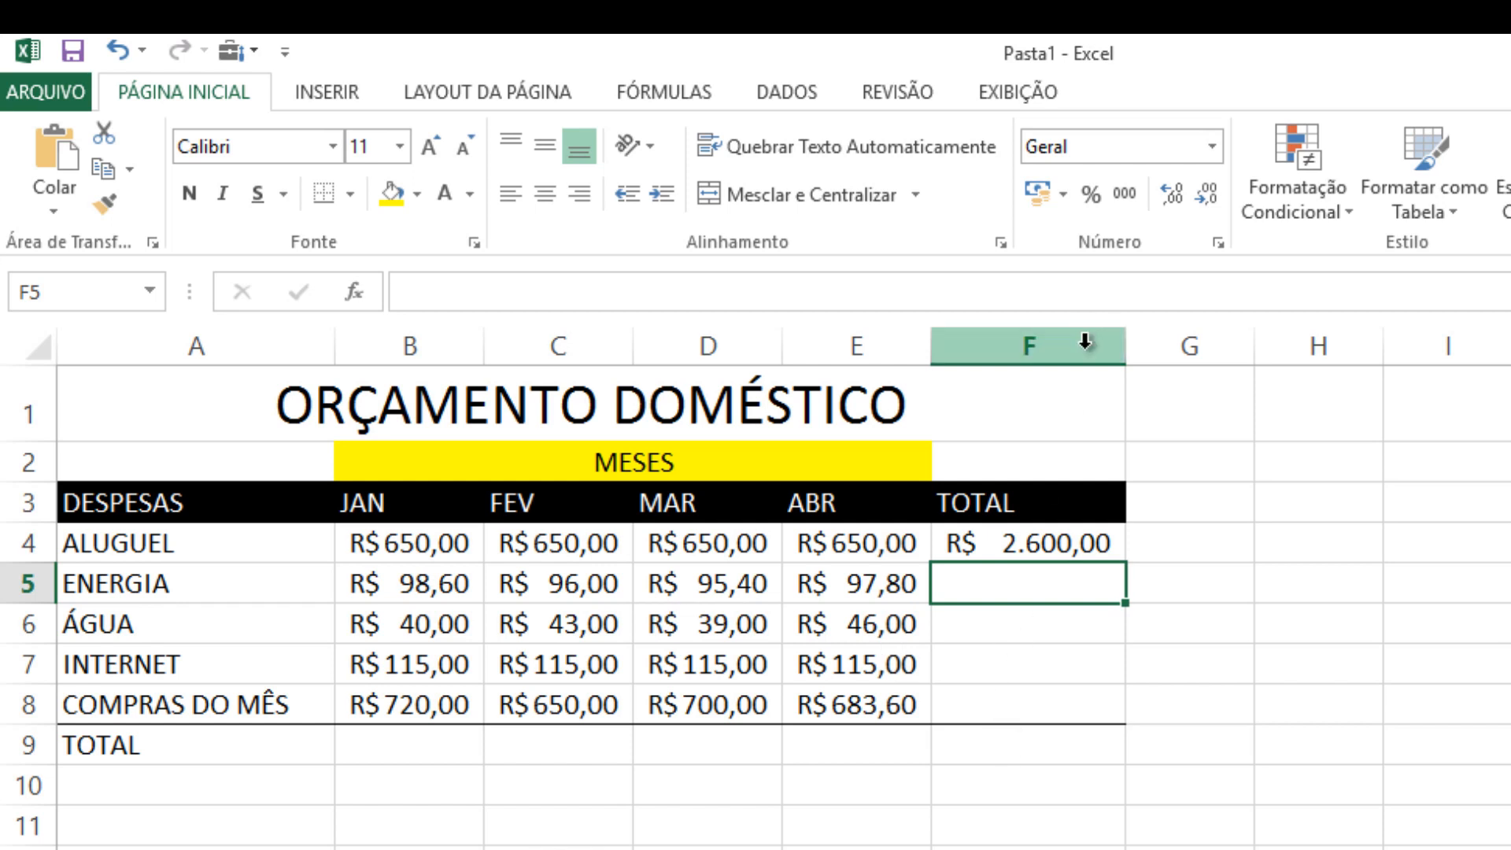
Try wider and narrower widths for column F, finishing with an automatic fit to its contents
left_click_drag(1129, 343, 1136, 343)
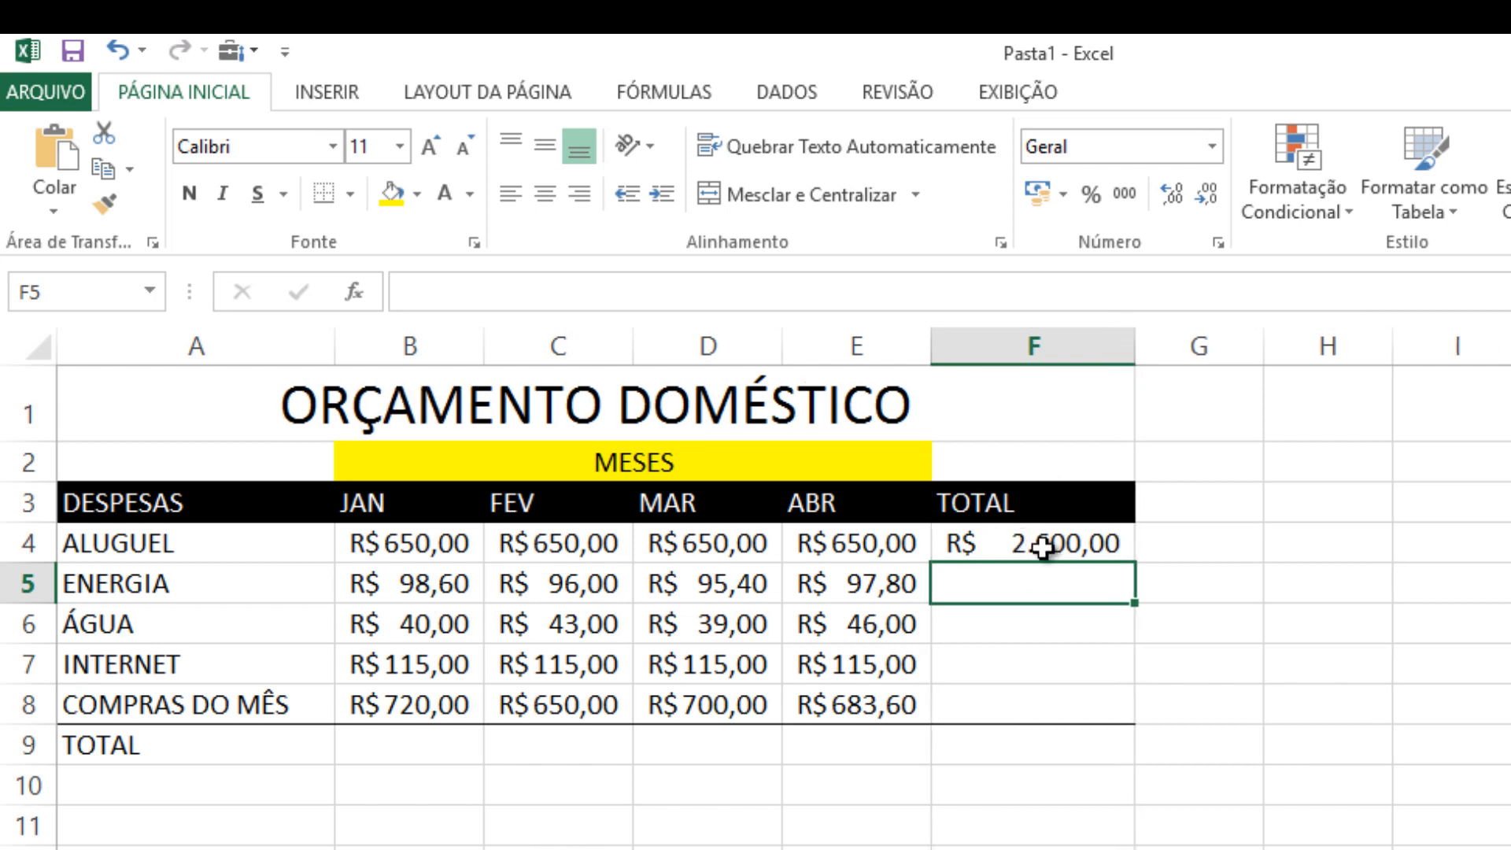
left_click_drag(1136, 343, 1072, 337)
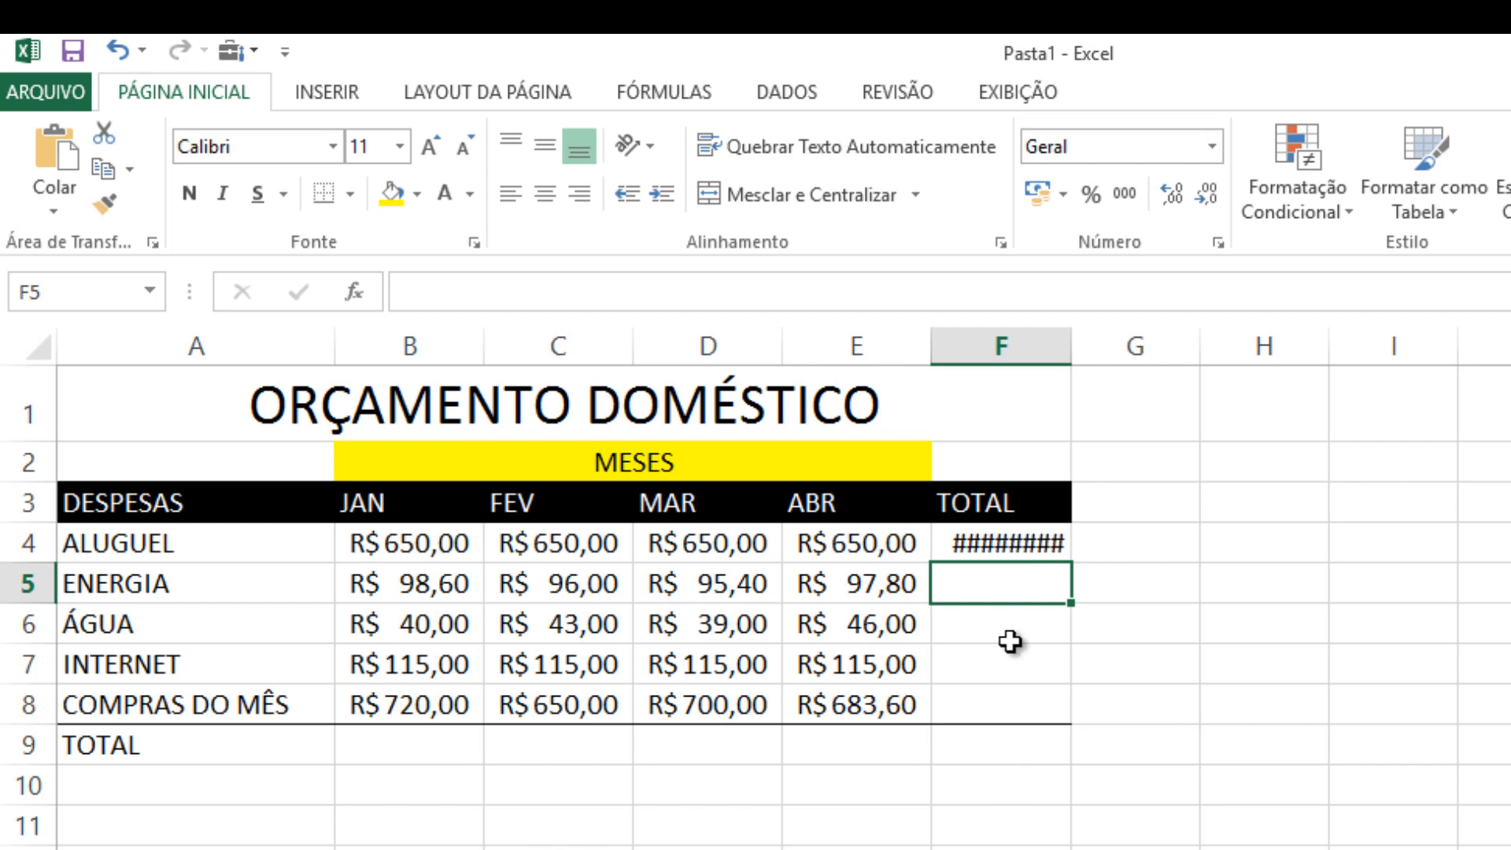
left_click(994, 543)
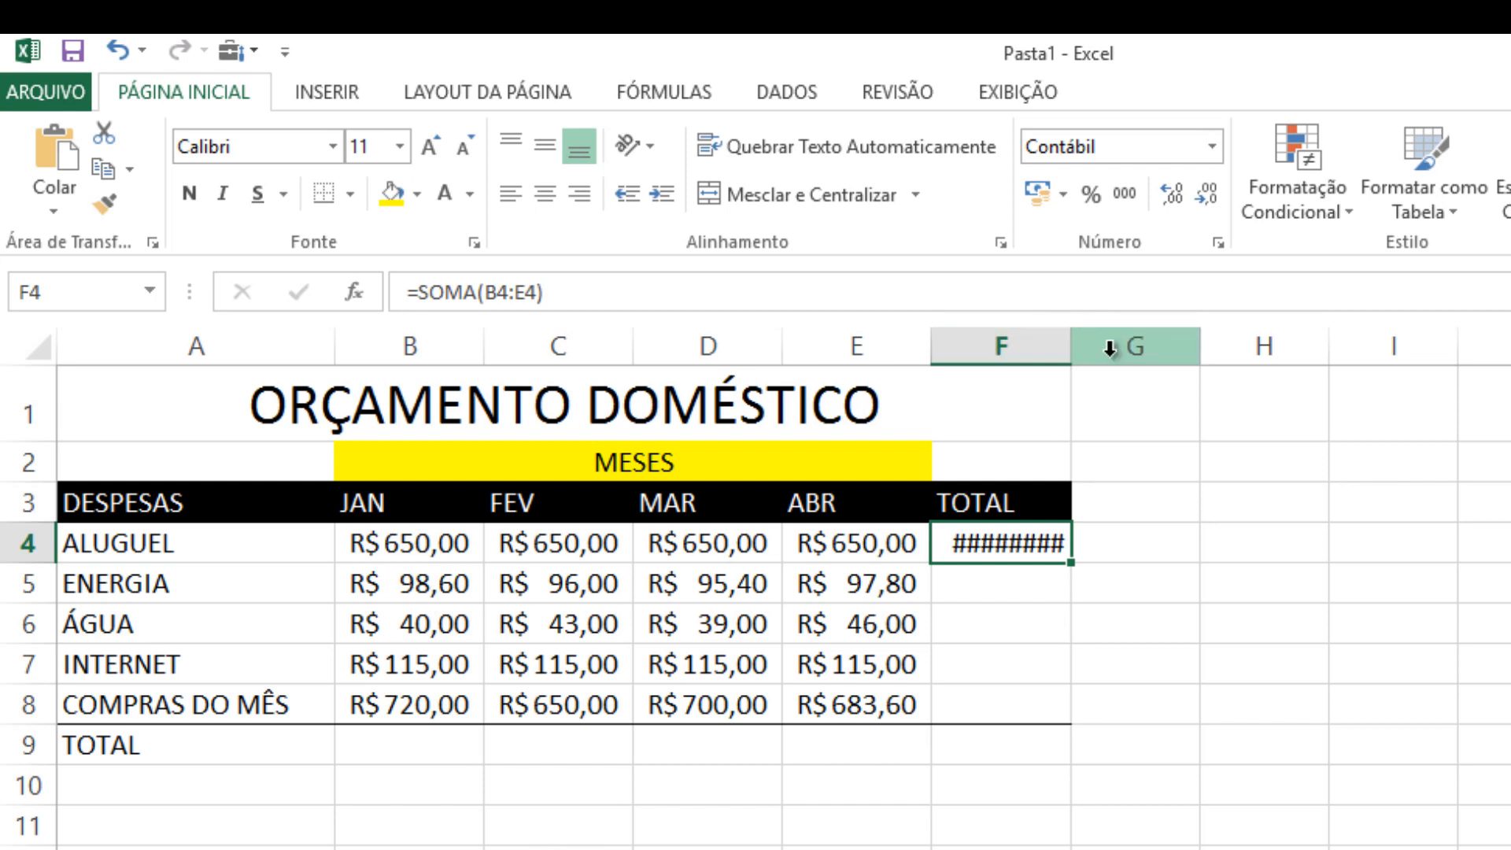
mouse_move(1074, 347)
left_mouse_down()
mouse_move(1099, 347)
mouse_move(1107, 371)
mouse_move(1071, 347)
left_mouse_up()
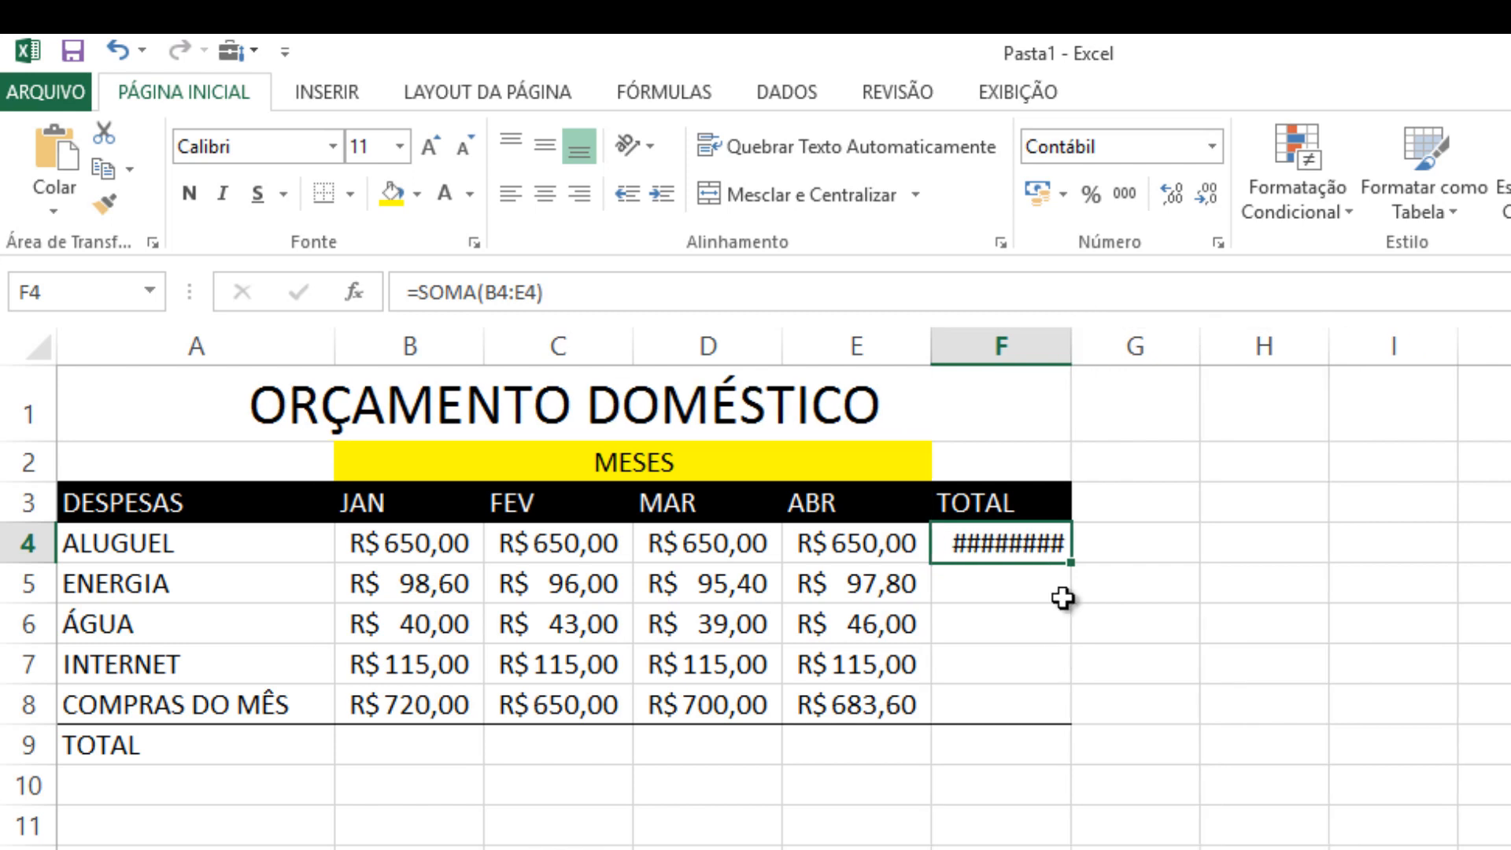
double_click(1071, 343)
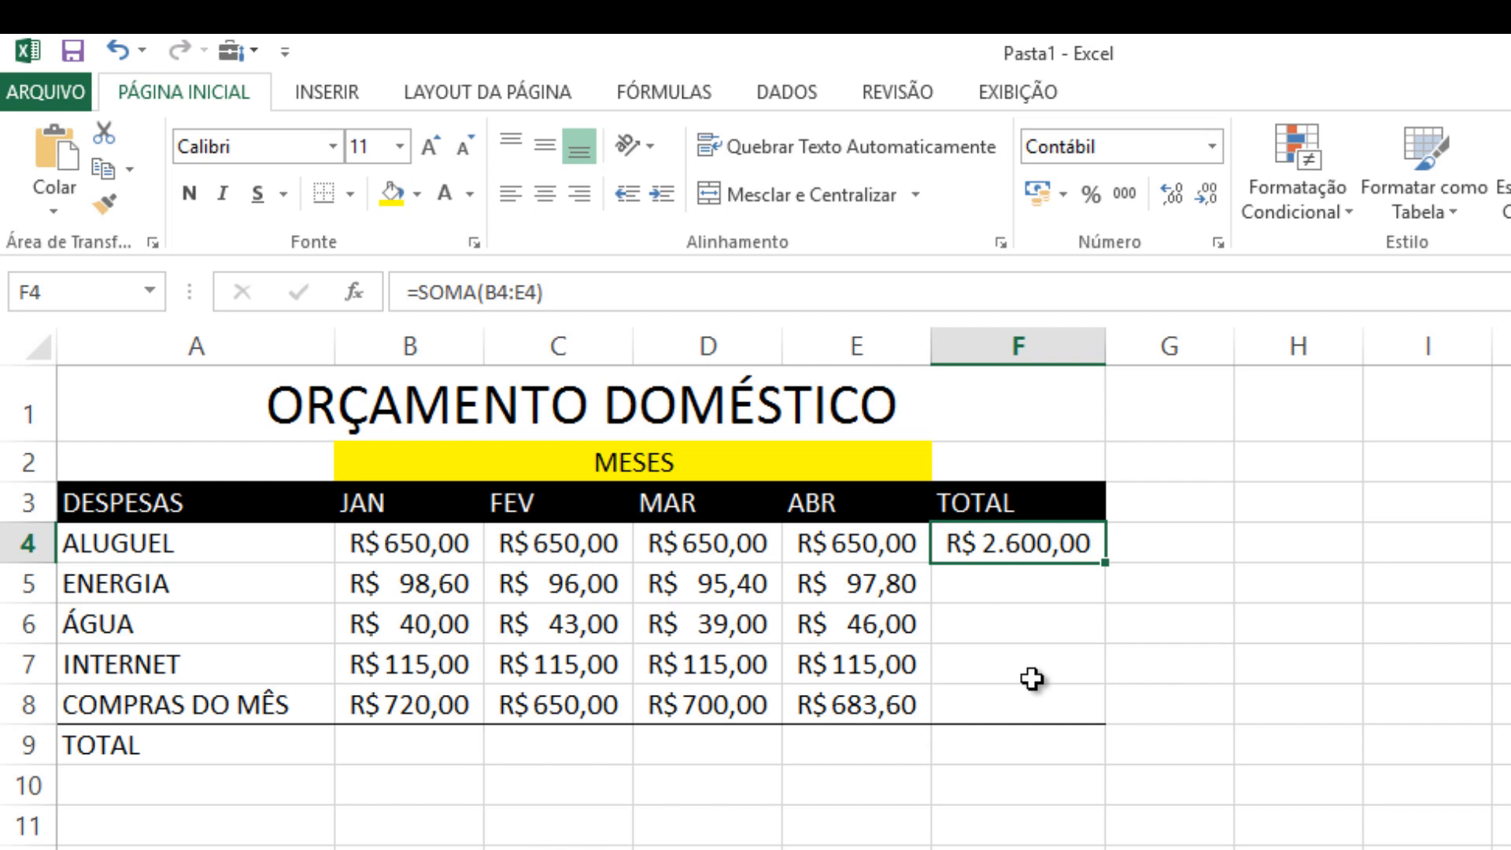
left_click(1032, 622)
left_click(1031, 663)
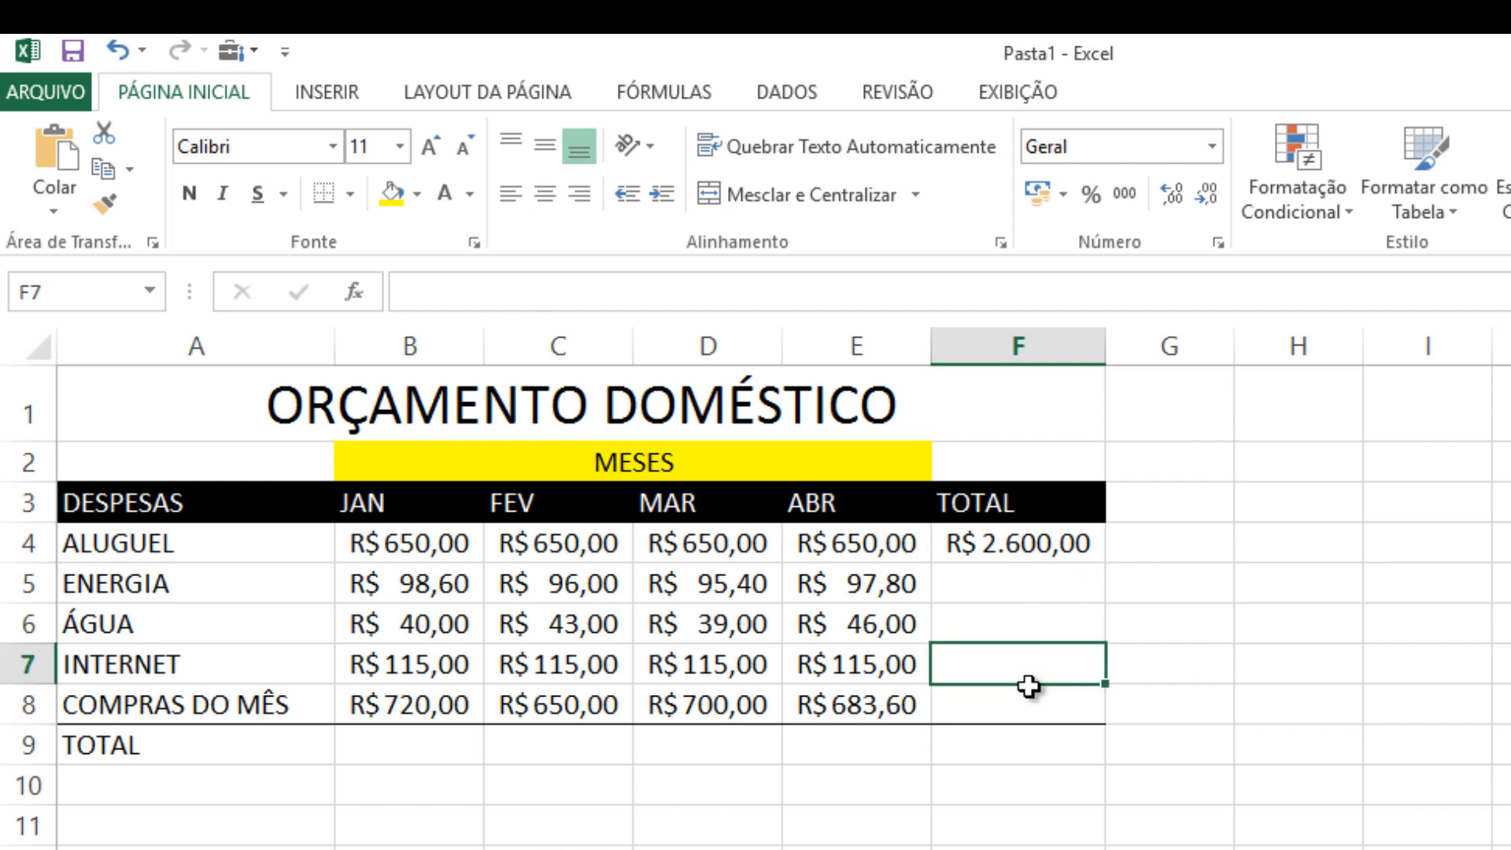
left_click(1031, 702)
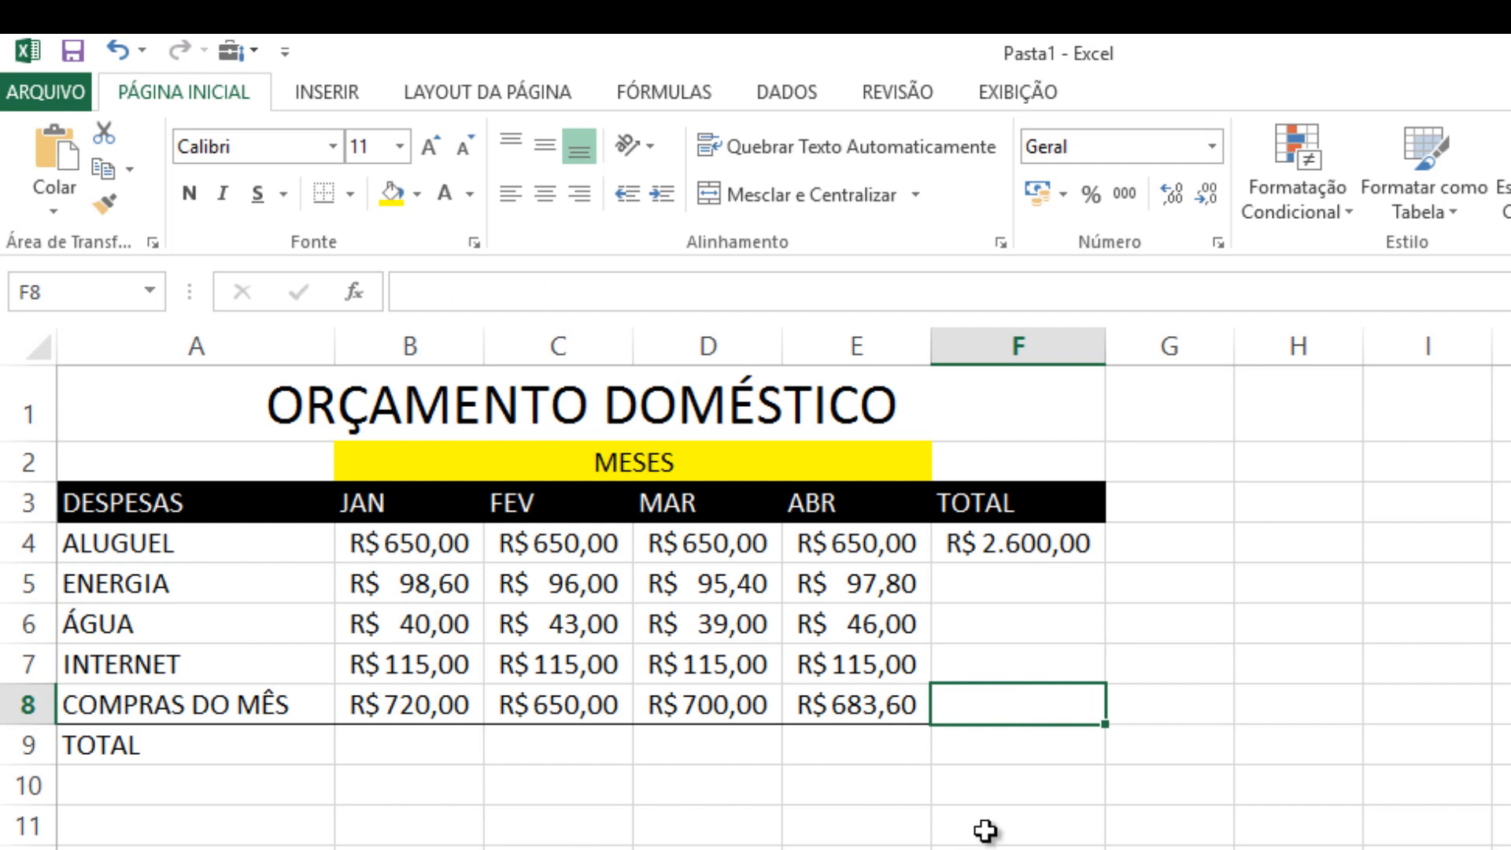
left_click(1007, 580)
type("=SO")
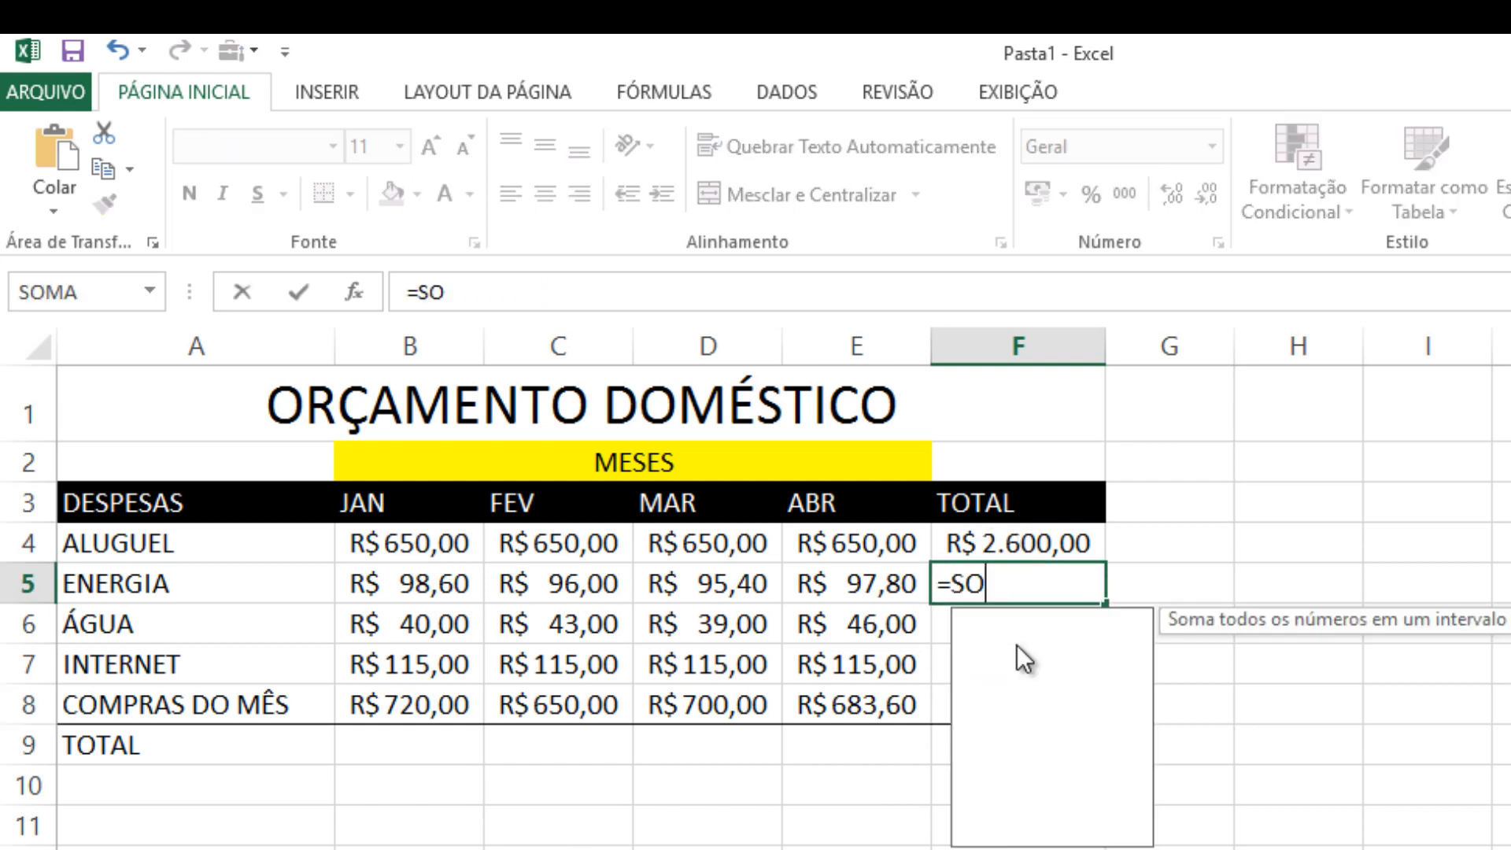
type("MA......")
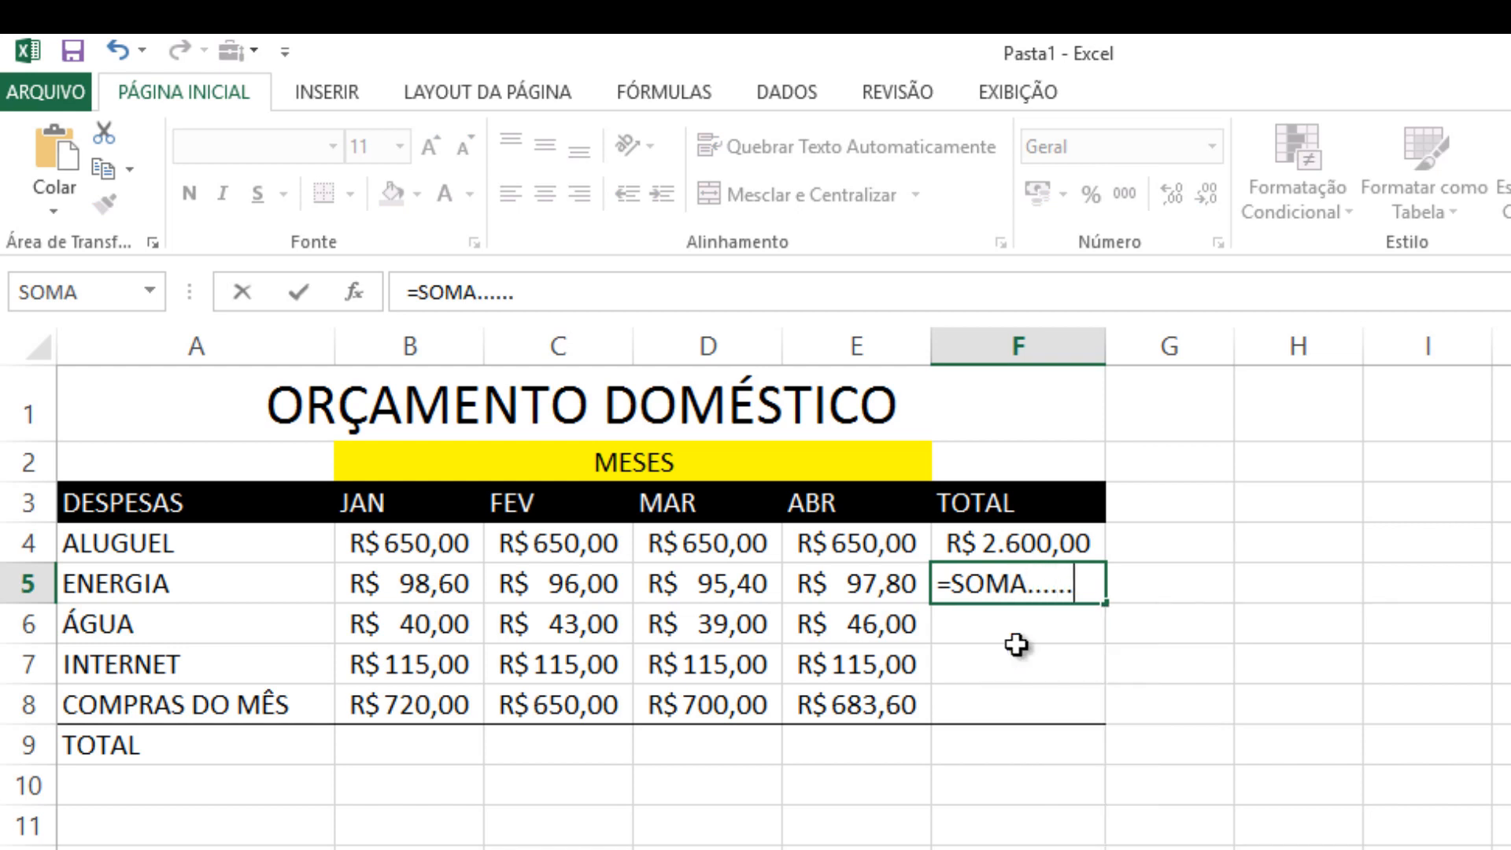
left_click(1010, 637)
type("=SOMA")
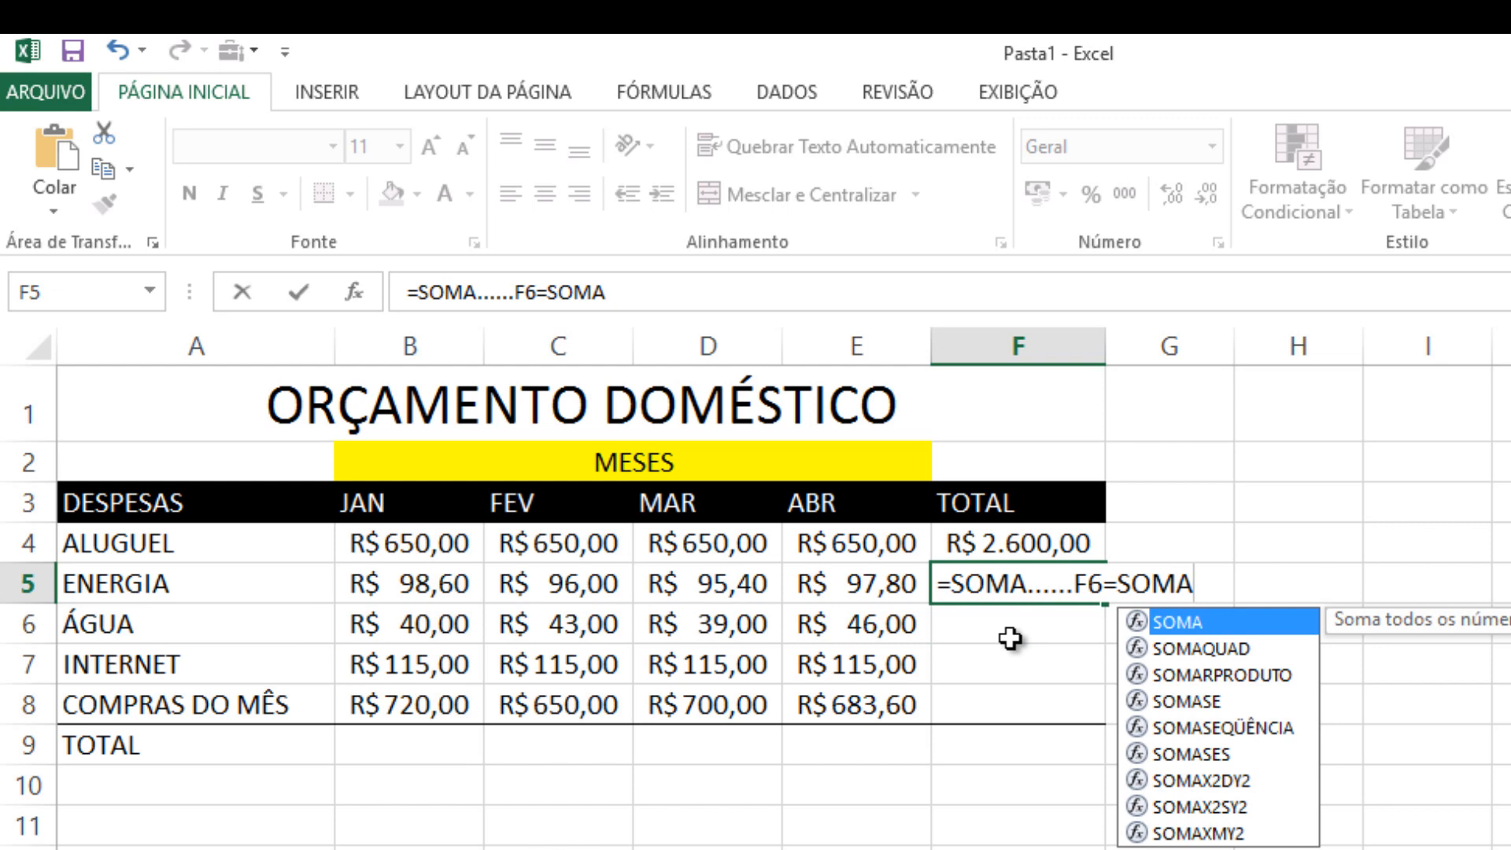
key("BackSpace")
key("BackSpace")
key("BackSpace")
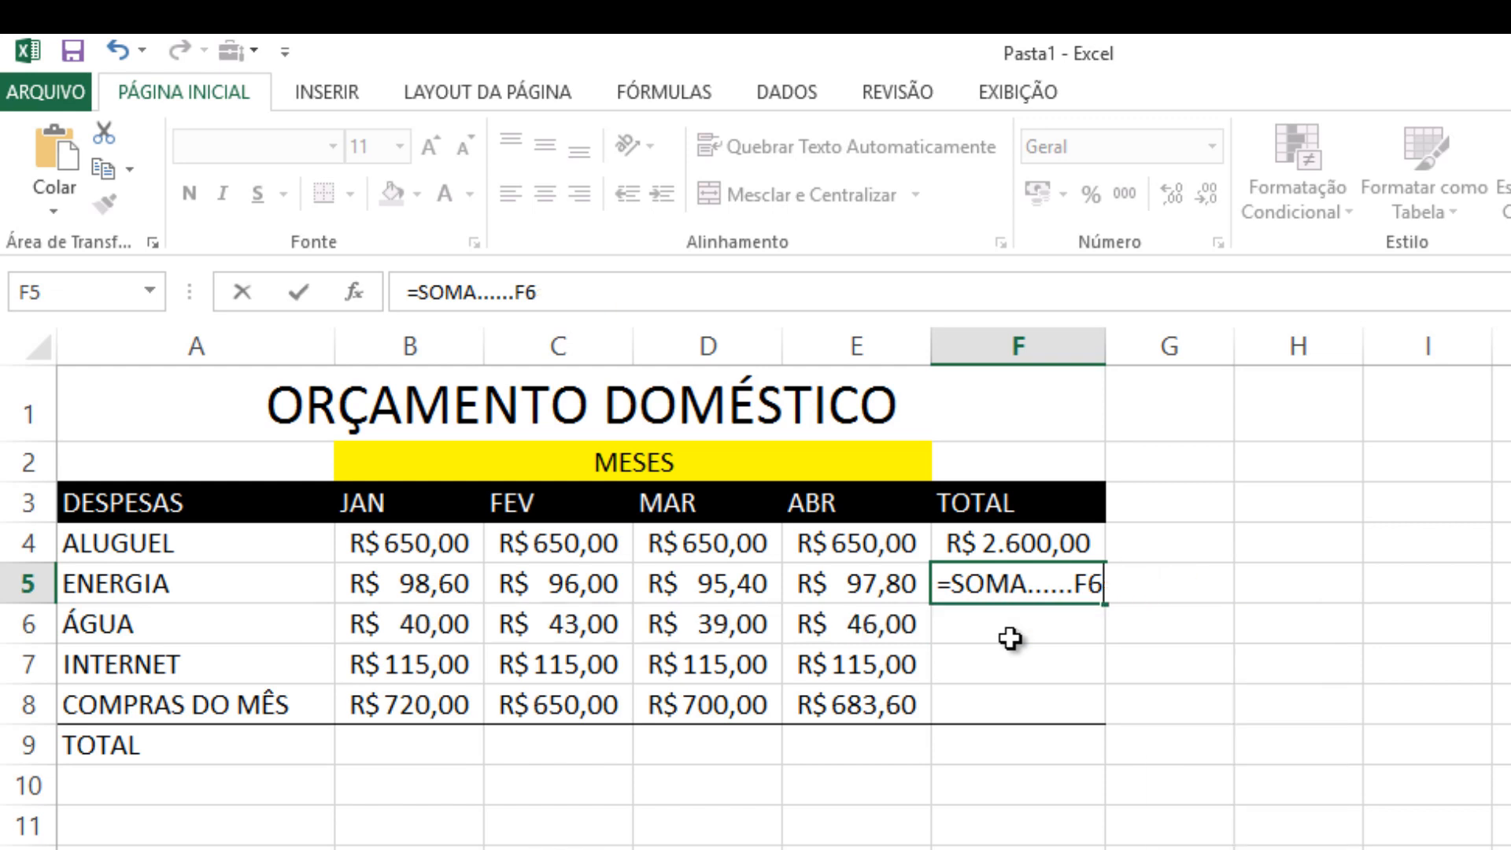
key("Escape")
left_click(1286, 707)
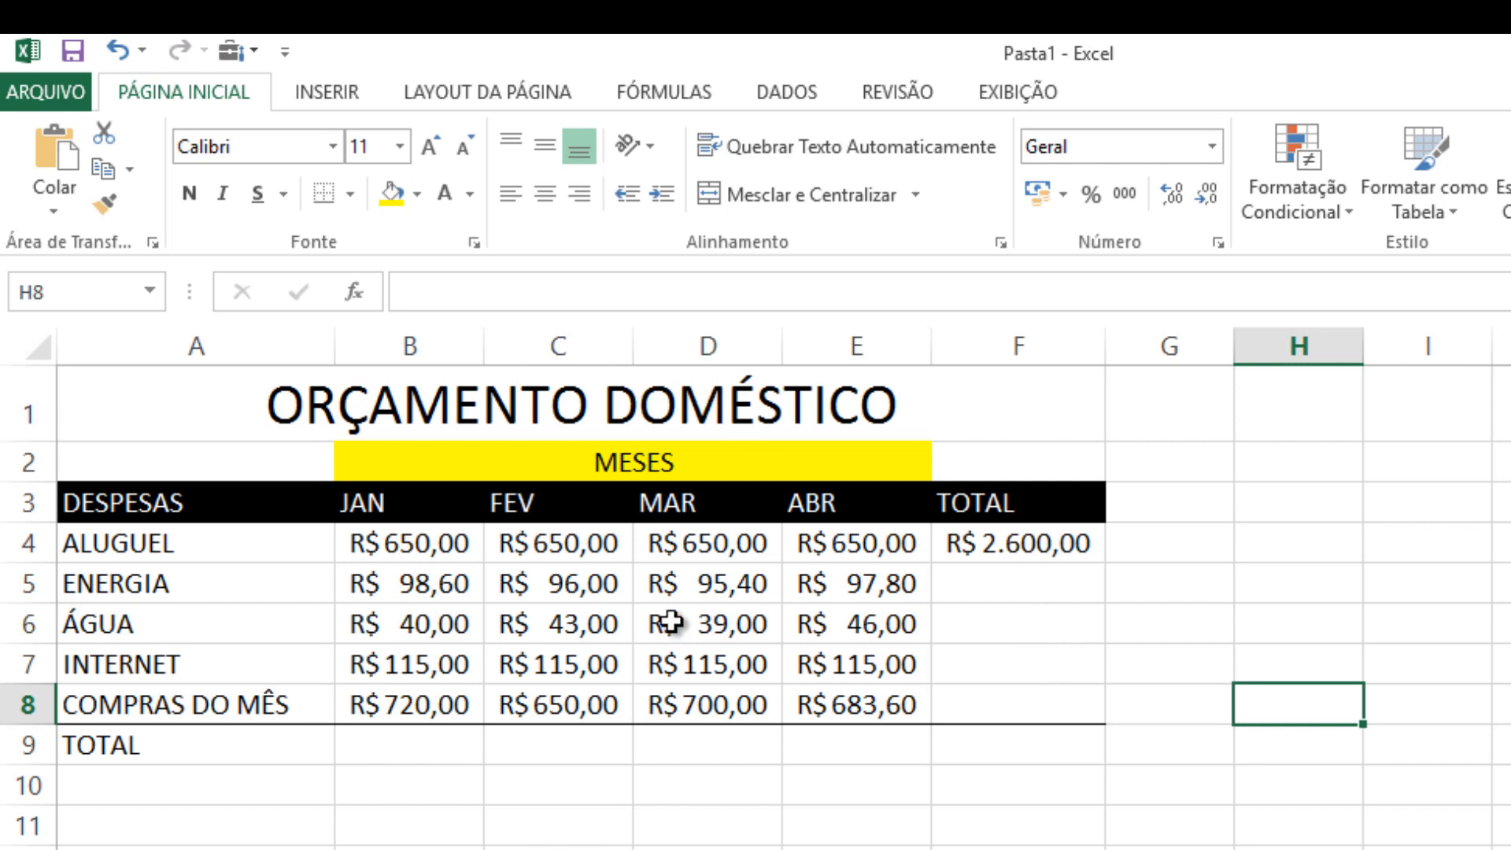
left_click(1013, 543)
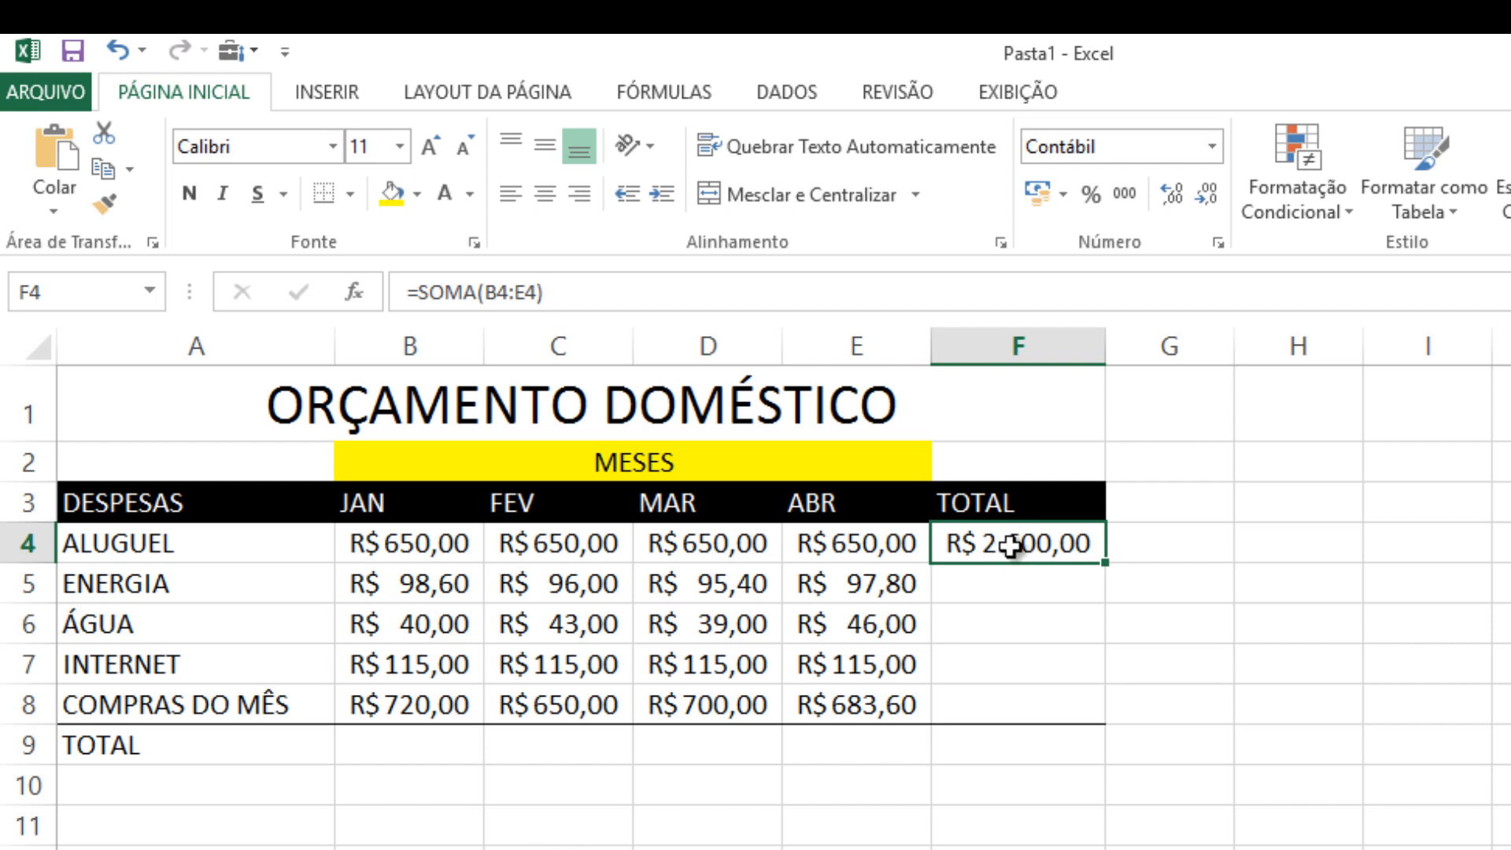
left_click(1180, 641)
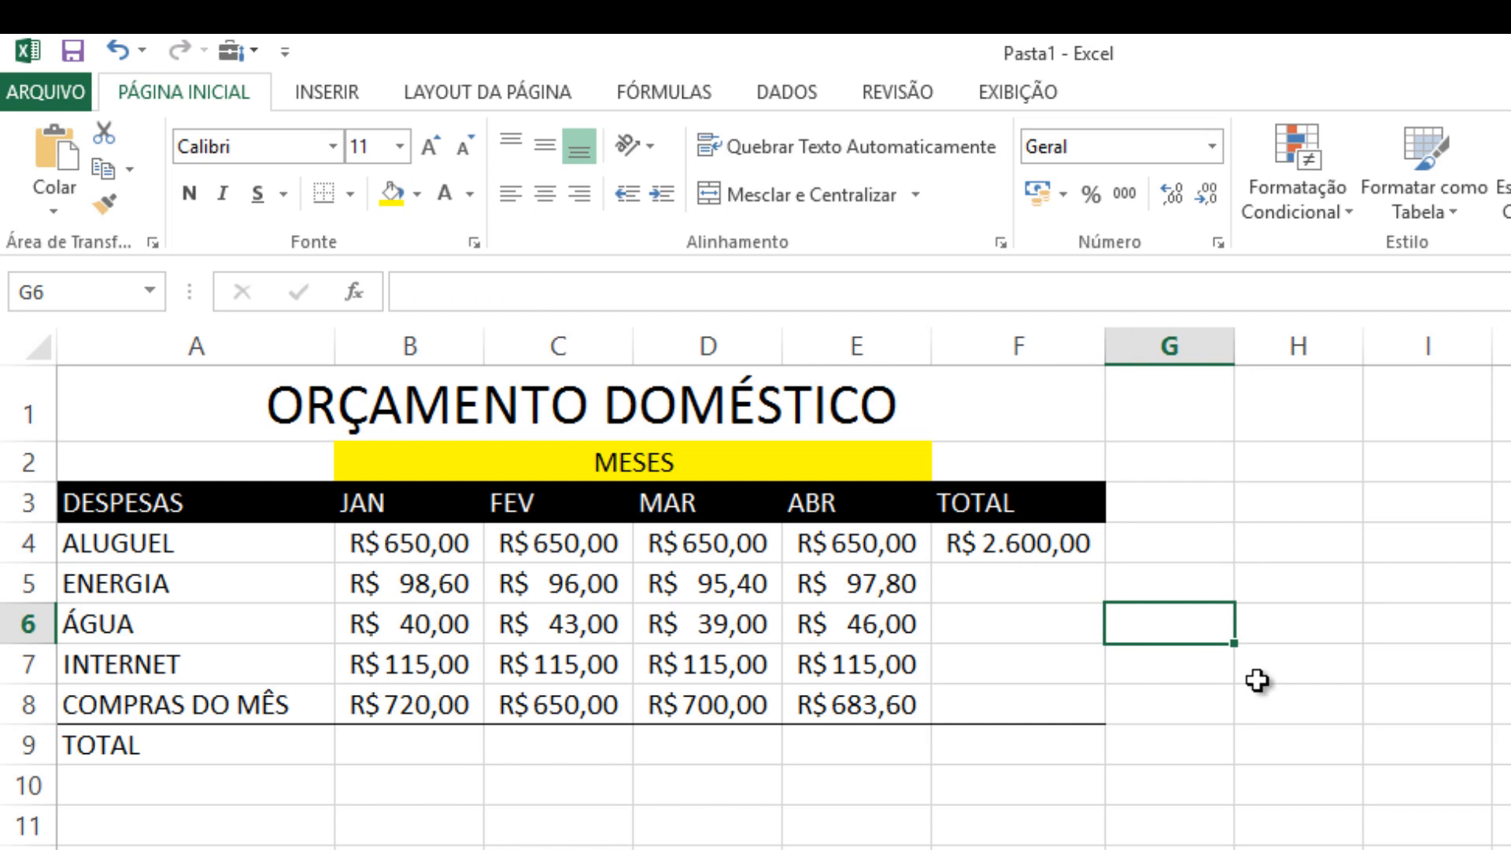
left_click(1283, 668)
left_click(1298, 628)
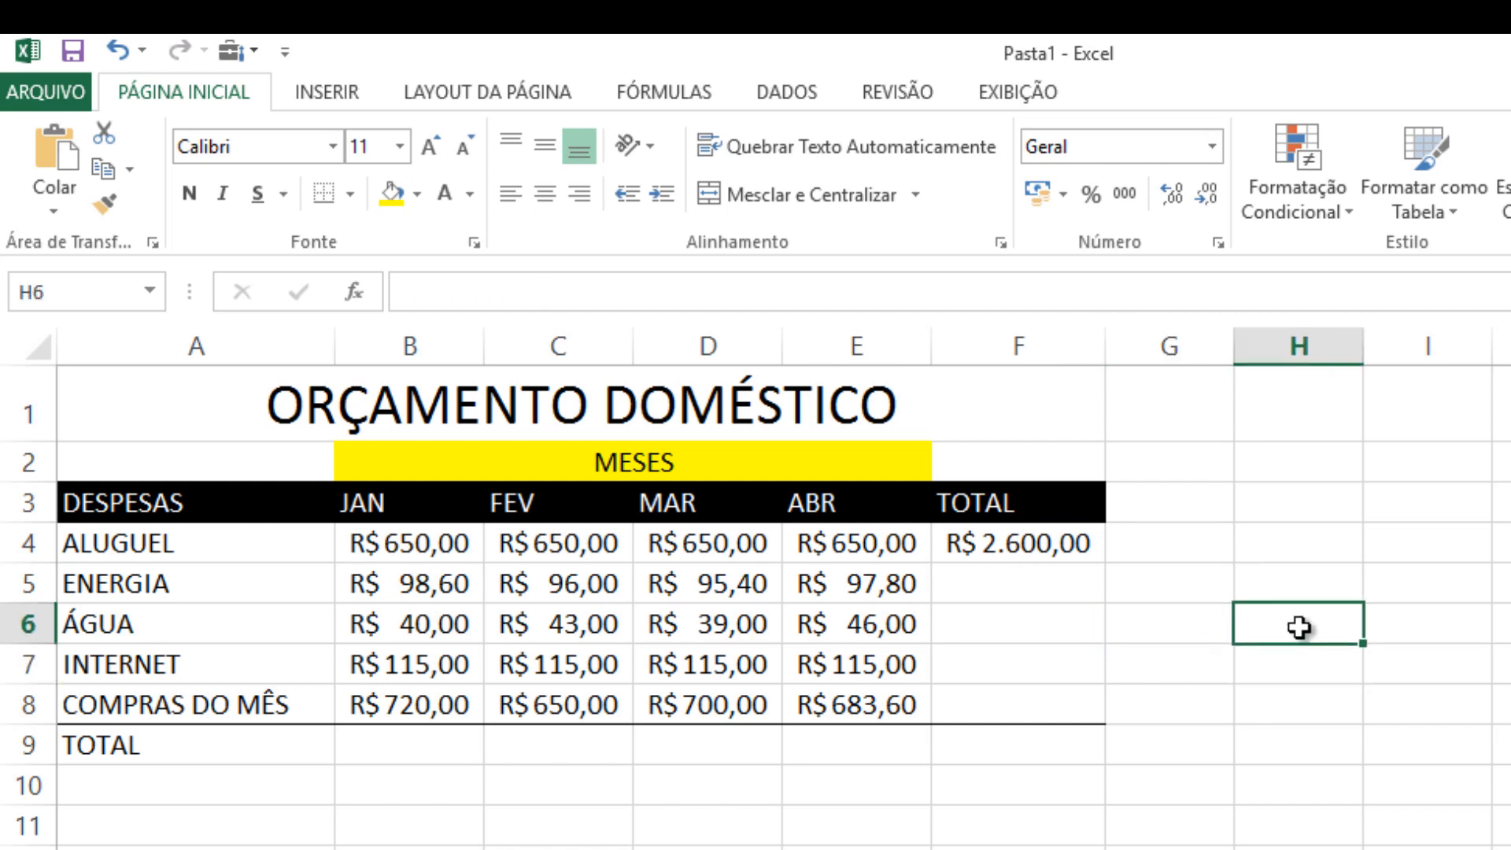
left_click(1299, 583)
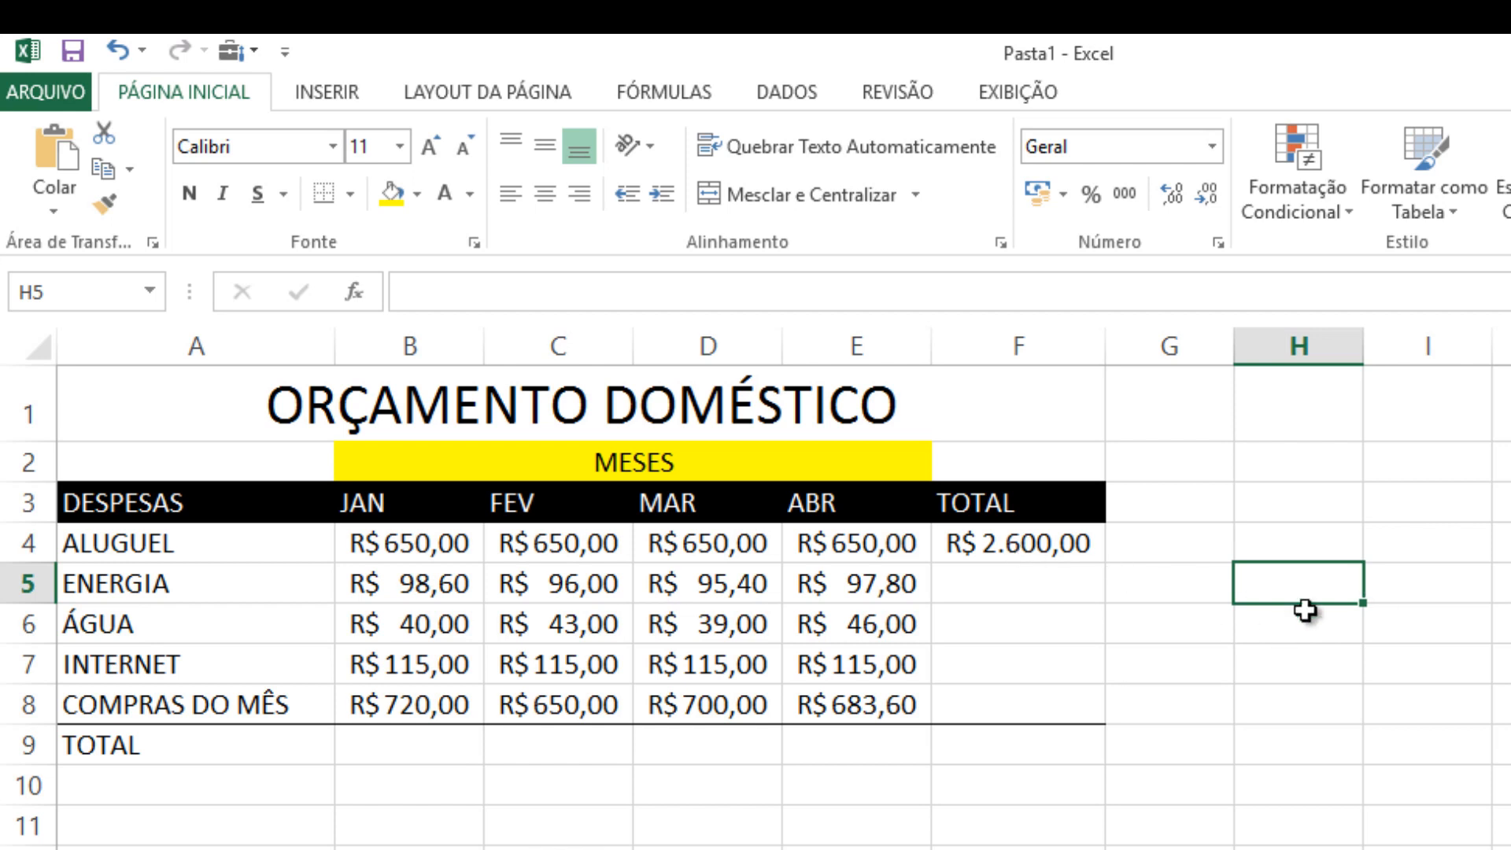
Make the B4 reference in the F4 total absolute so the formula is =SOMA($B$4:E4)
left_click(1049, 543)
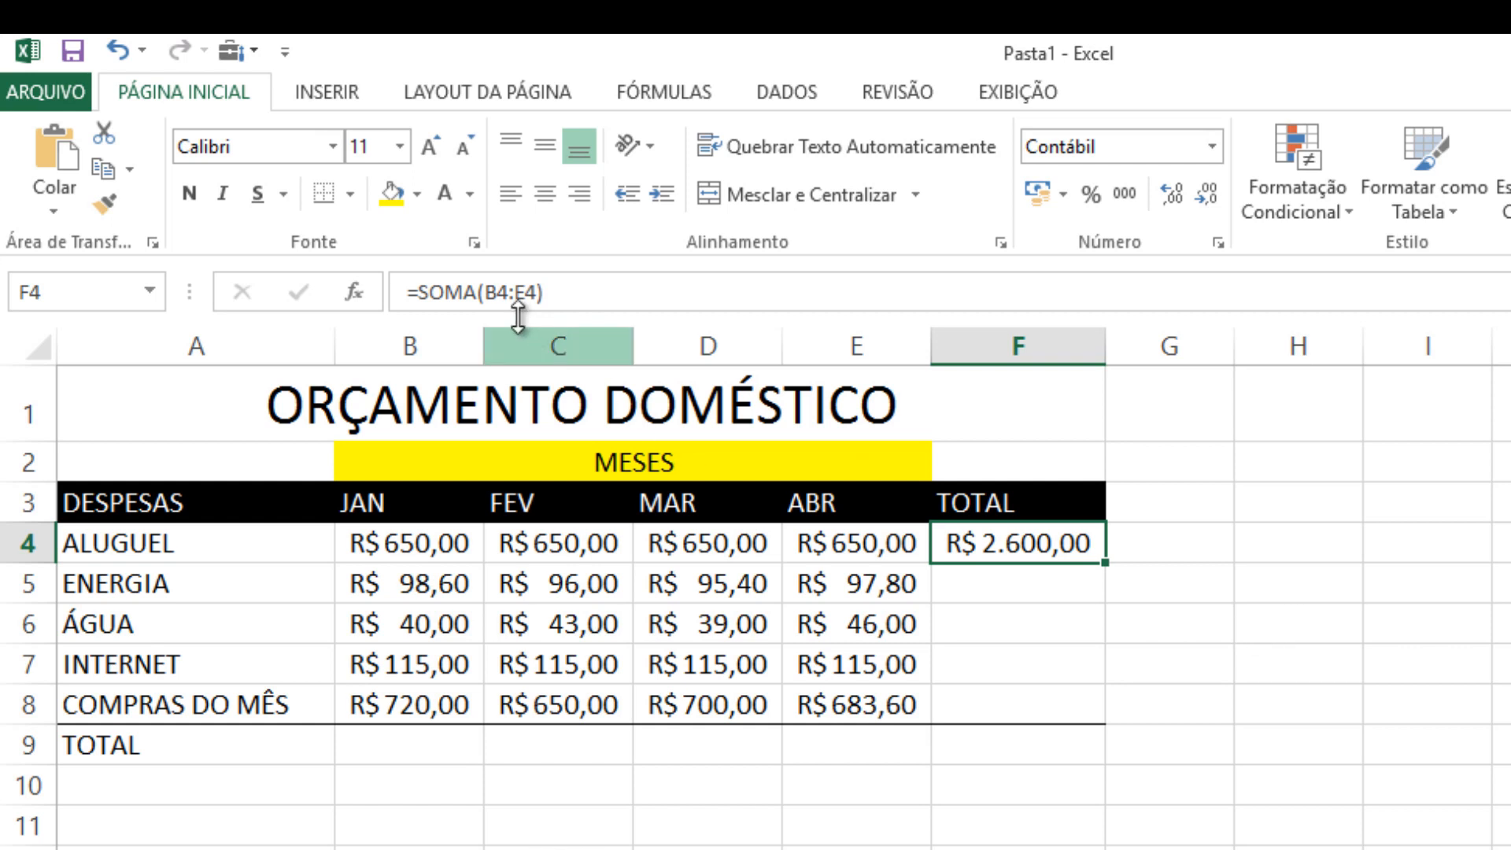
left_click(490, 291)
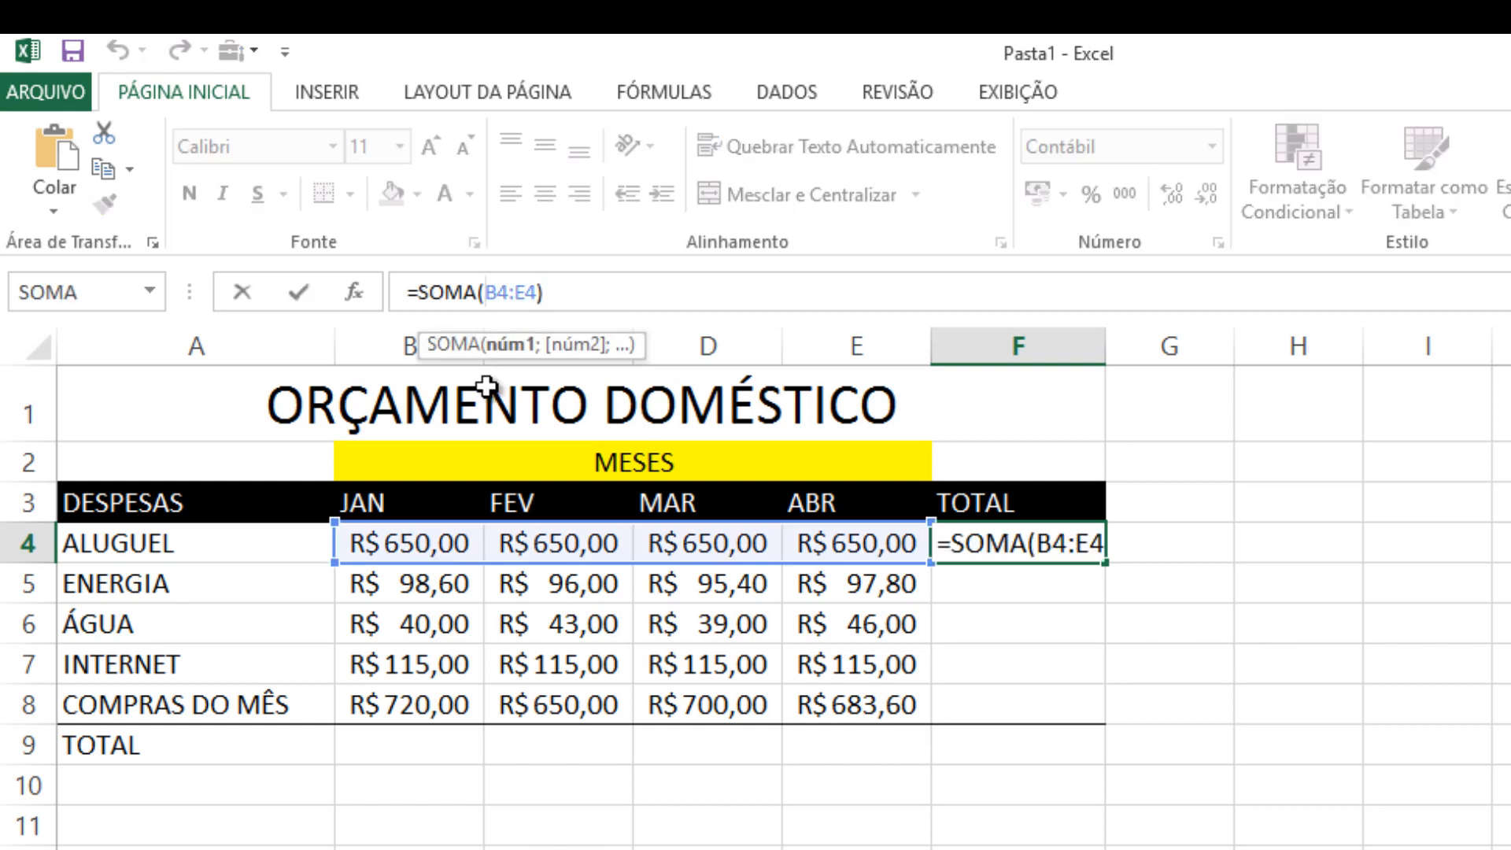
type("$")
left_click(506, 289)
type("$")
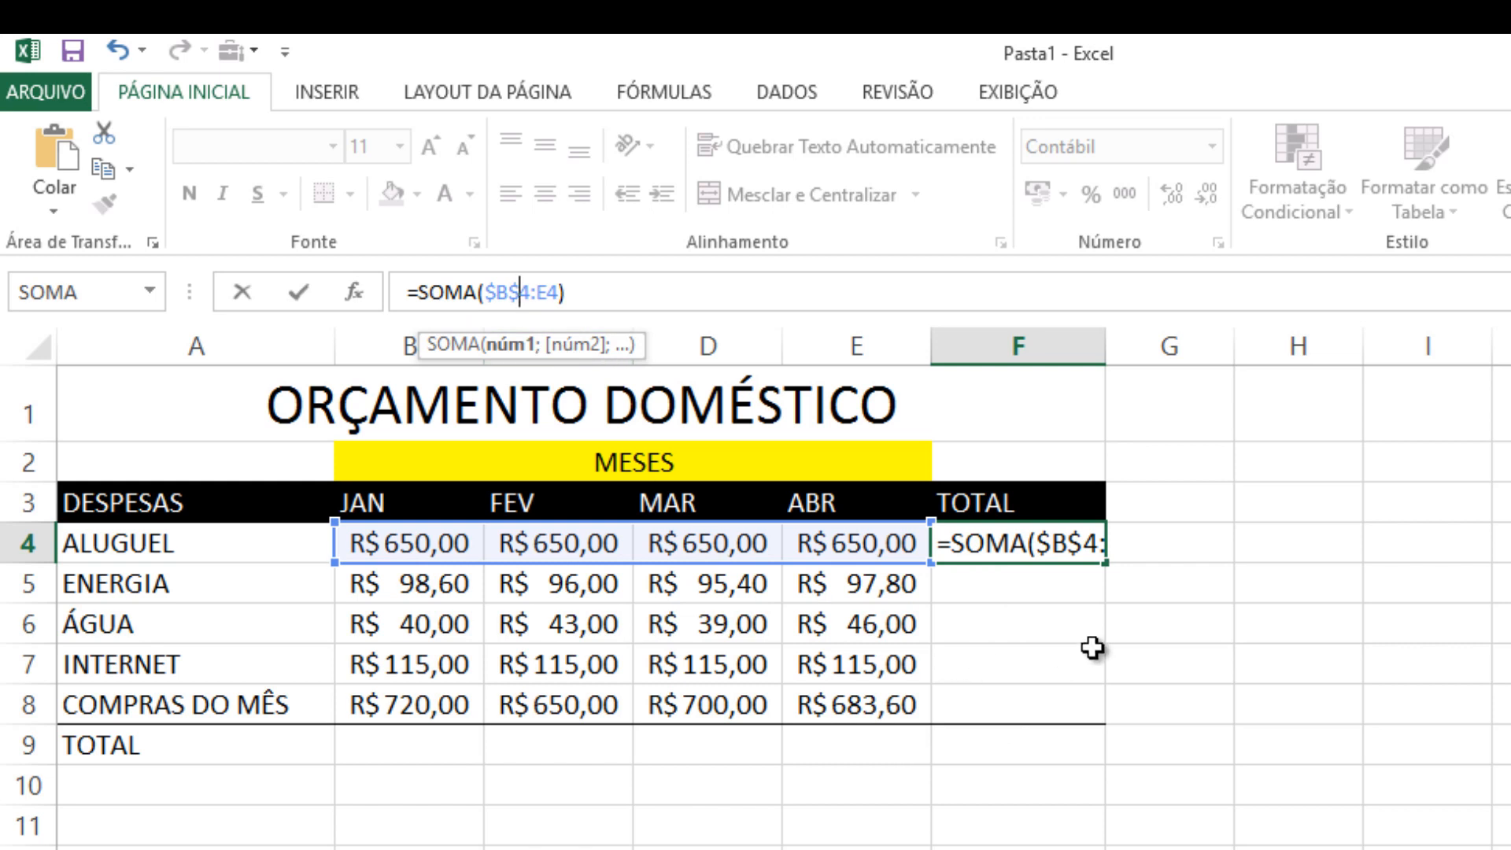
key("Return")
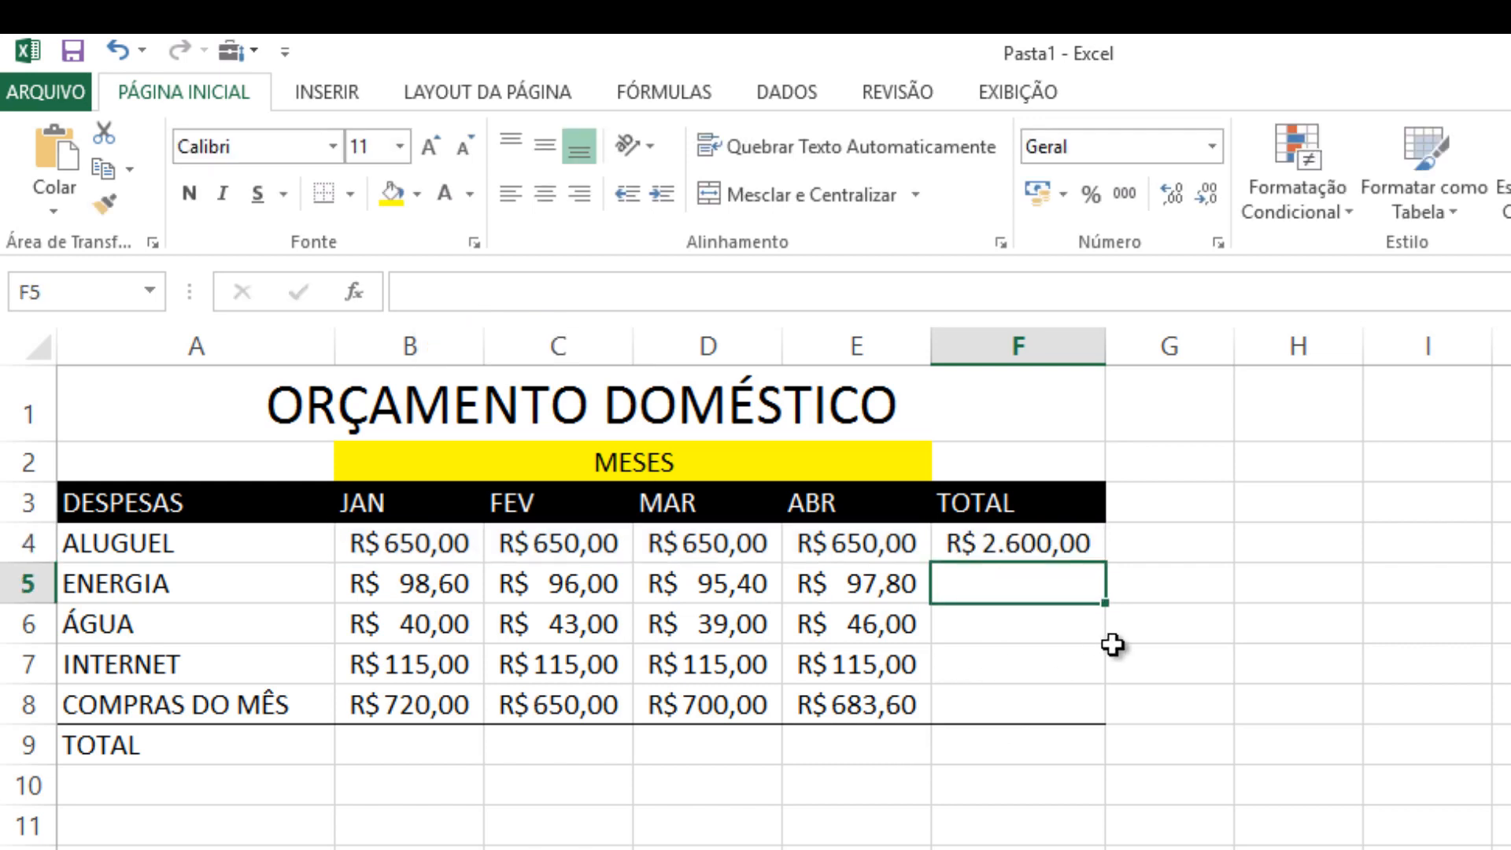
Remove both dollar signs from the F4 formula so it reads =SOMA(B4:E4) again
left_click(1032, 543)
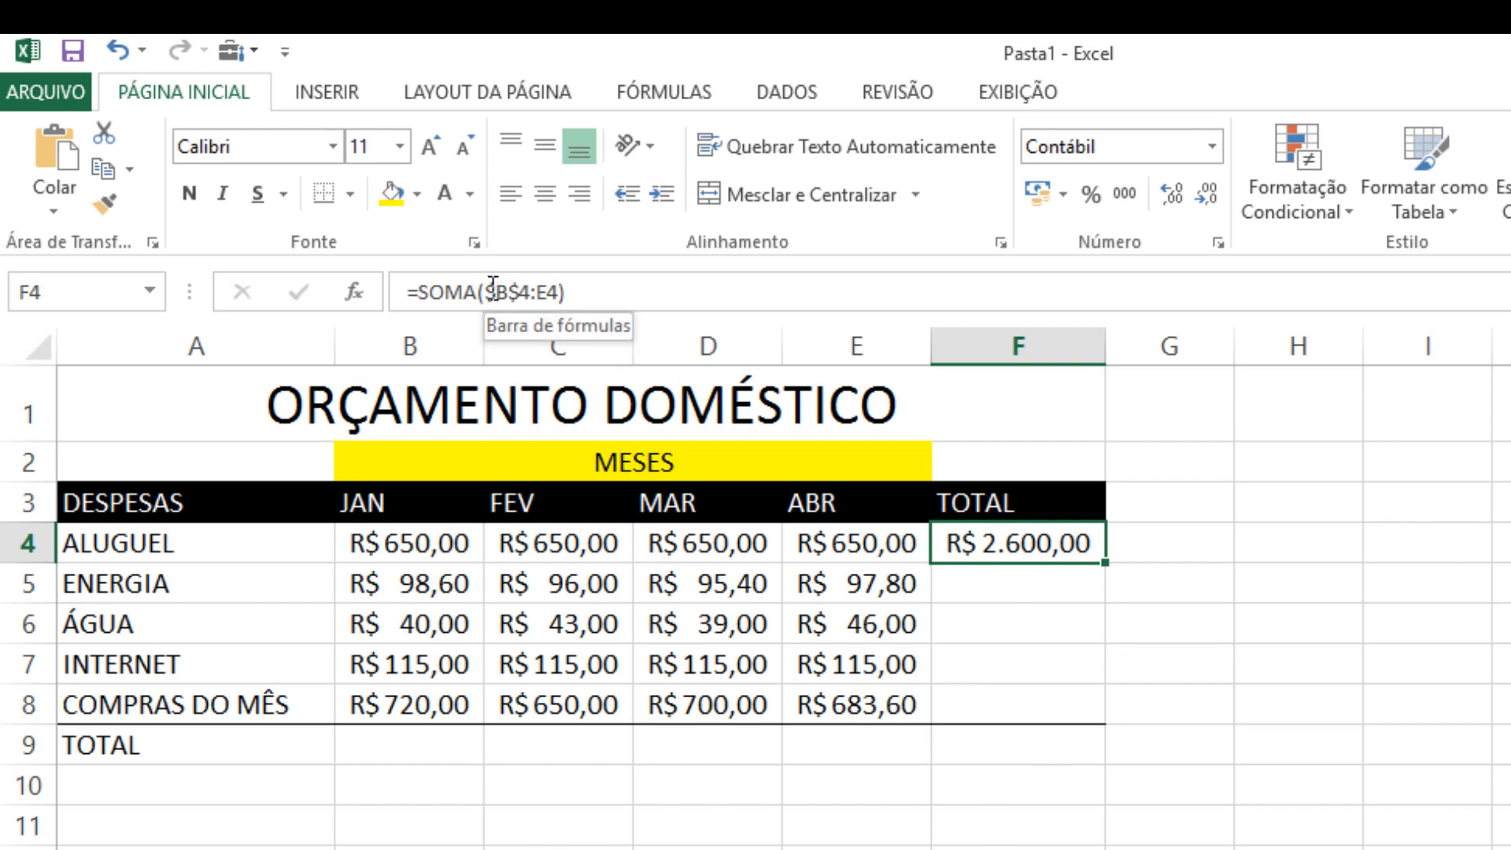
double_click(527, 289)
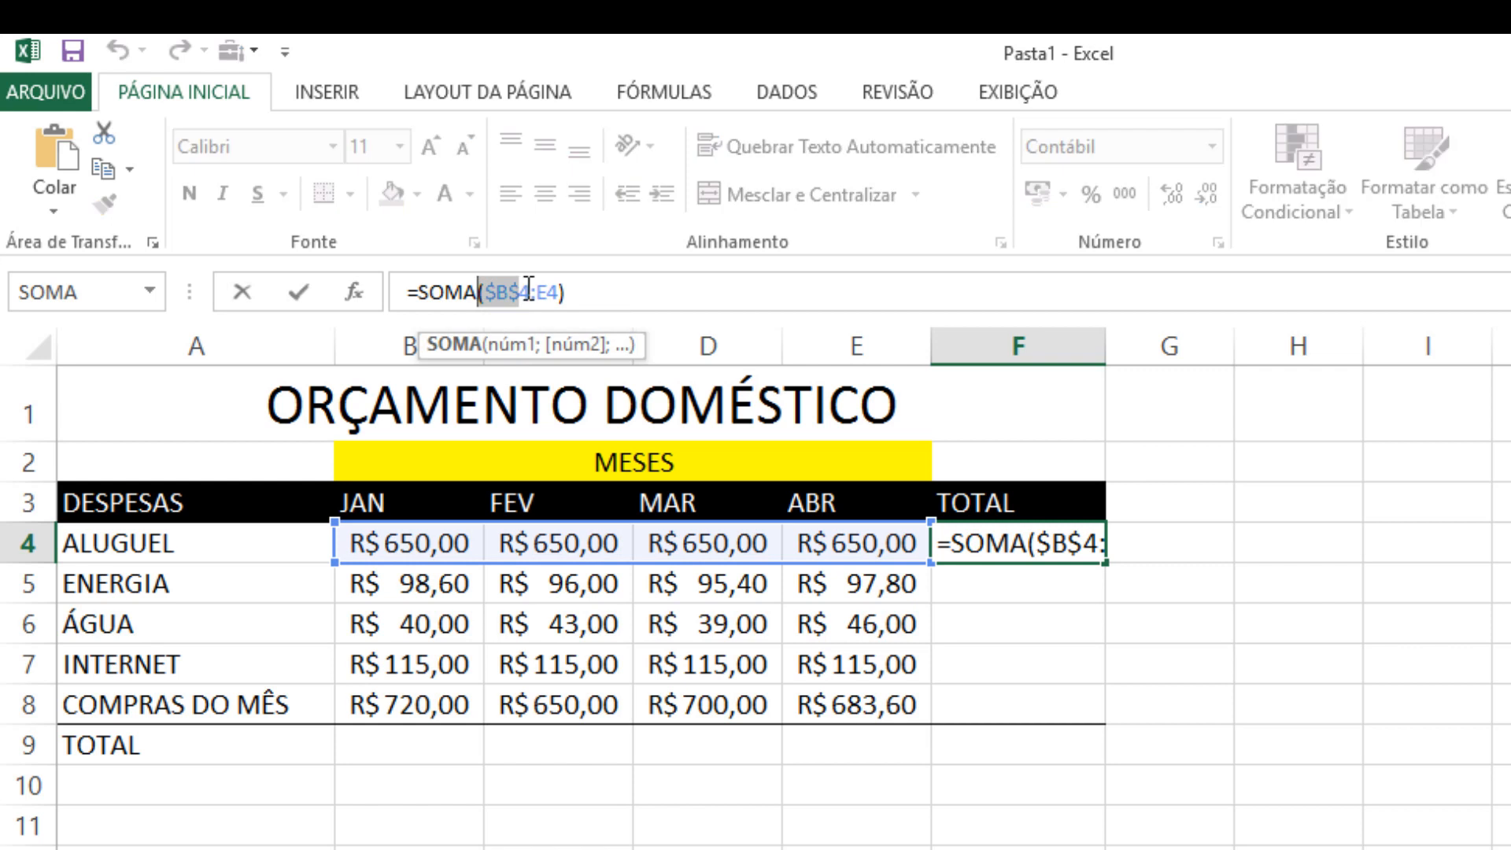
left_click(490, 285)
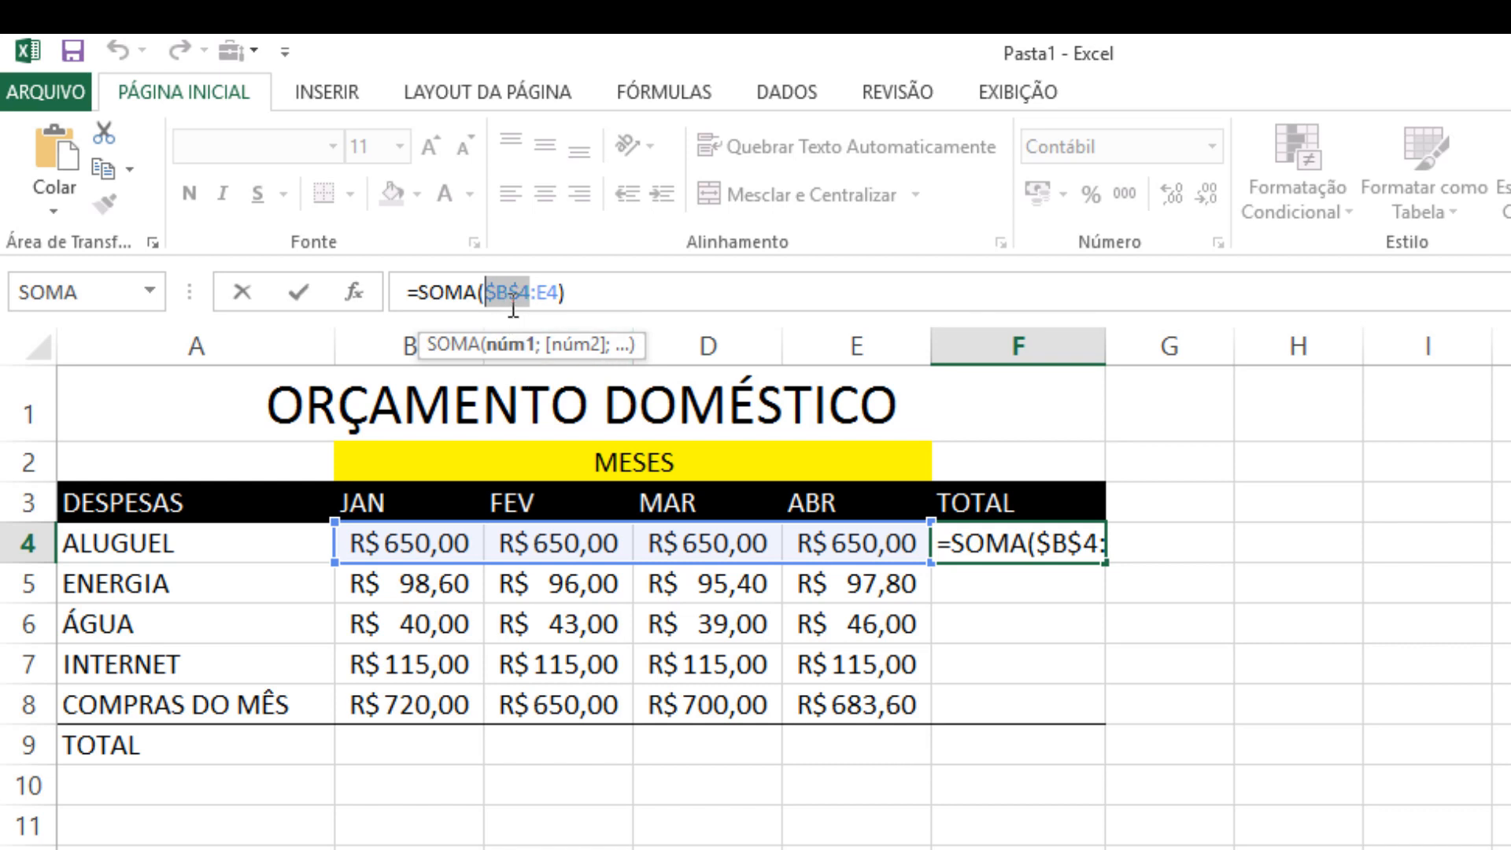
left_click(494, 287)
key("Delete")
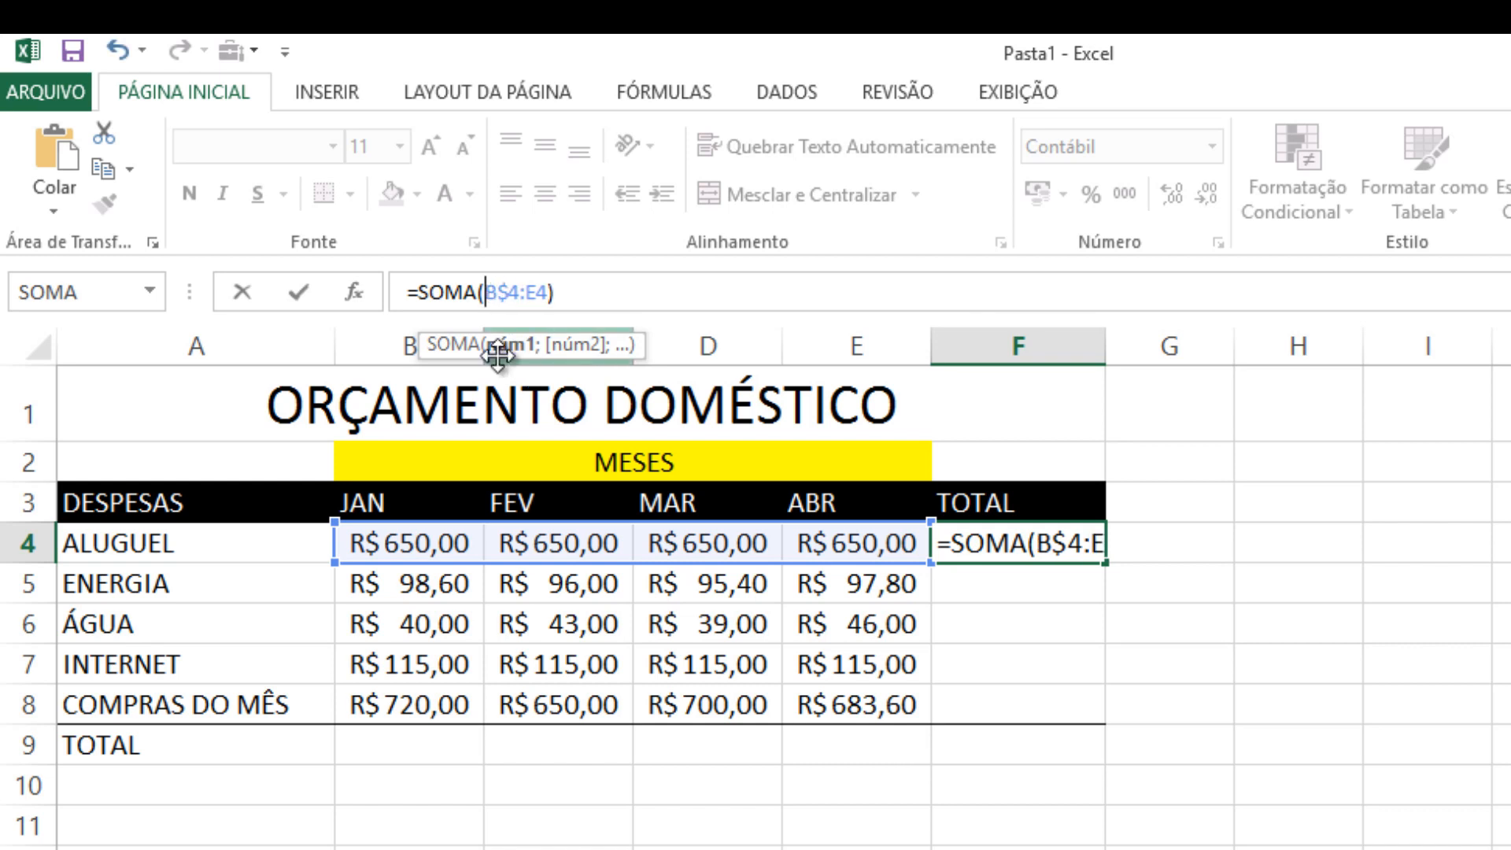
key("BackSpace")
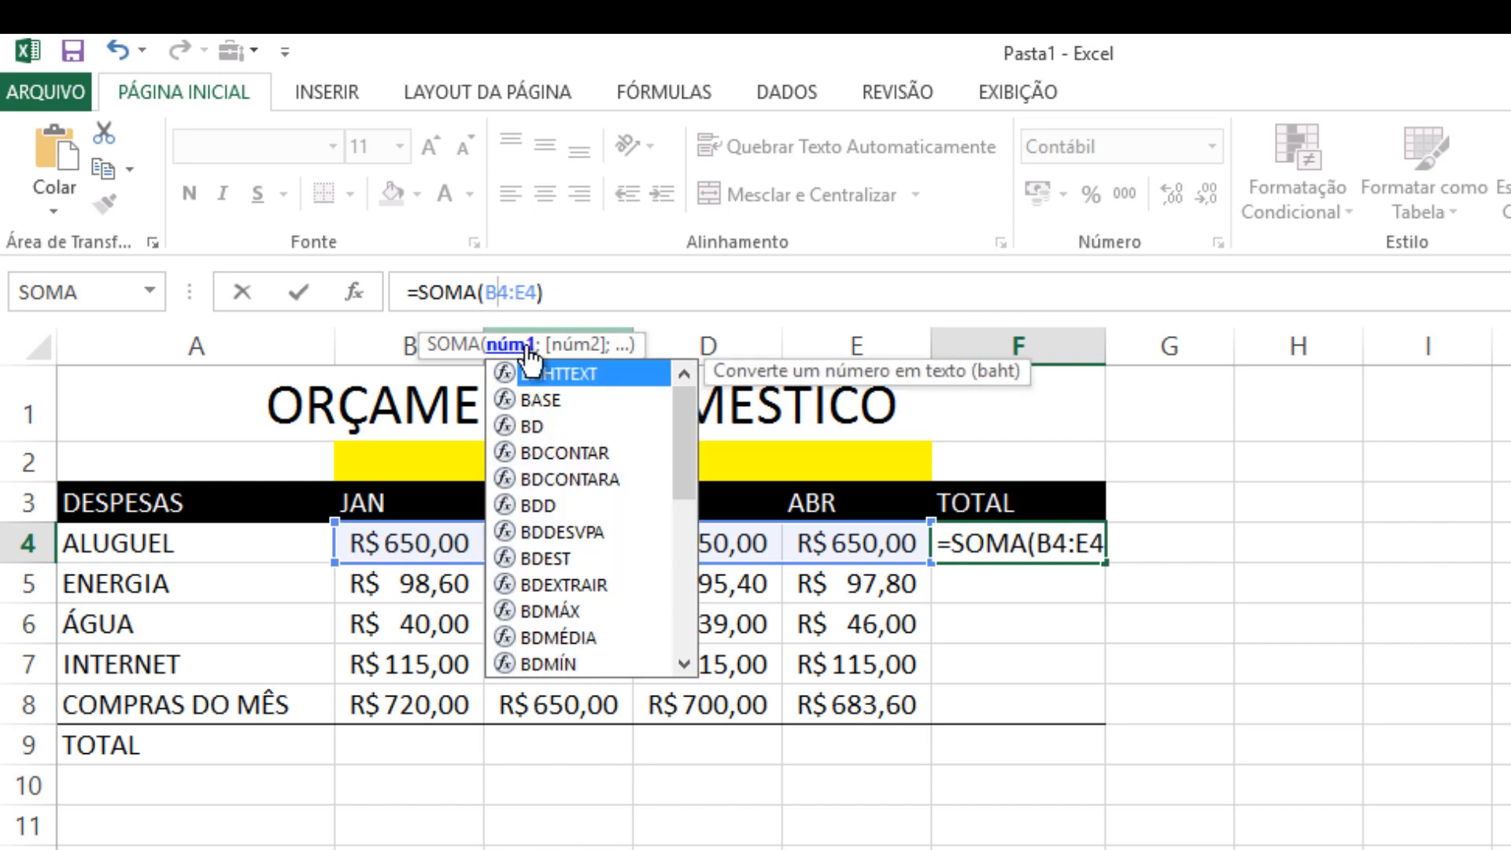
left_click(1234, 550)
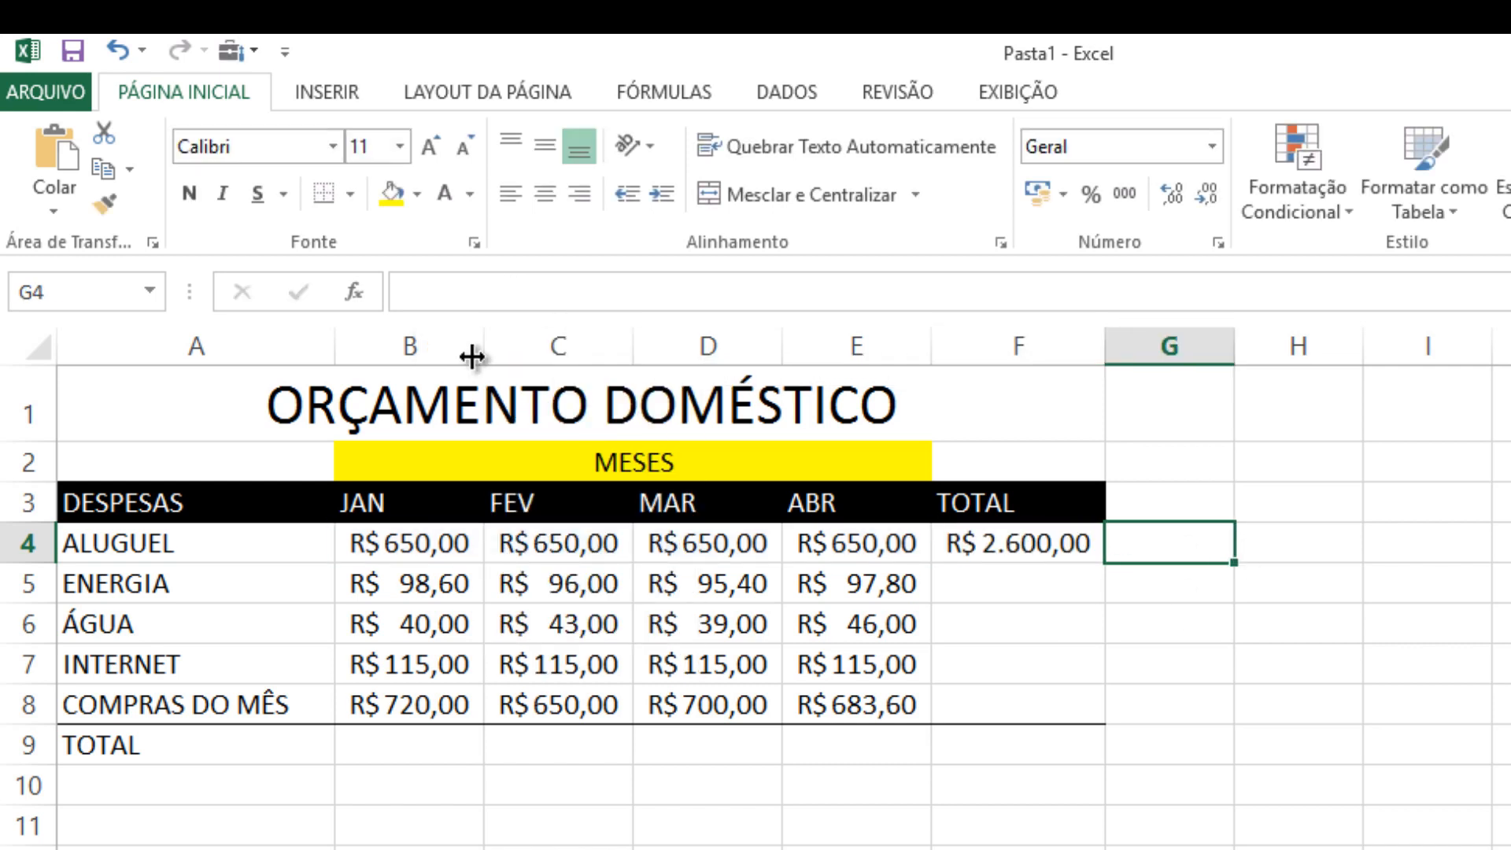
Fill the F4 total formula down through F8 to total the ENERGIA, ÁGUA, INTERNET and COMPRAS DO MÊS rows
left_click(1073, 542)
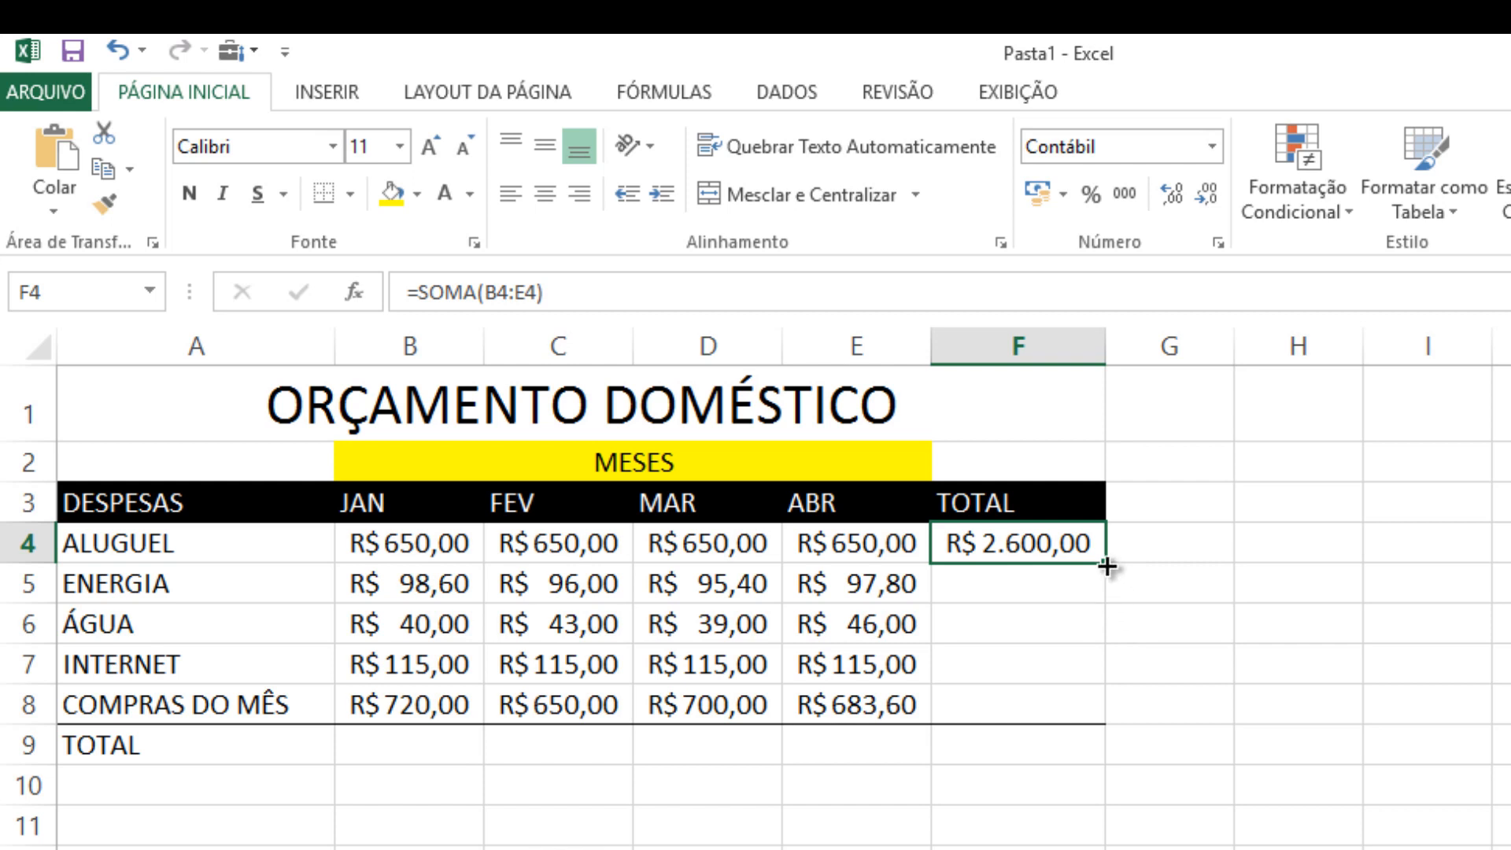
left_click_drag(1106, 581, 1097, 708)
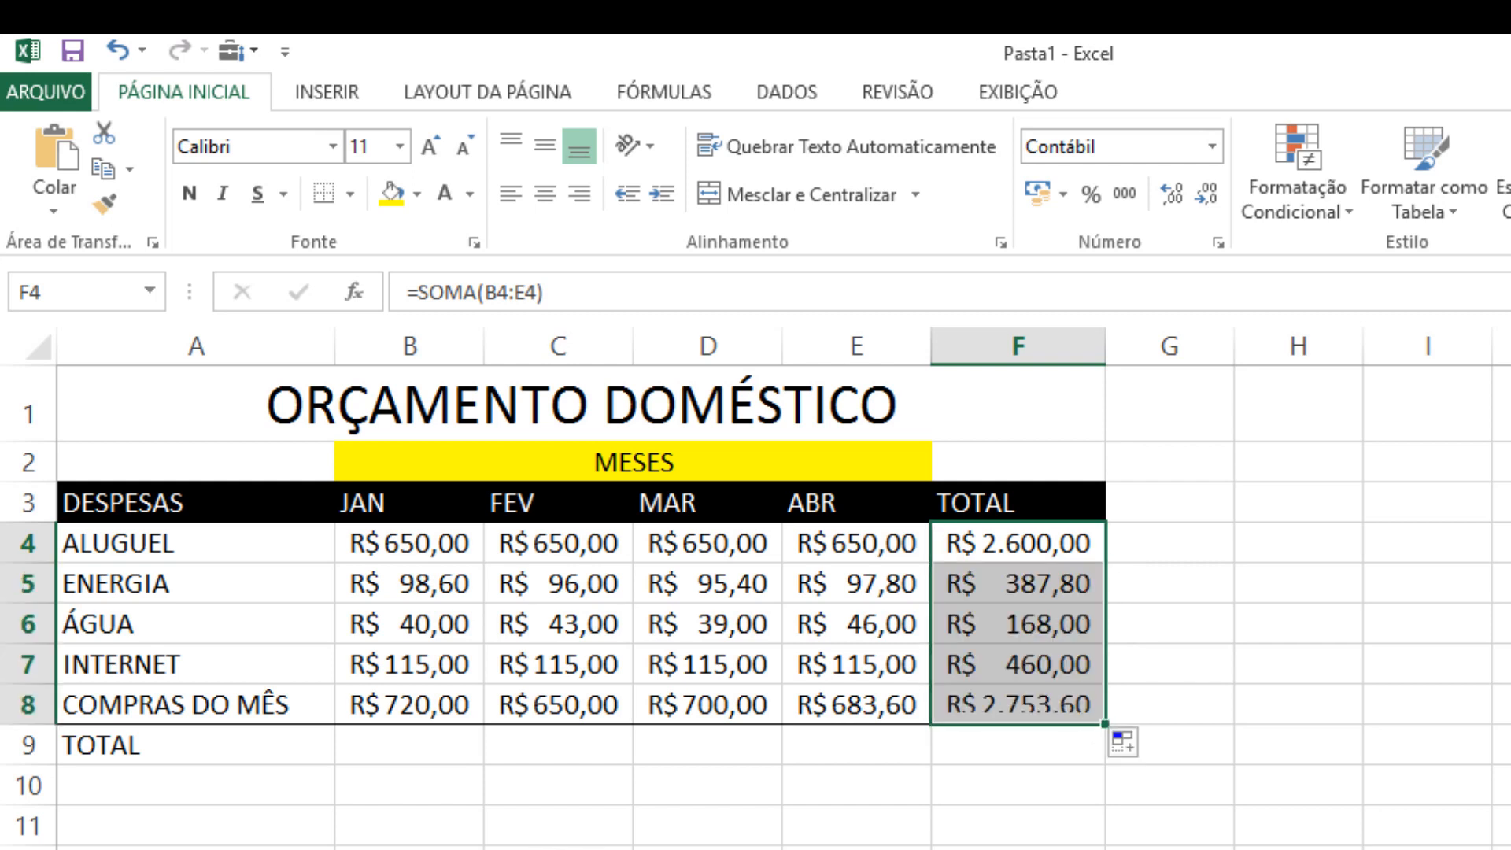
left_click(857, 844)
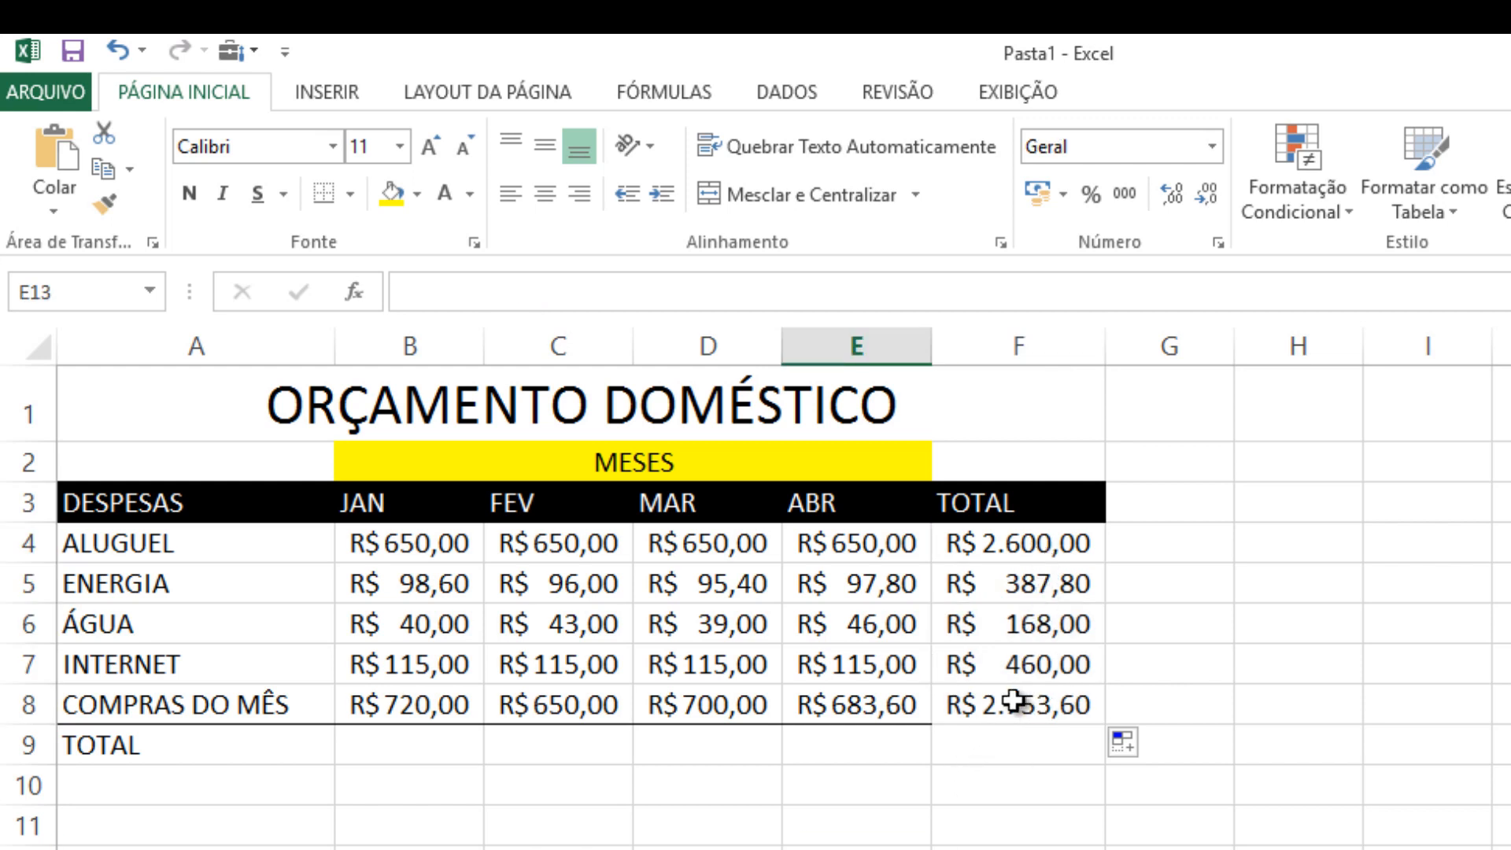
left_click(1027, 543)
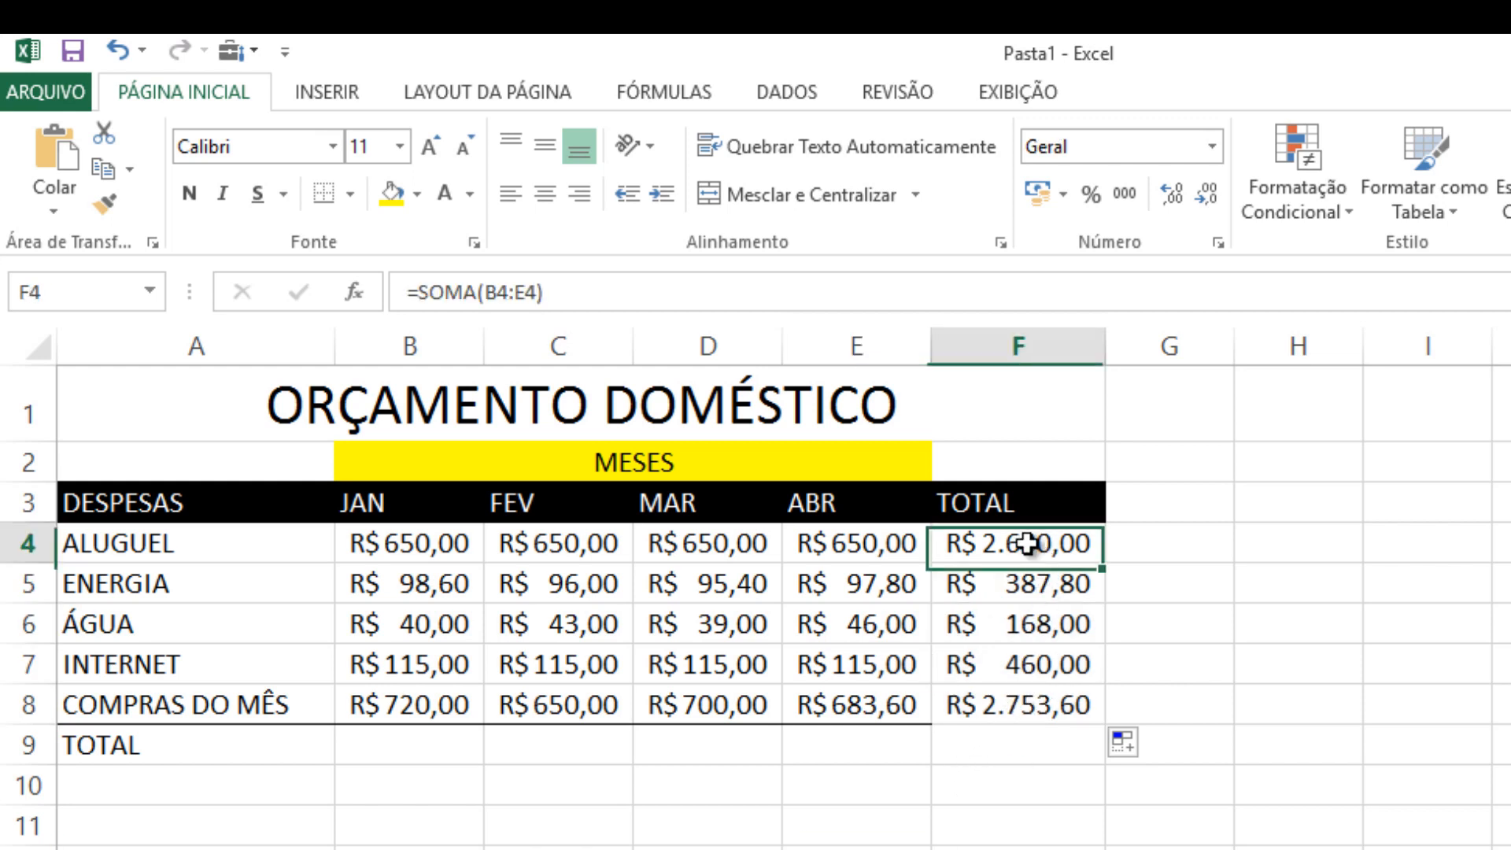
Examine the total formulas in F4 and F5 and the expense rows 5 to 8 that they refer to
left_click(1015, 587)
left_click(1043, 543)
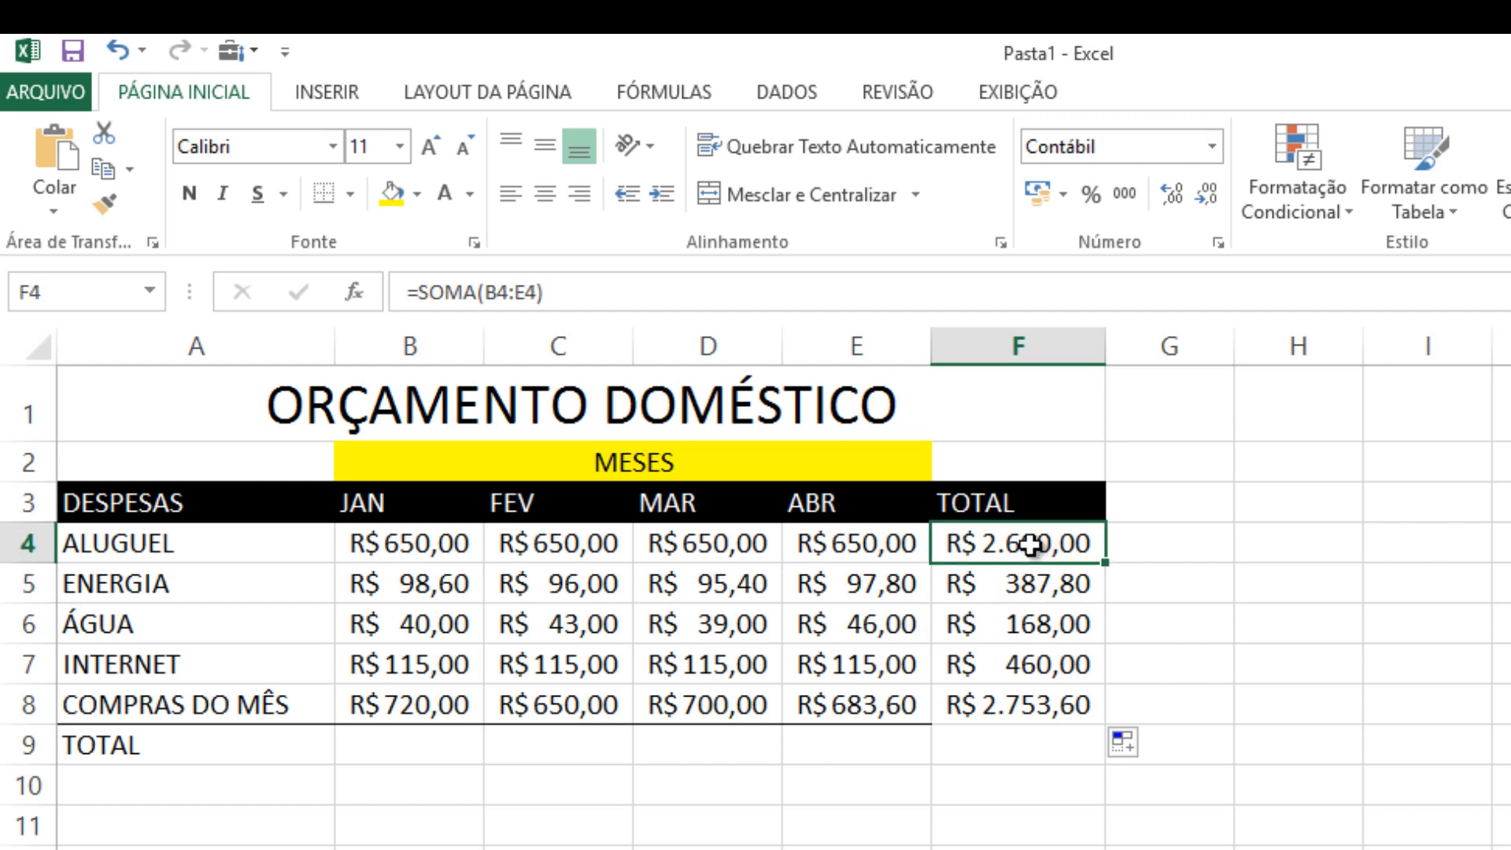
left_click(1035, 584)
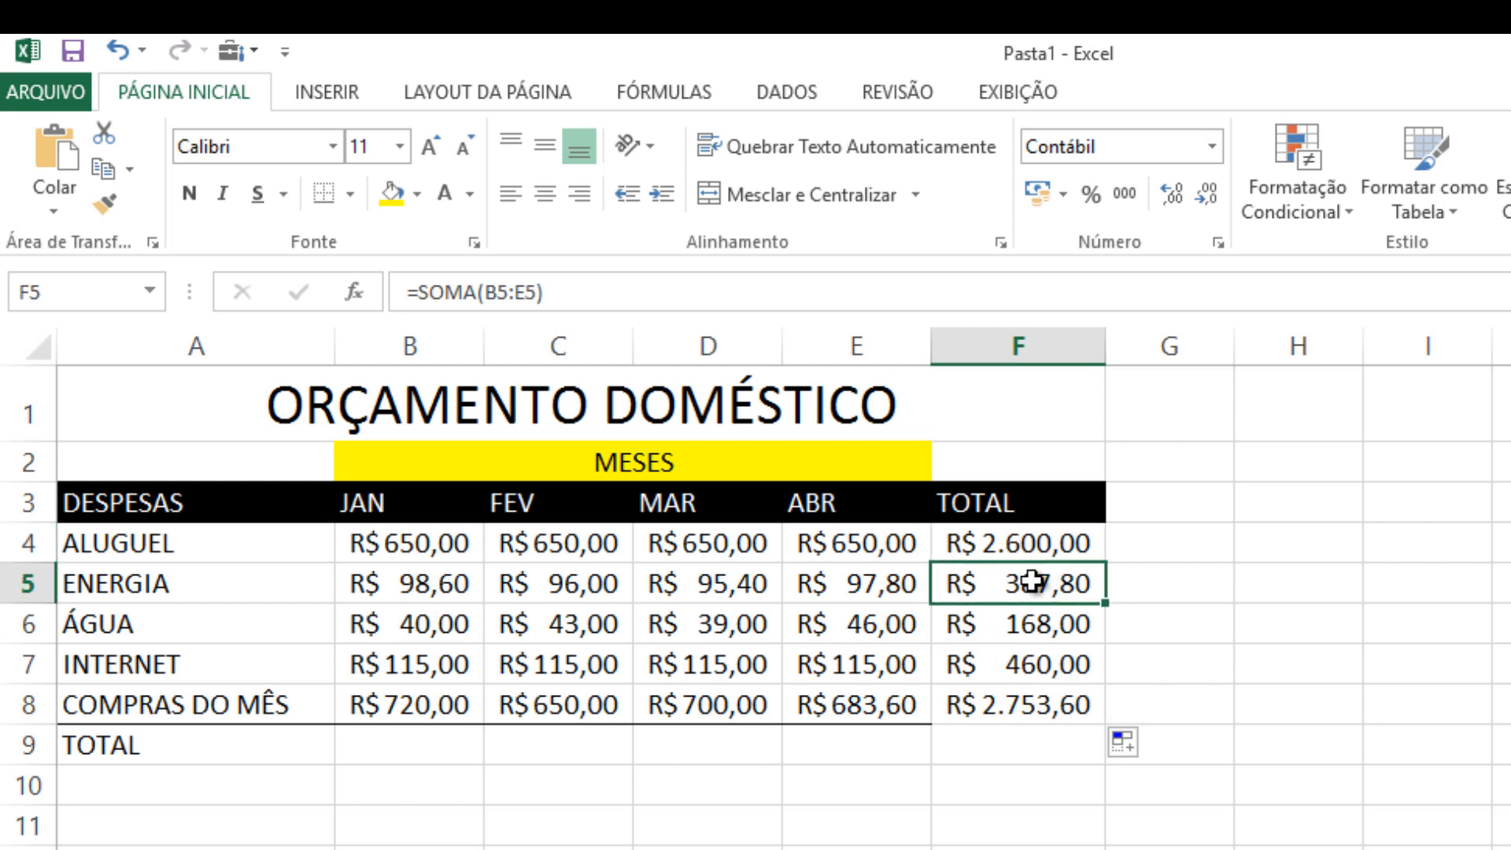
left_click_drag(428, 589, 1019, 582)
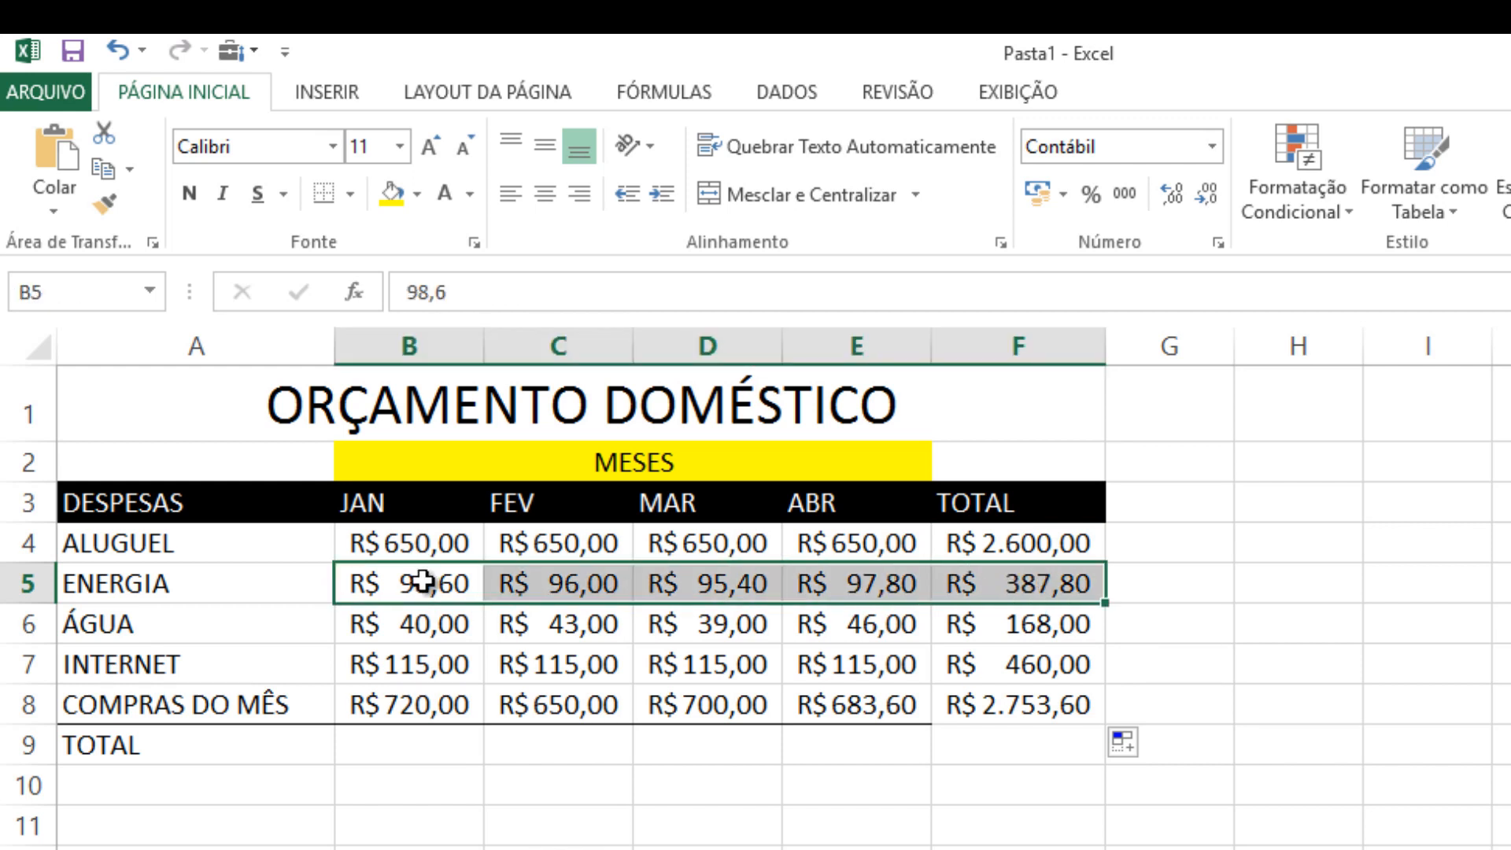
left_click(28, 625)
left_click(28, 665)
left_click(30, 704)
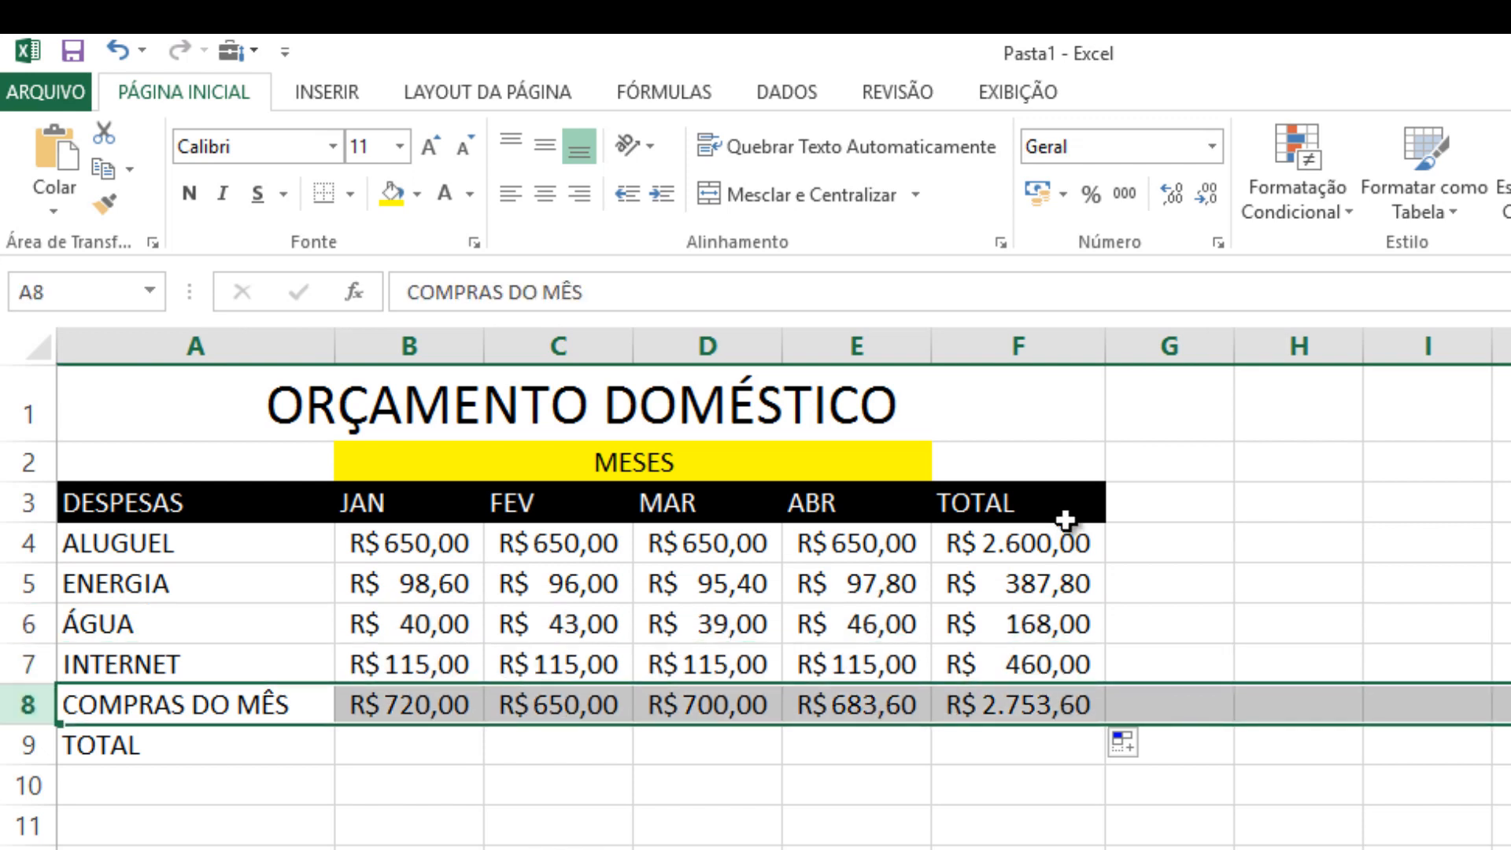
left_click(1052, 587)
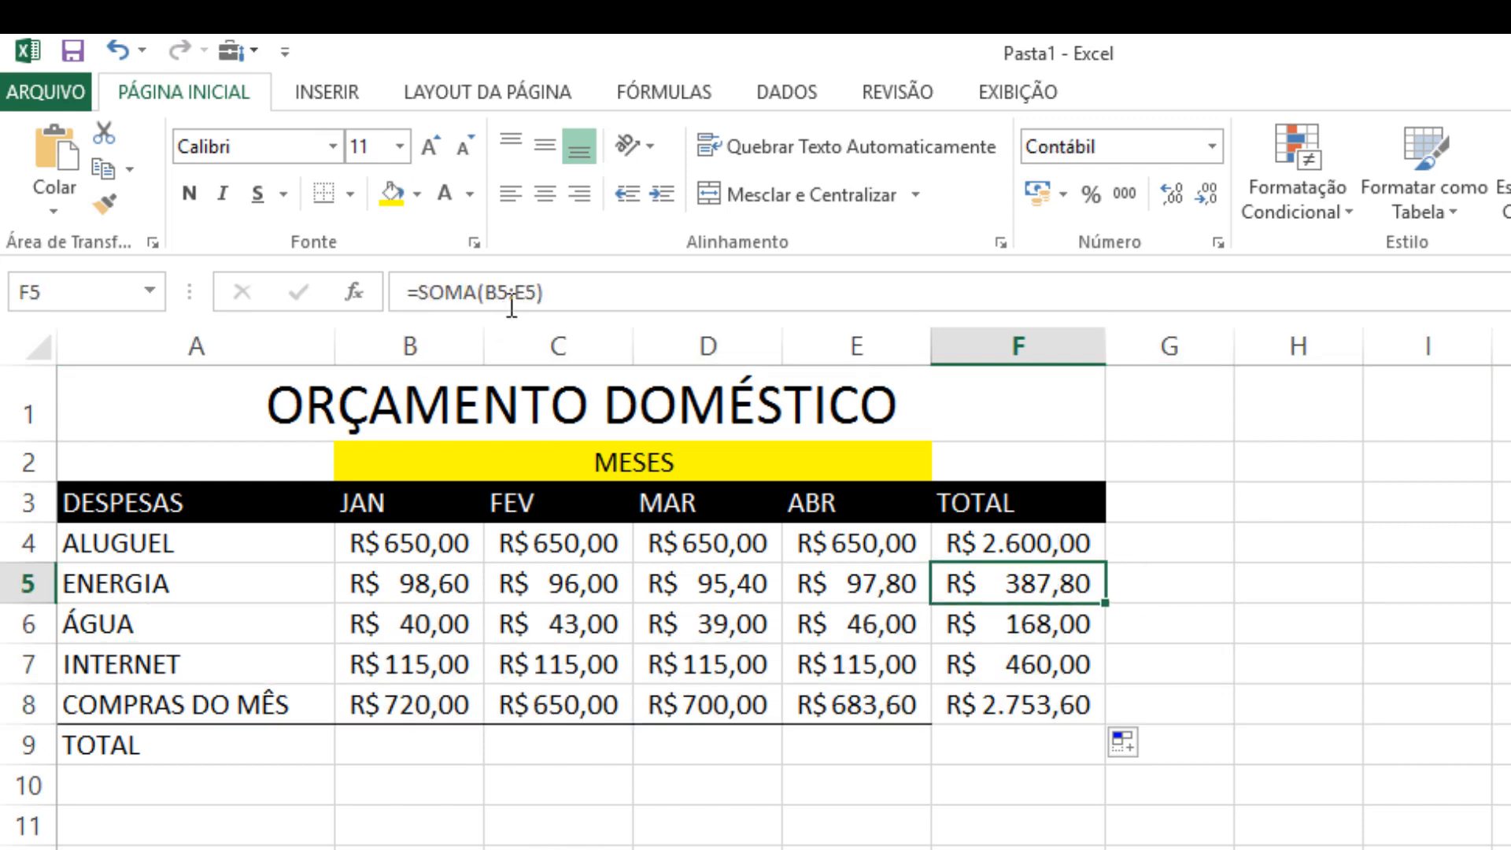
left_click(1049, 543)
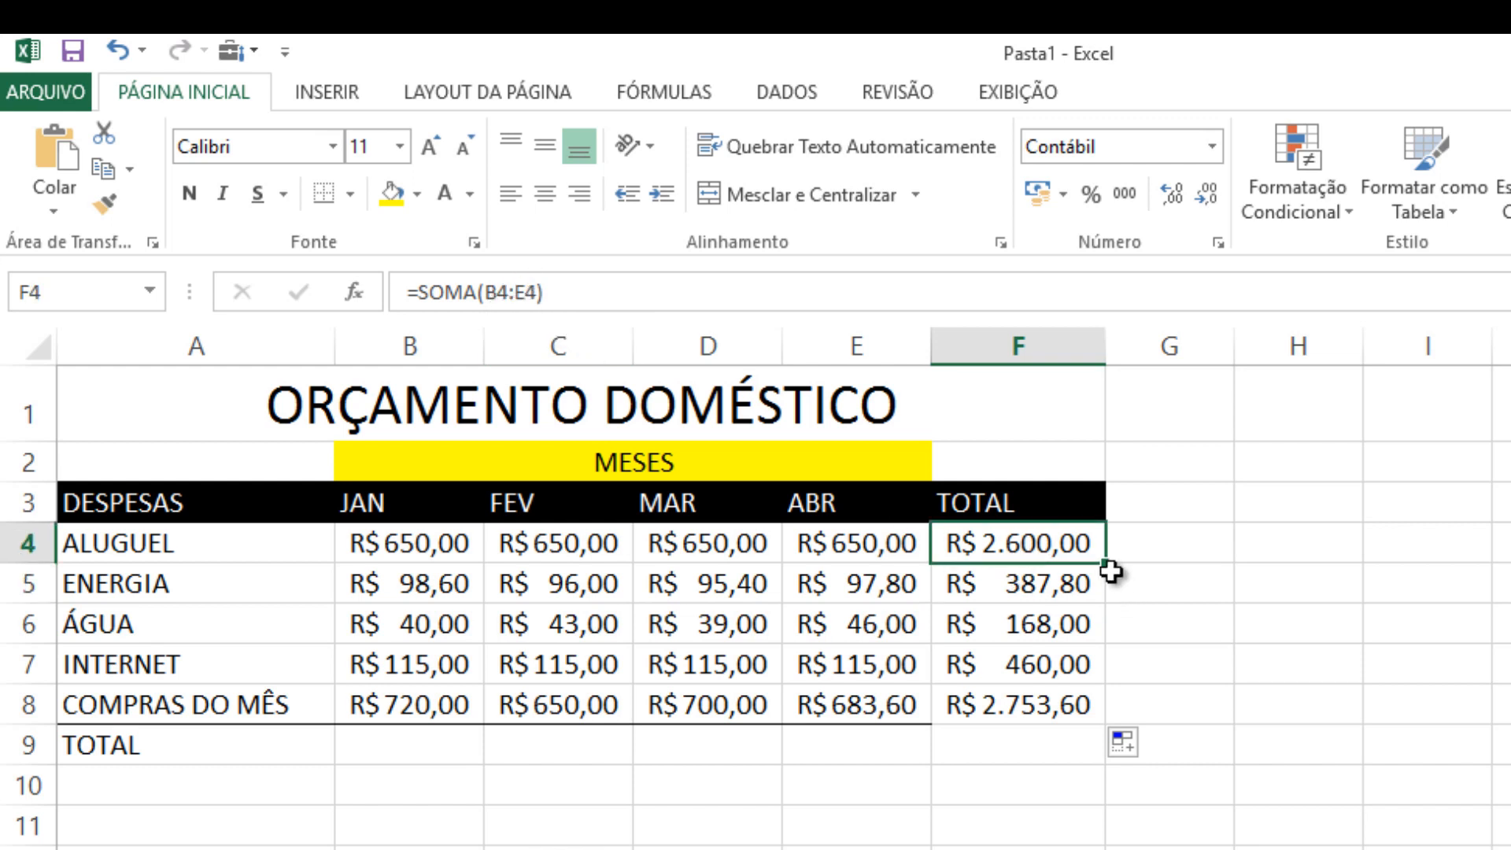
Refill the TOTAL column in stages, copying the formula from F4 to F5, F5 to F6, and F6 to F8
left_click_drag(1108, 568, 1107, 591)
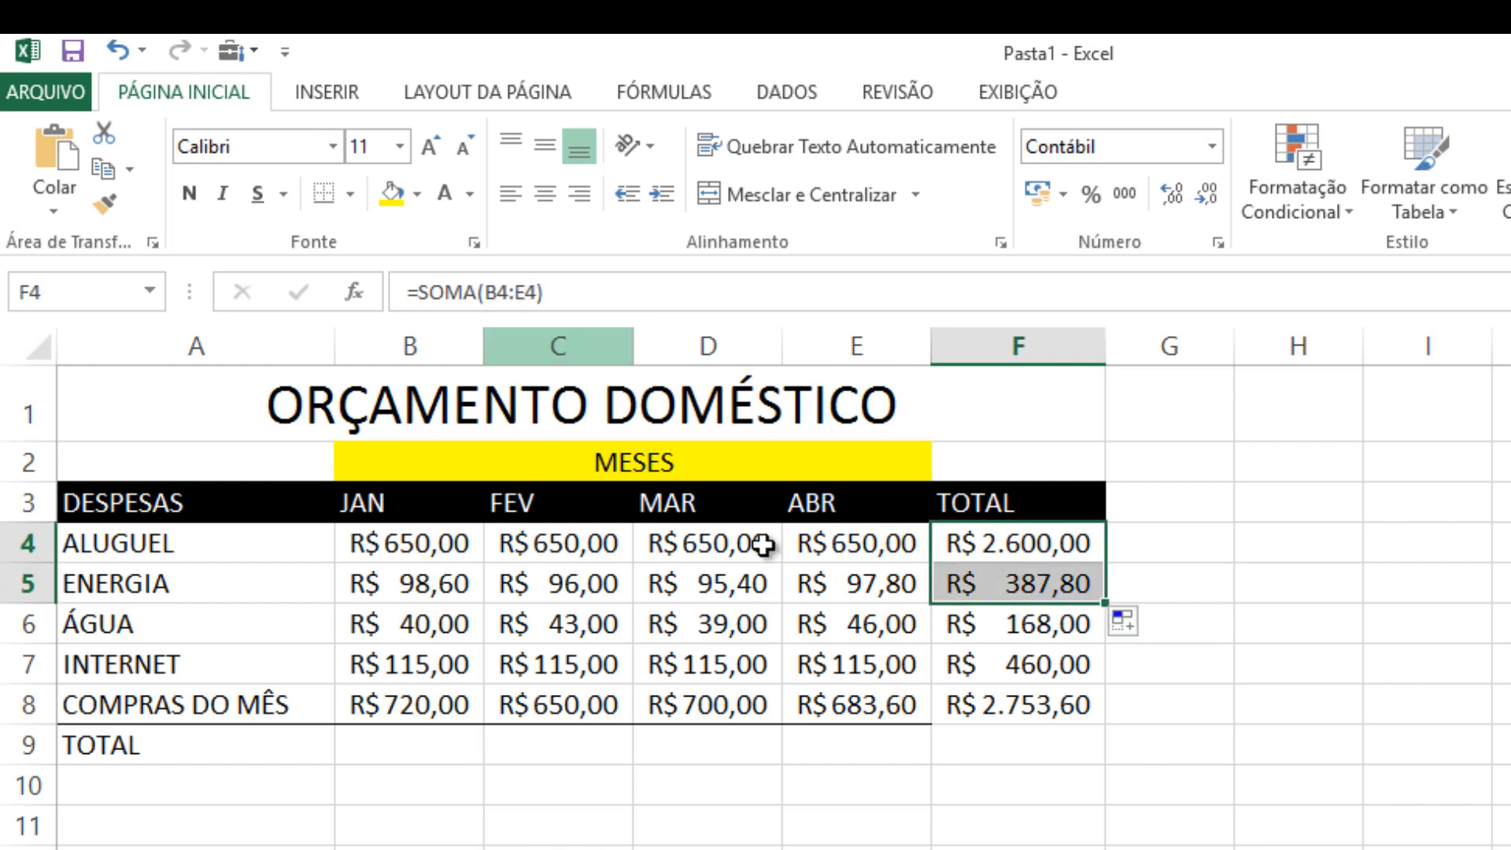
left_click(1005, 581)
left_click_drag(1110, 603, 1107, 642)
left_click(1054, 620)
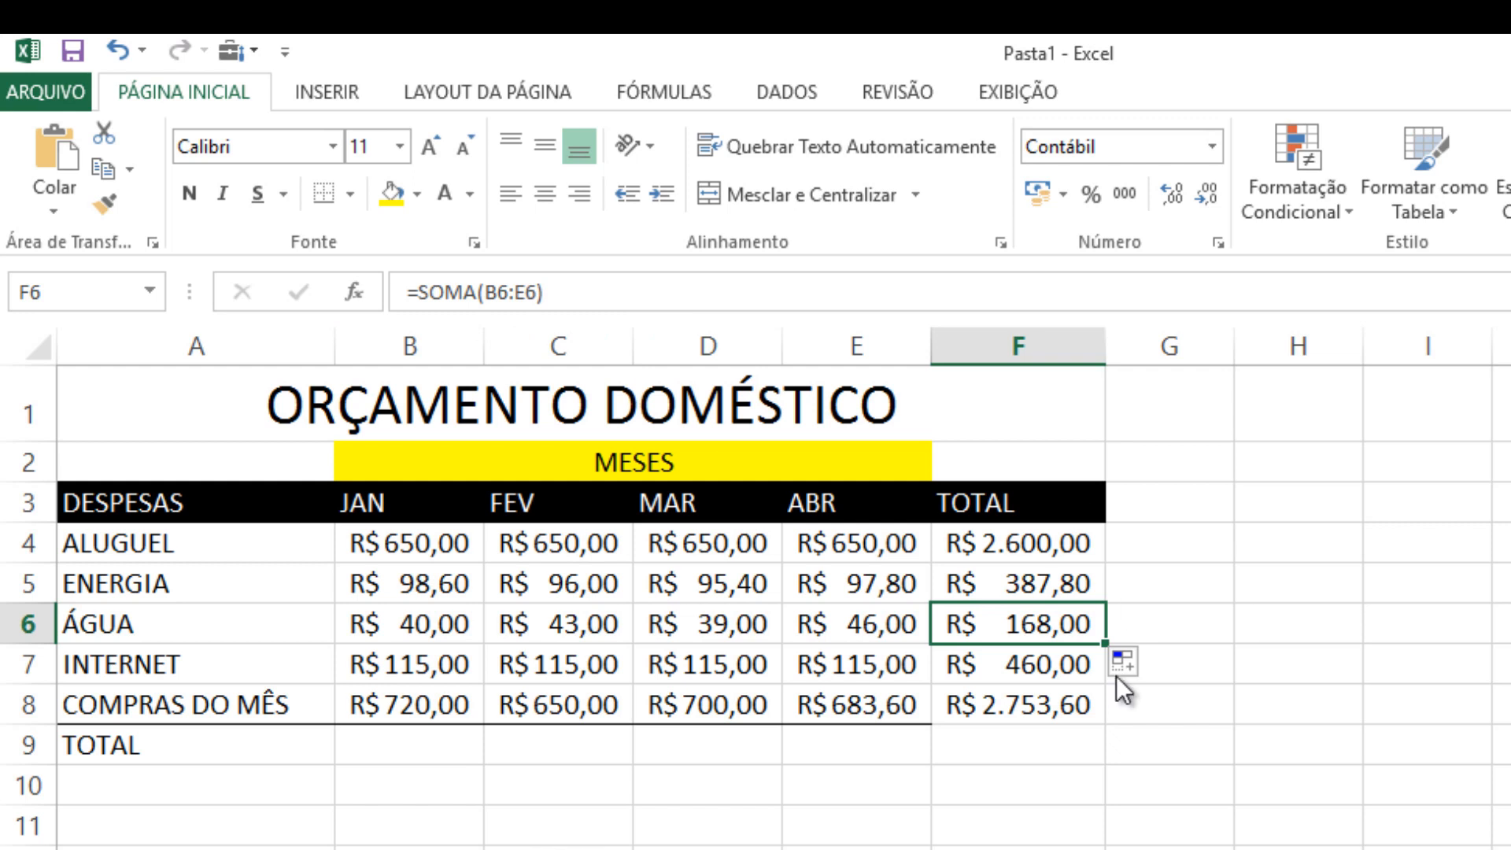
left_click_drag(1109, 669, 983, 696)
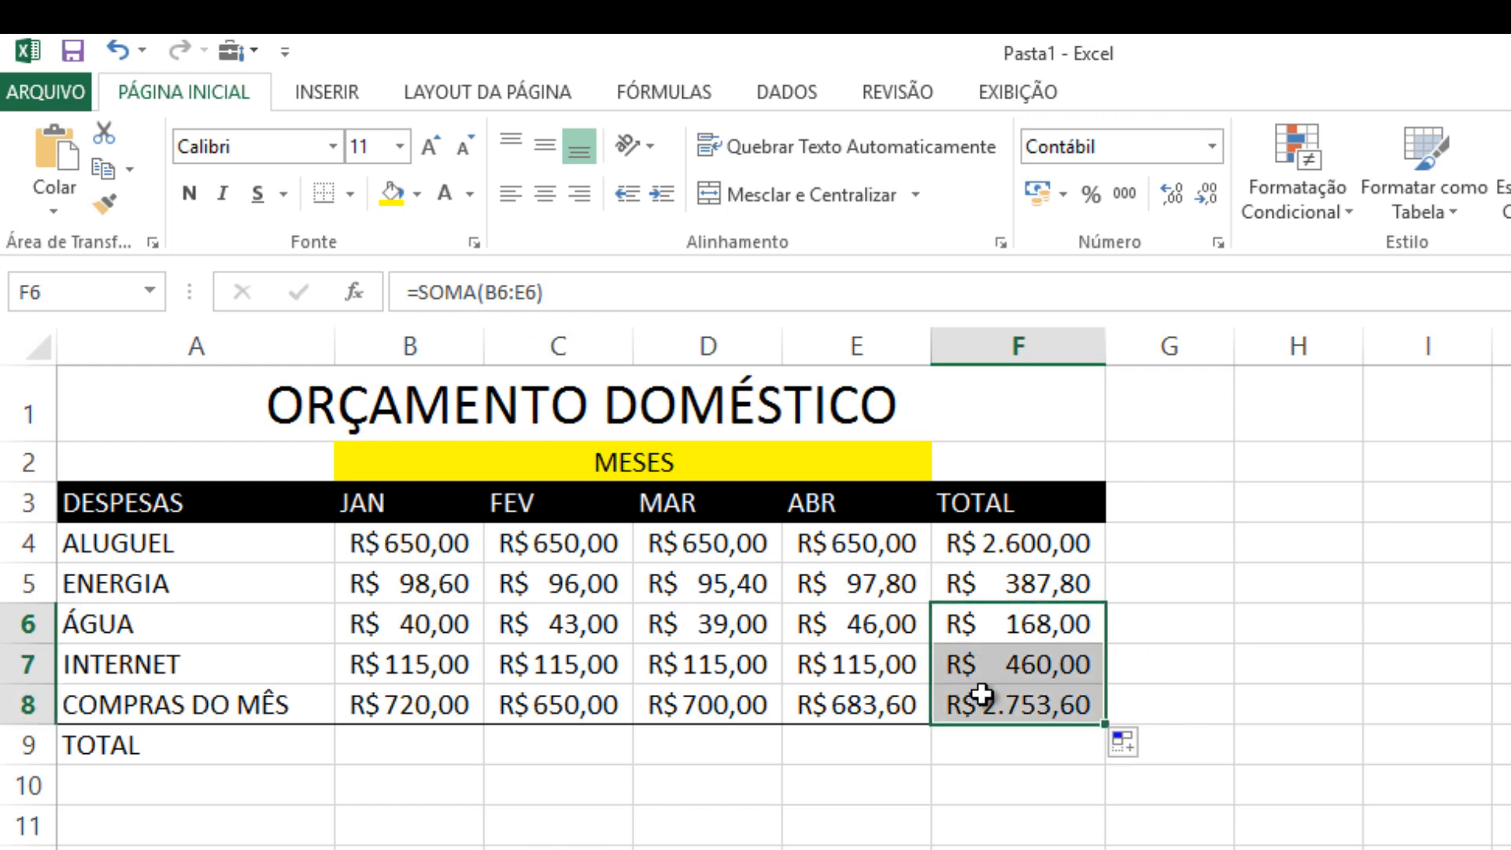
left_click(1193, 671)
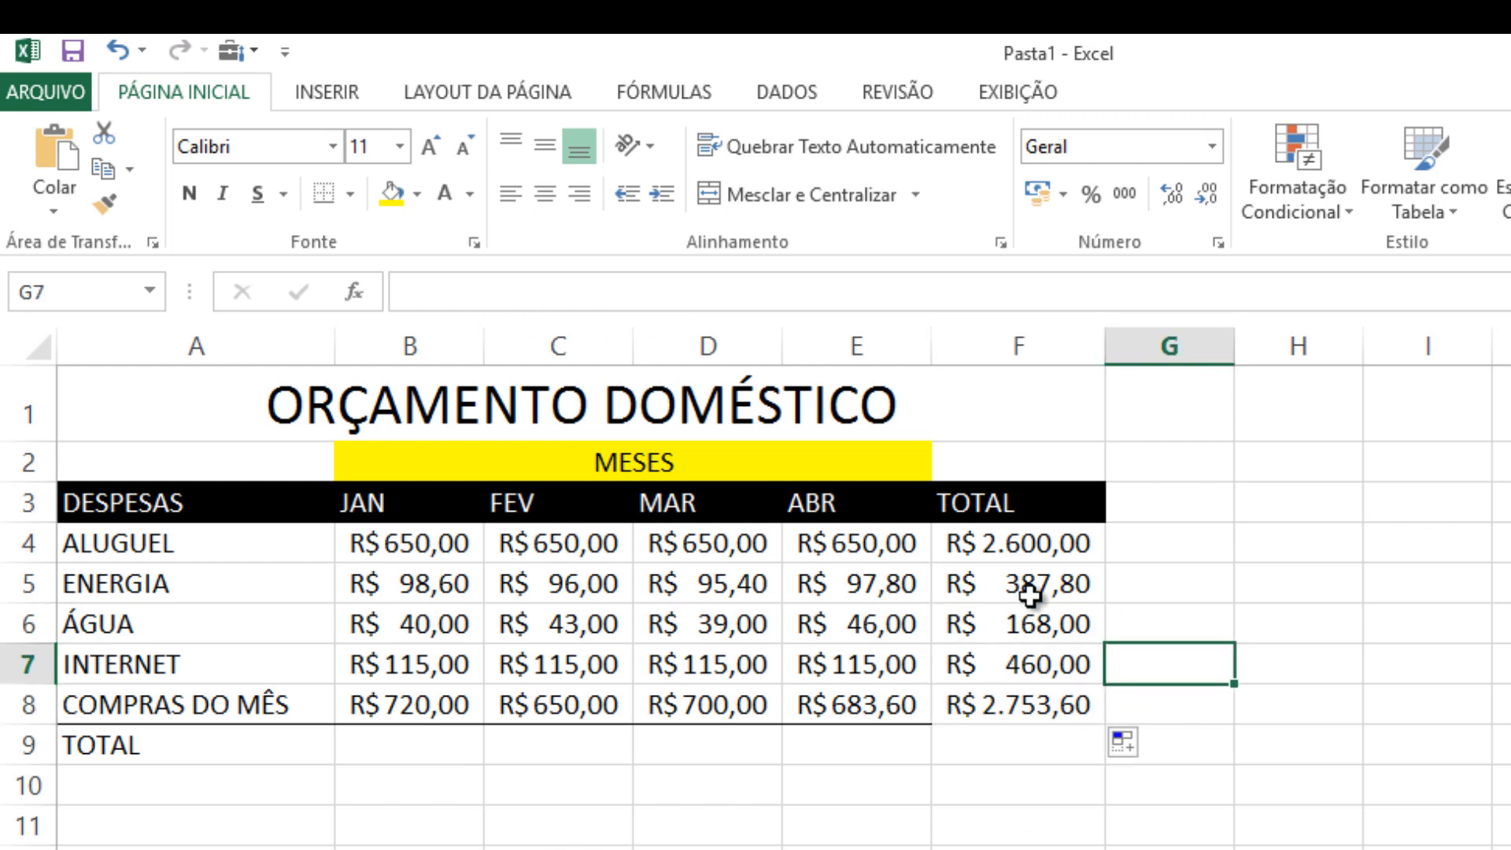
Clear the totals in F5:F8, leaving only the ALUGUEL total in the column
left_click_drag(1023, 583, 1023, 716)
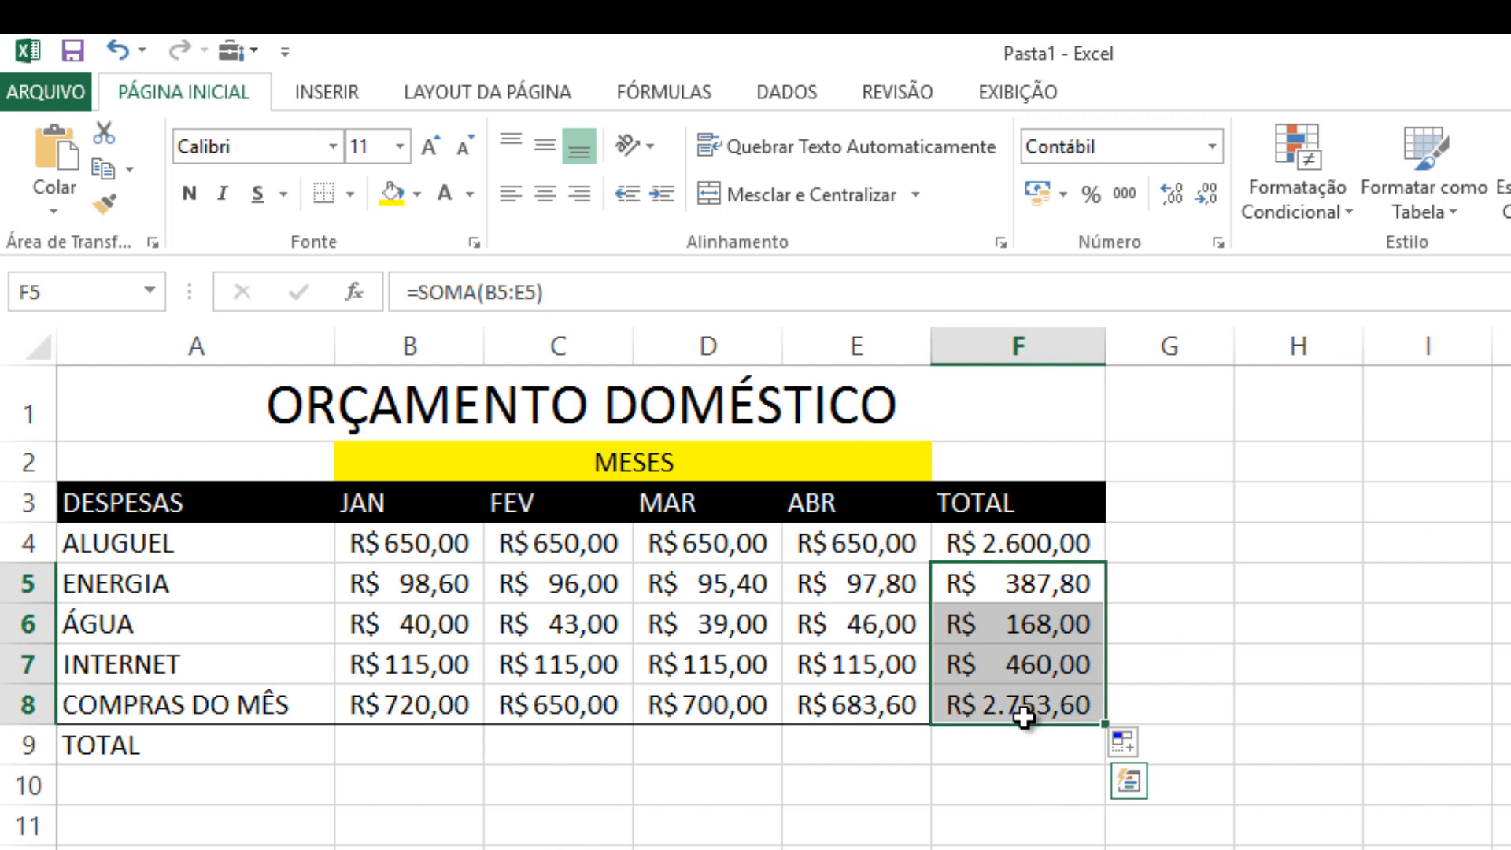
key("Delete")
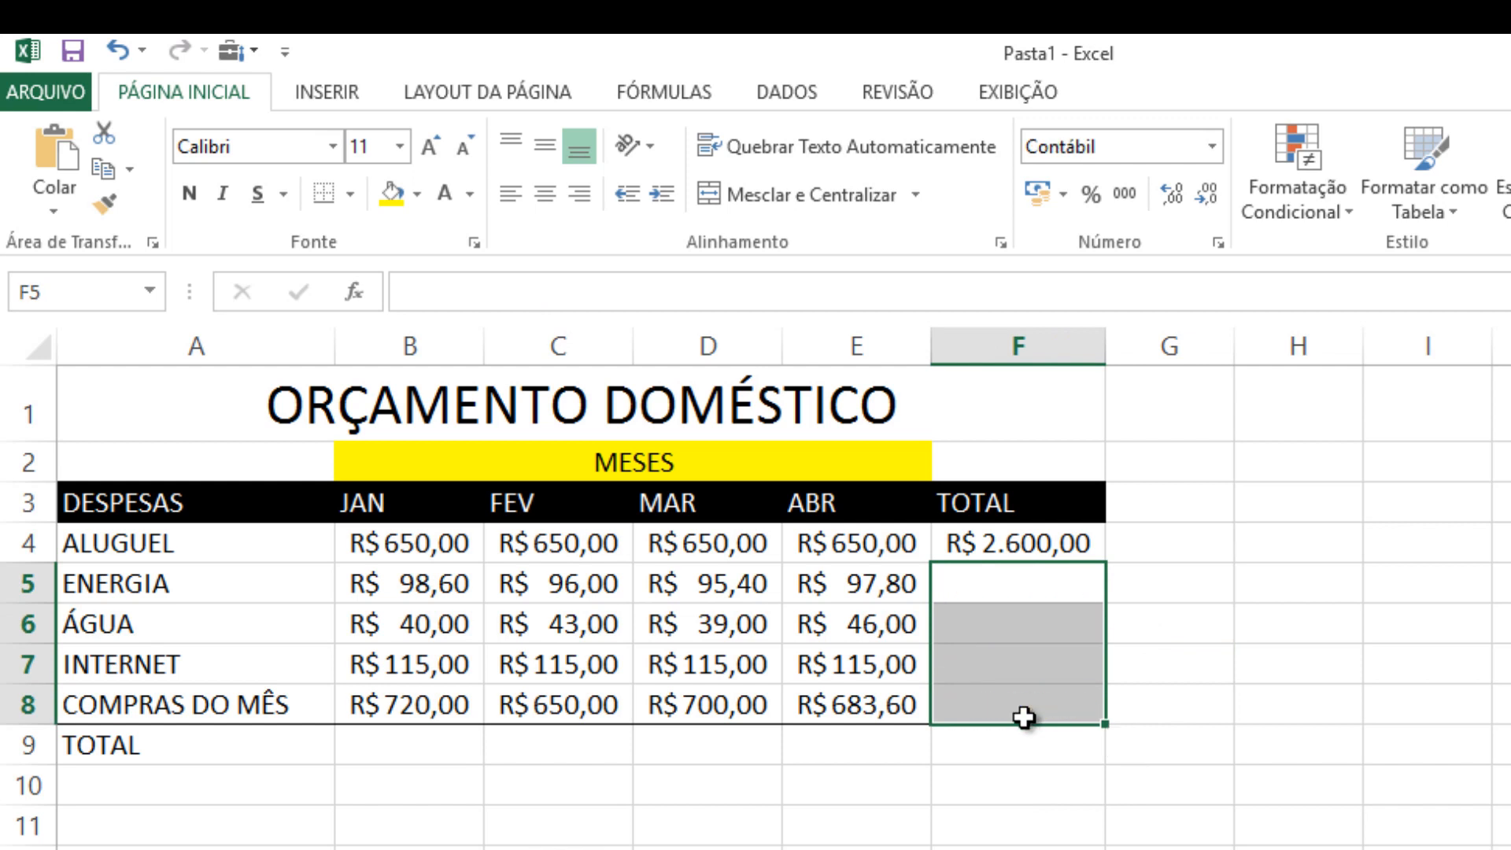
left_click(1256, 736)
Fill the ALUGUEL total formula from F4 down through F8 using the Fill Down command
left_click(984, 551)
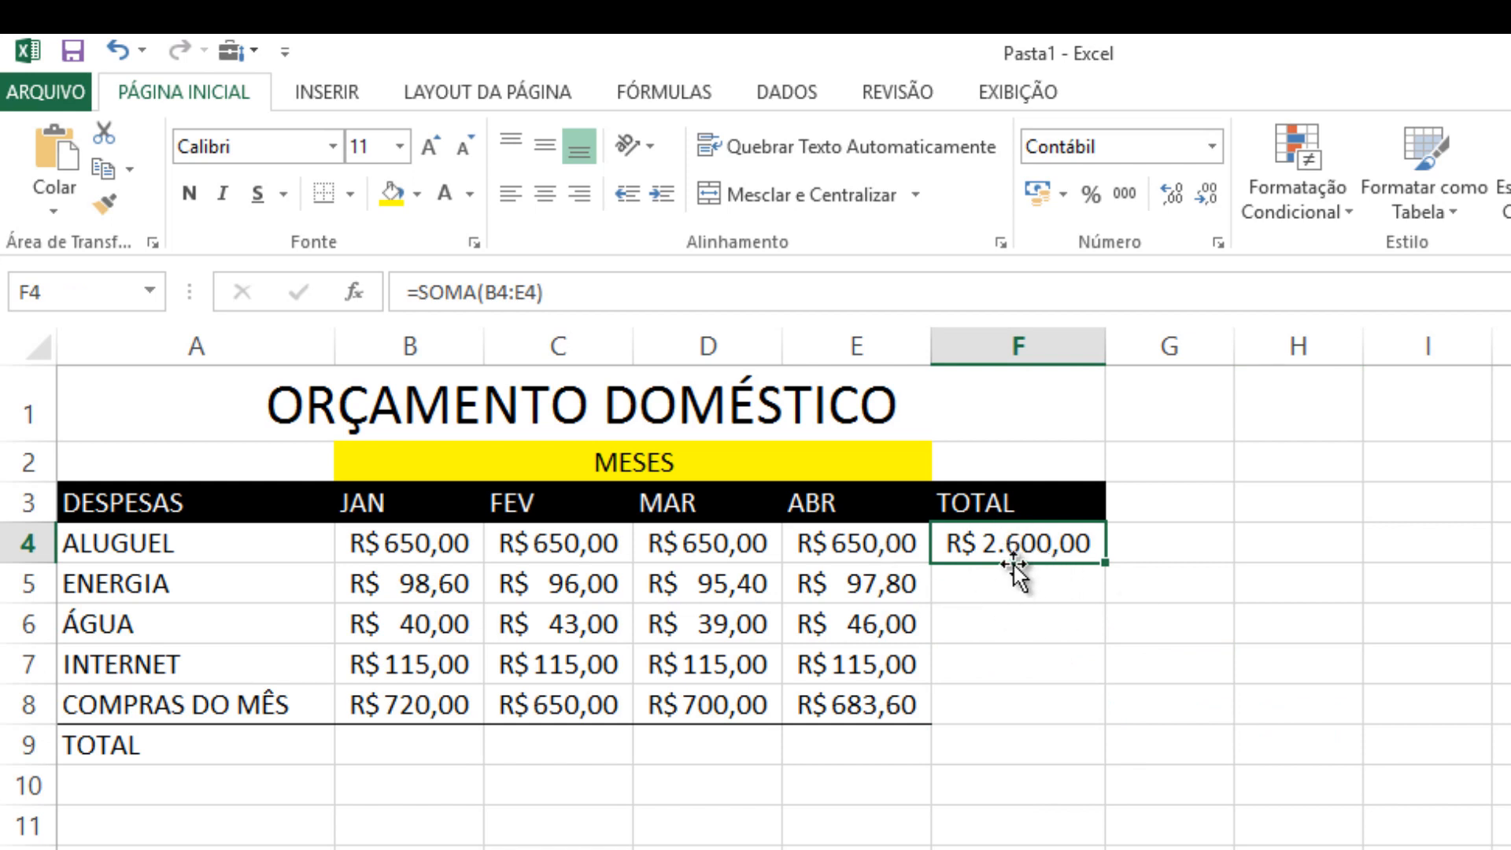
left_click_drag(1002, 535, 988, 711)
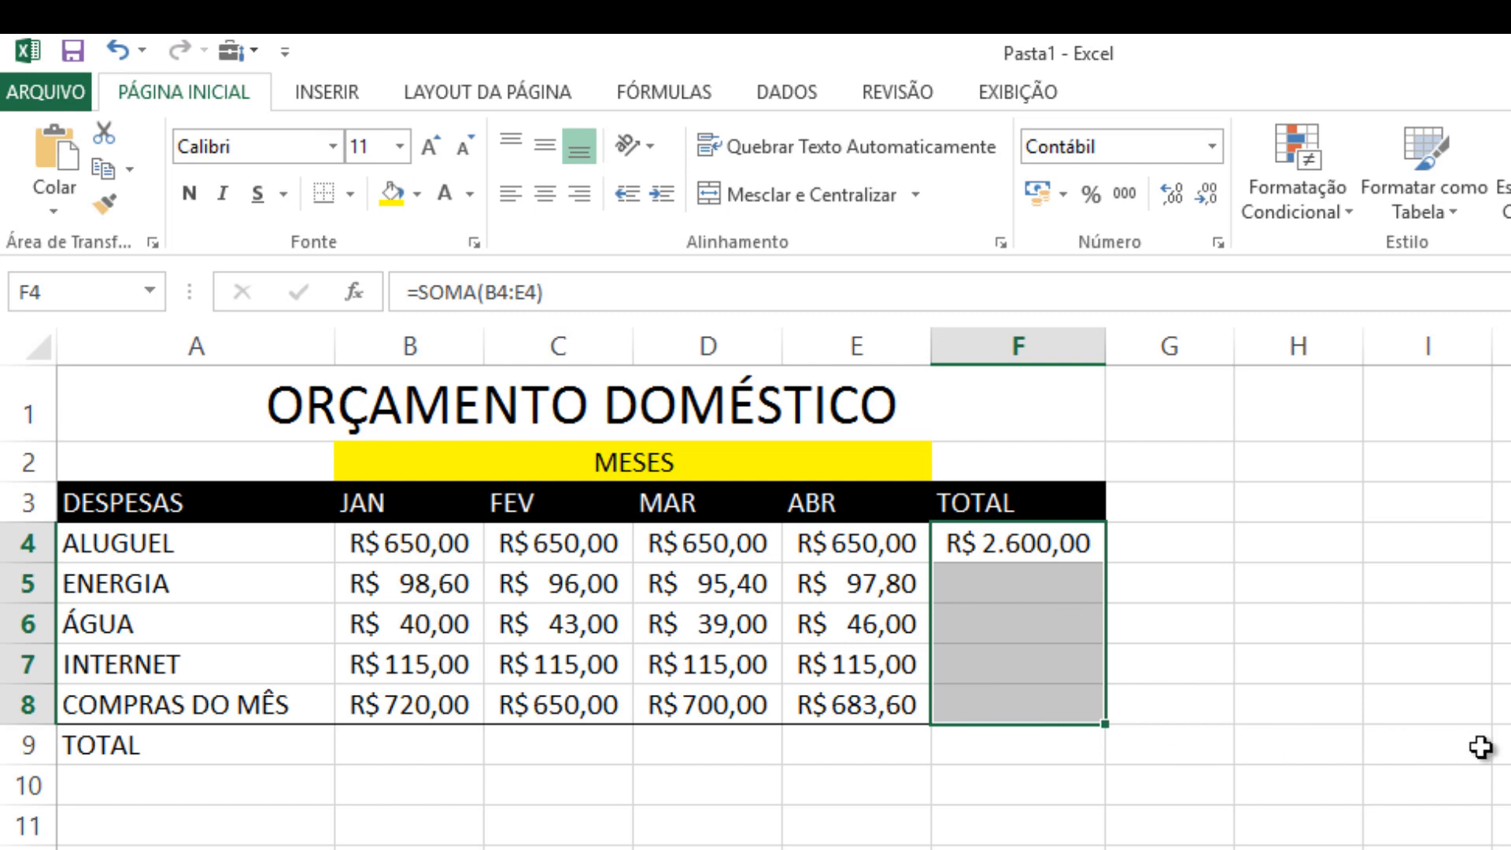
key("ctrl+d")
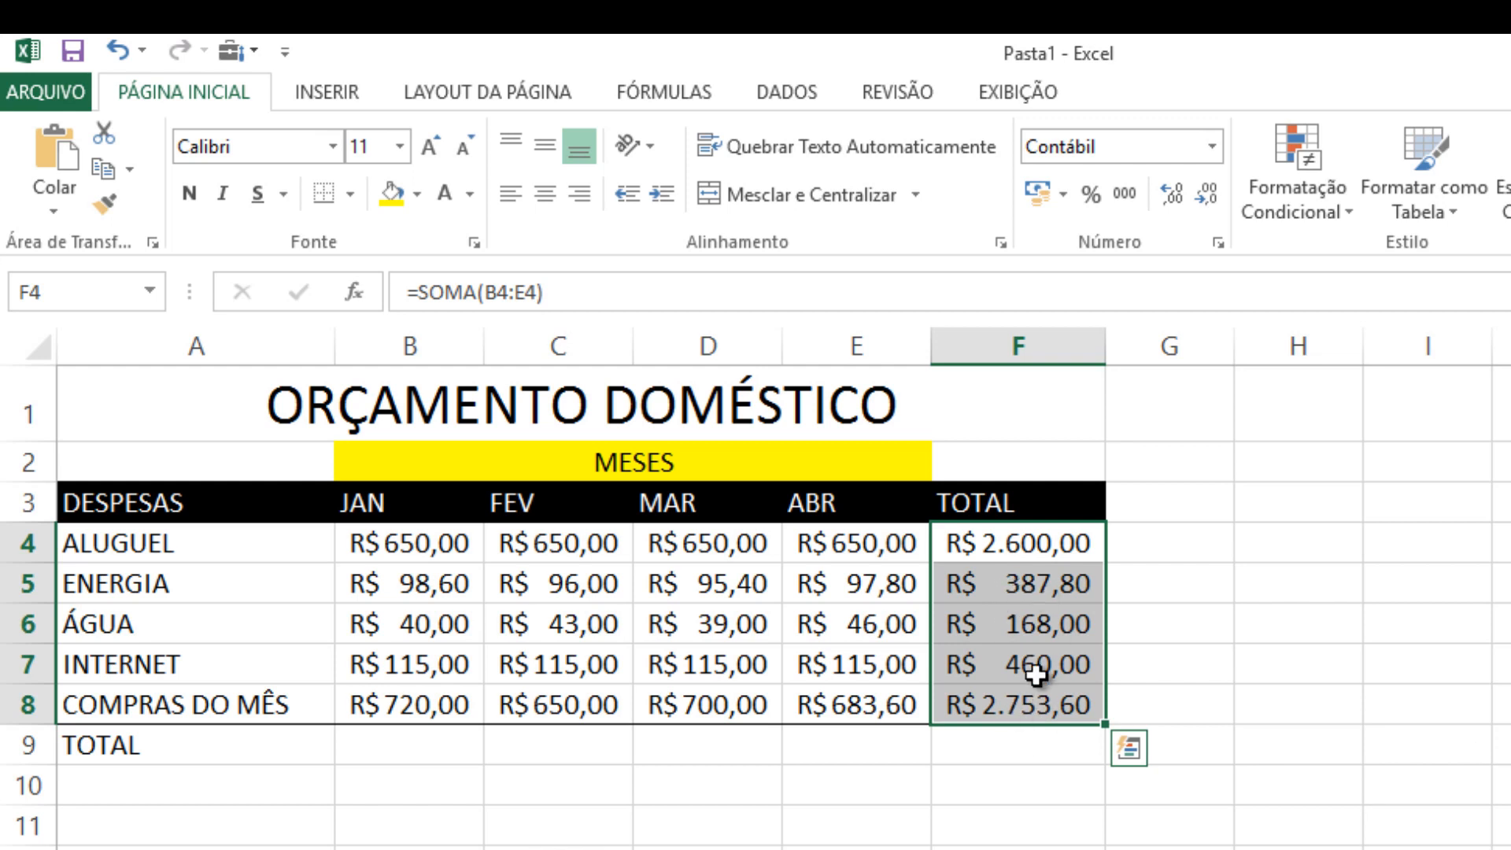
left_click(1165, 584)
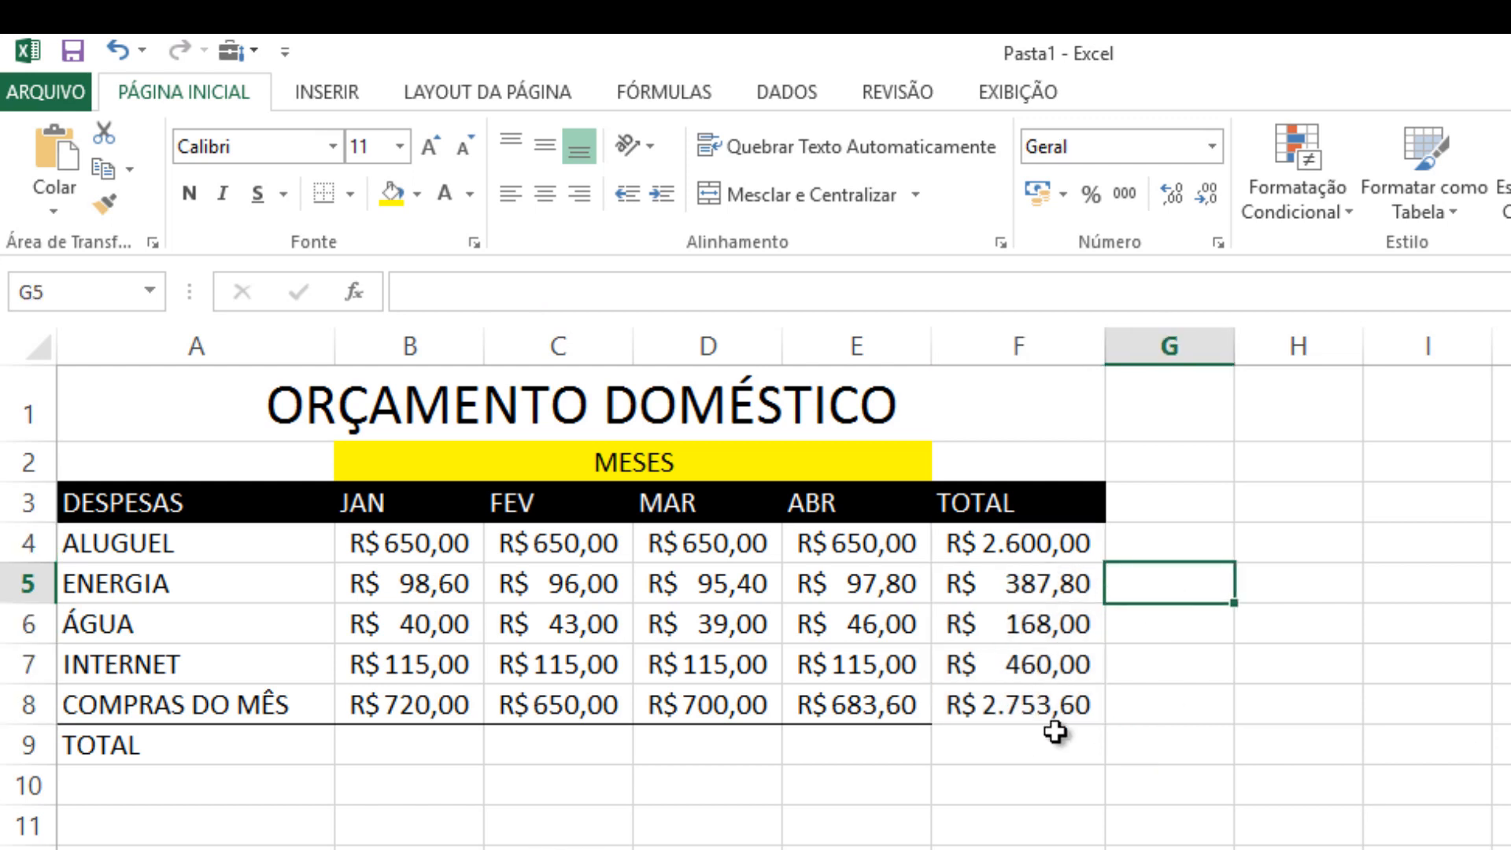
Review the totals in F4:F8, the monthly TOTAL cells B9:E9 and the January expenses in B4:B8
left_click_drag(1057, 595, 1042, 706)
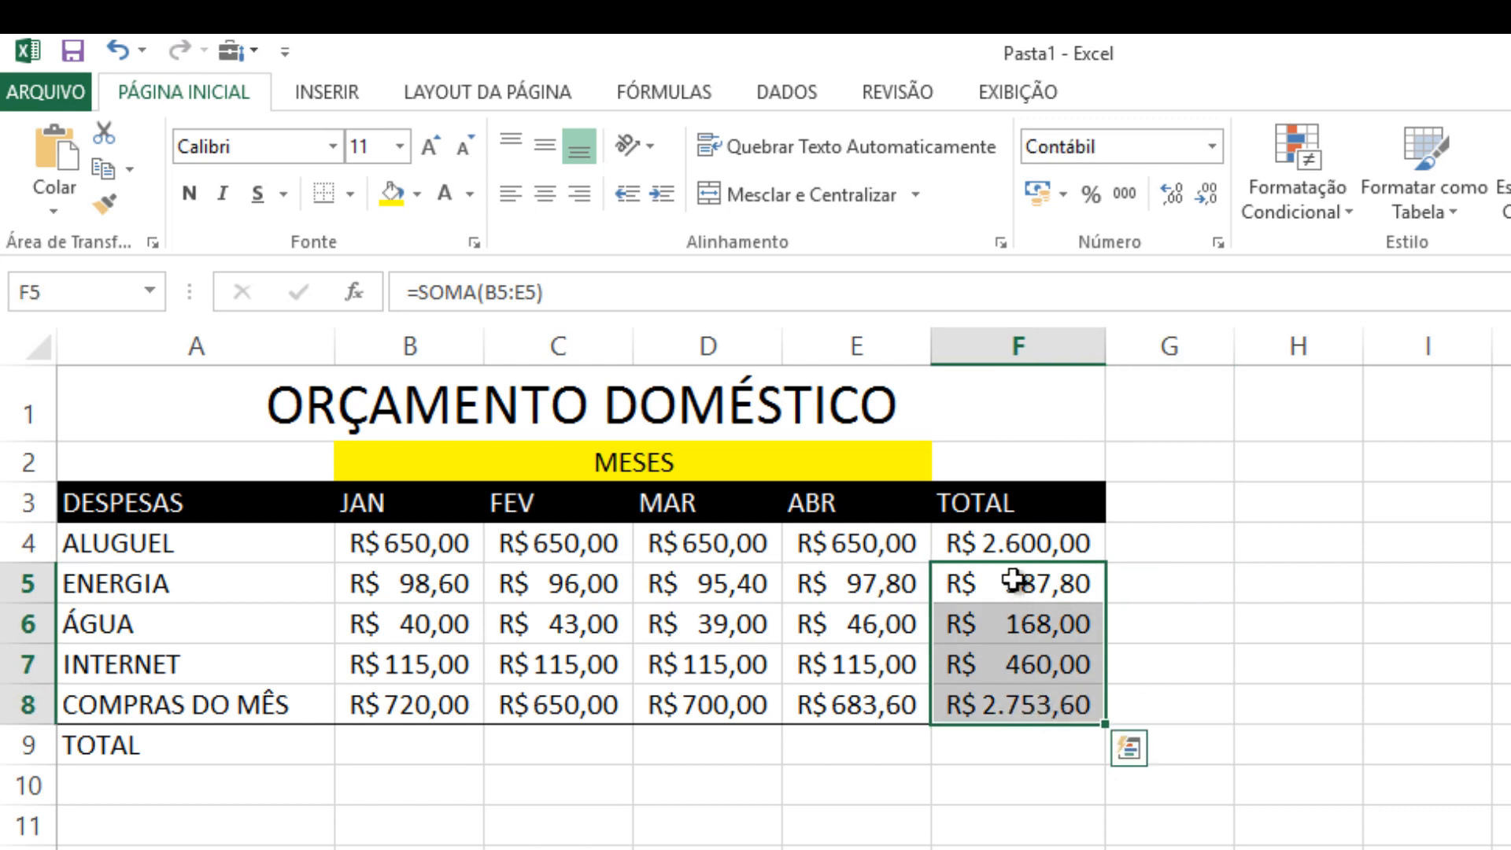
left_click(980, 539)
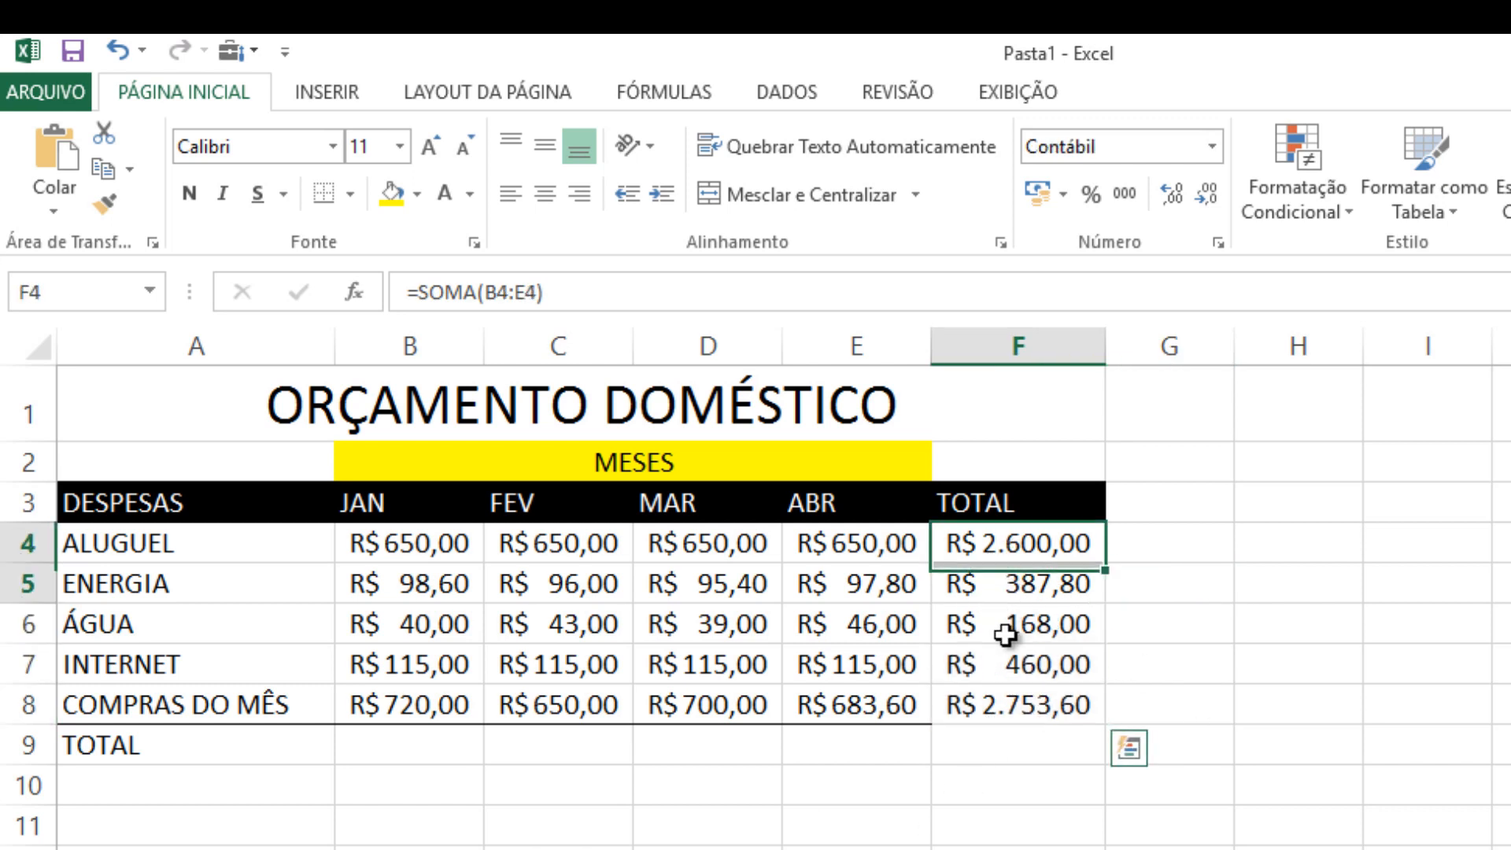
left_click_drag(1006, 606, 1005, 708)
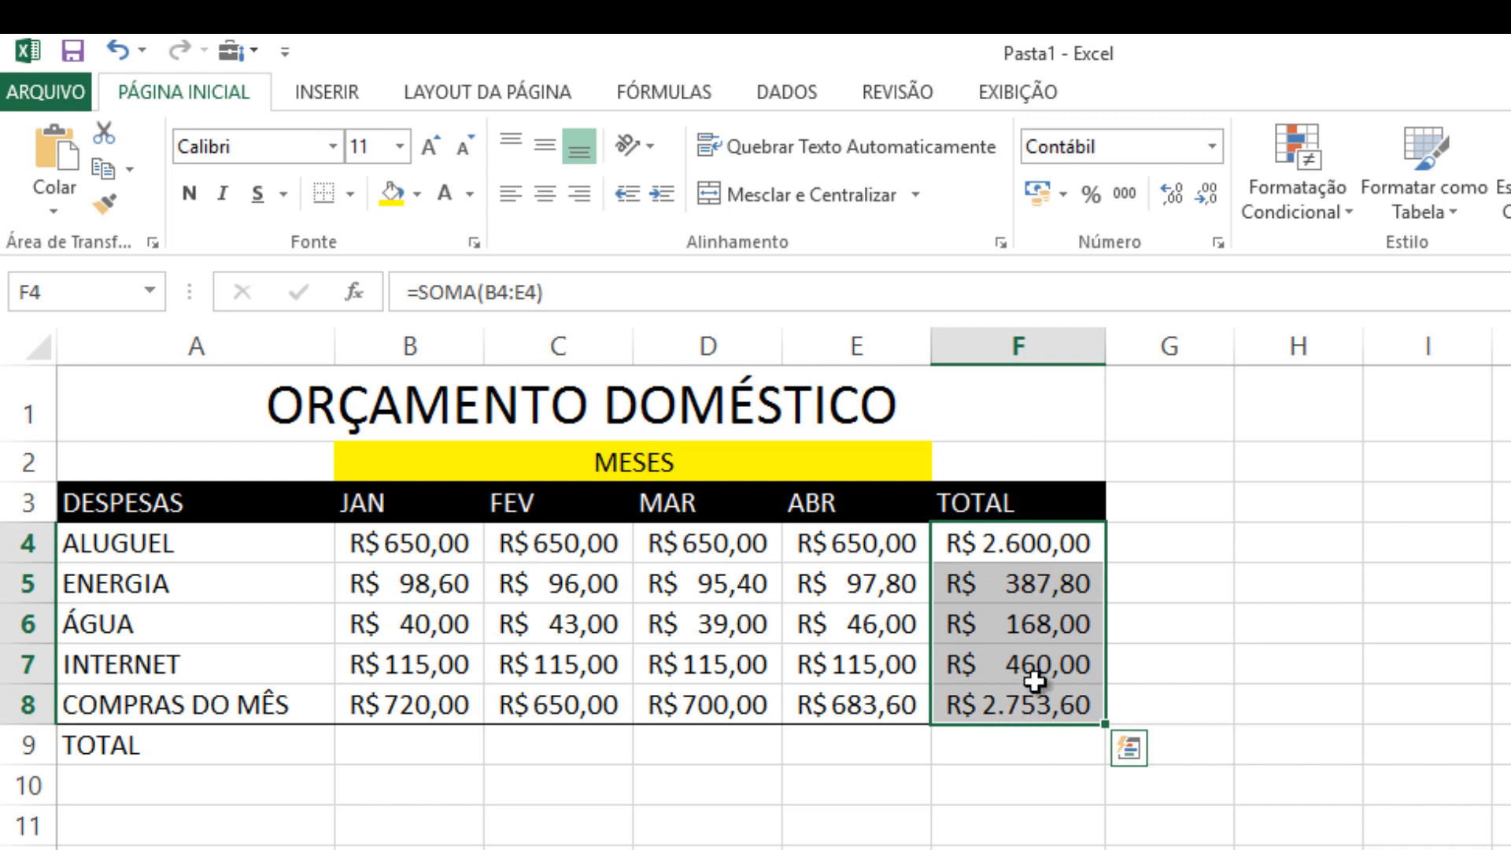
left_click(1211, 593)
left_click_drag(446, 755, 888, 754)
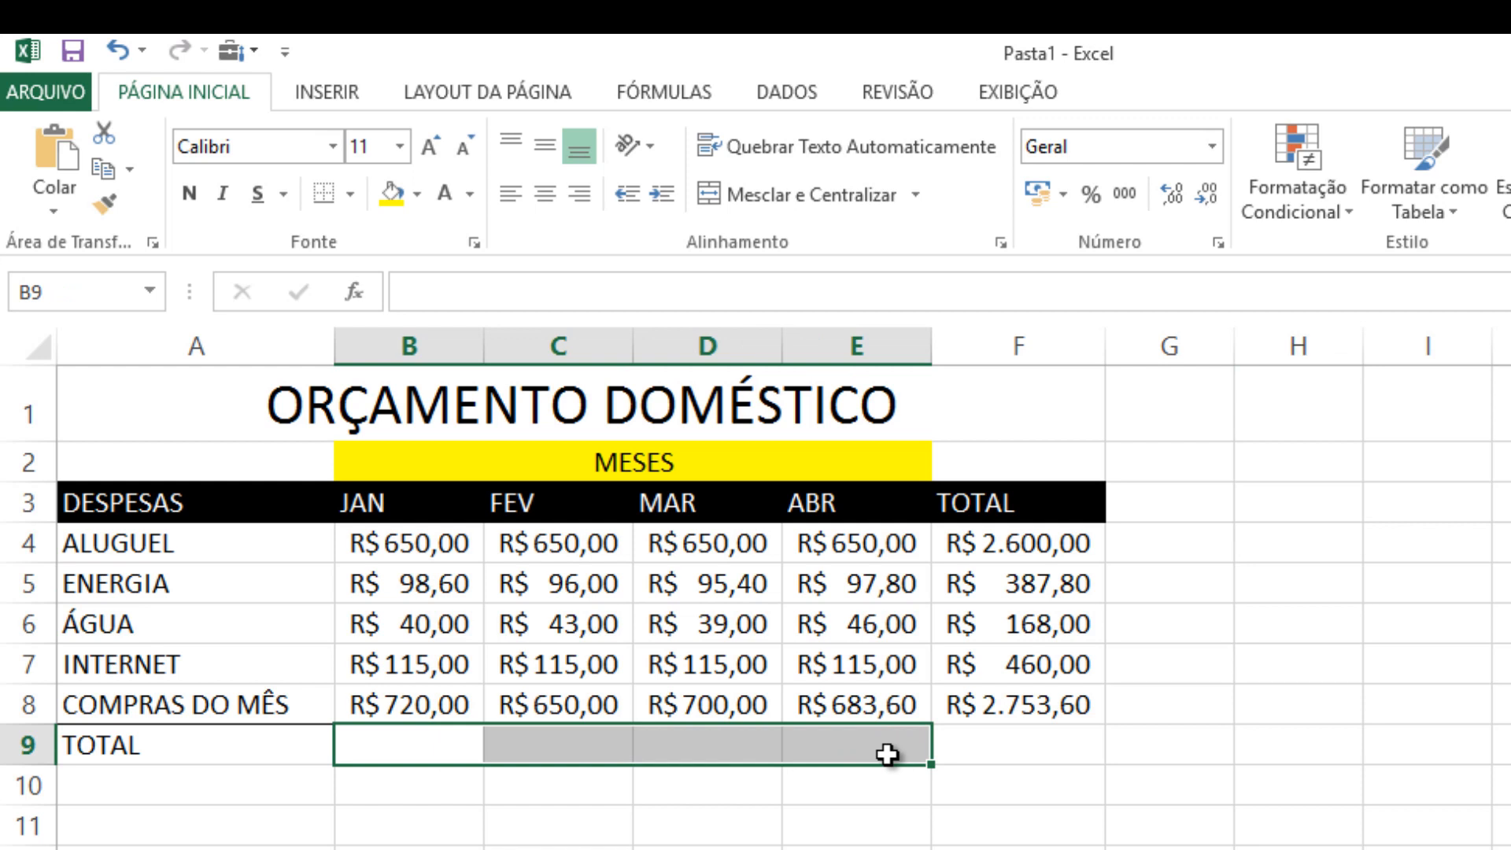
left_click(558, 849)
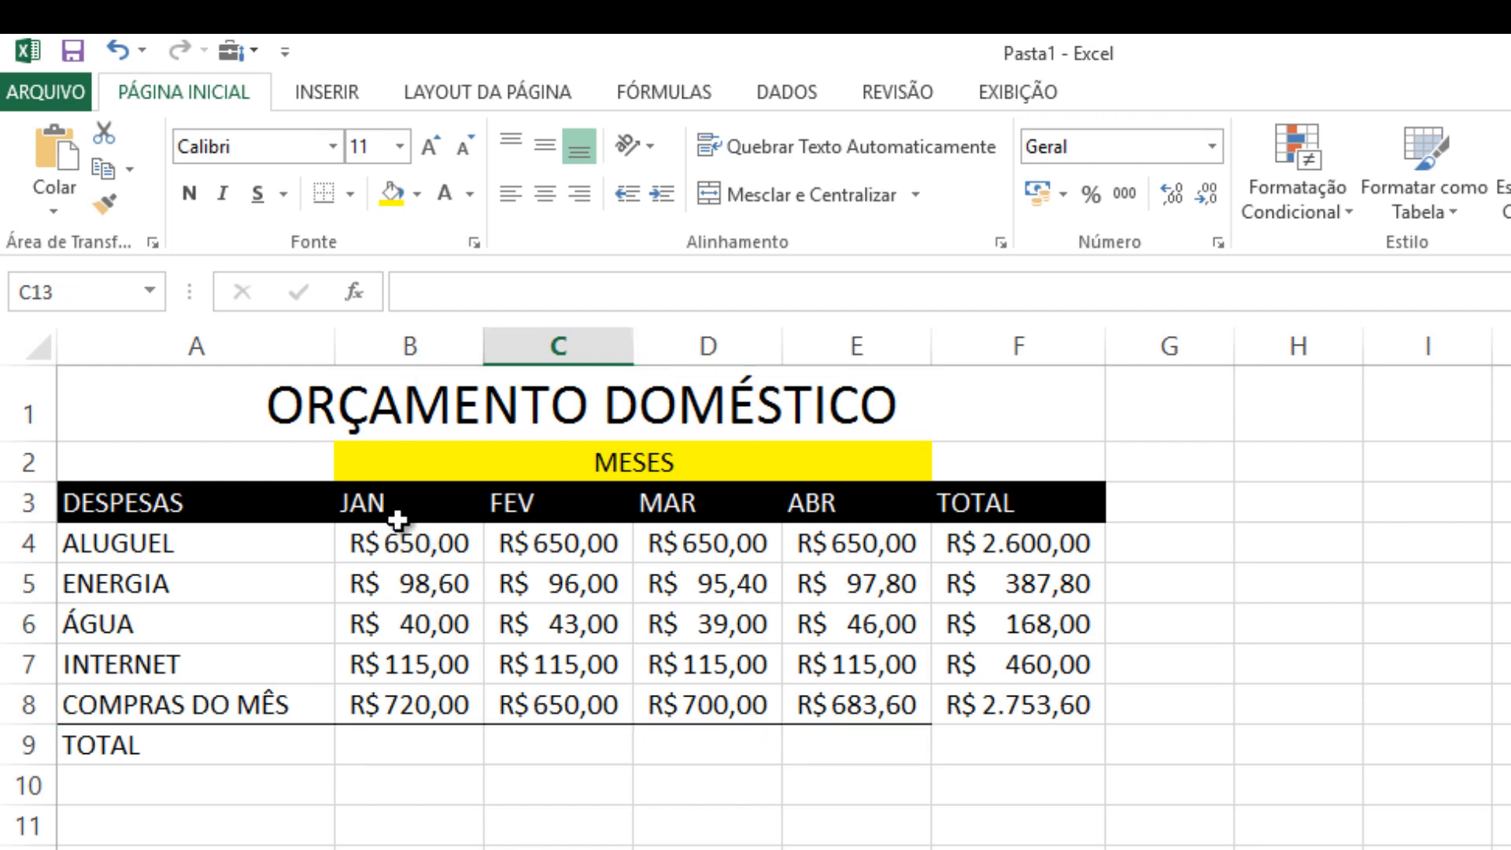
left_click_drag(408, 551, 407, 704)
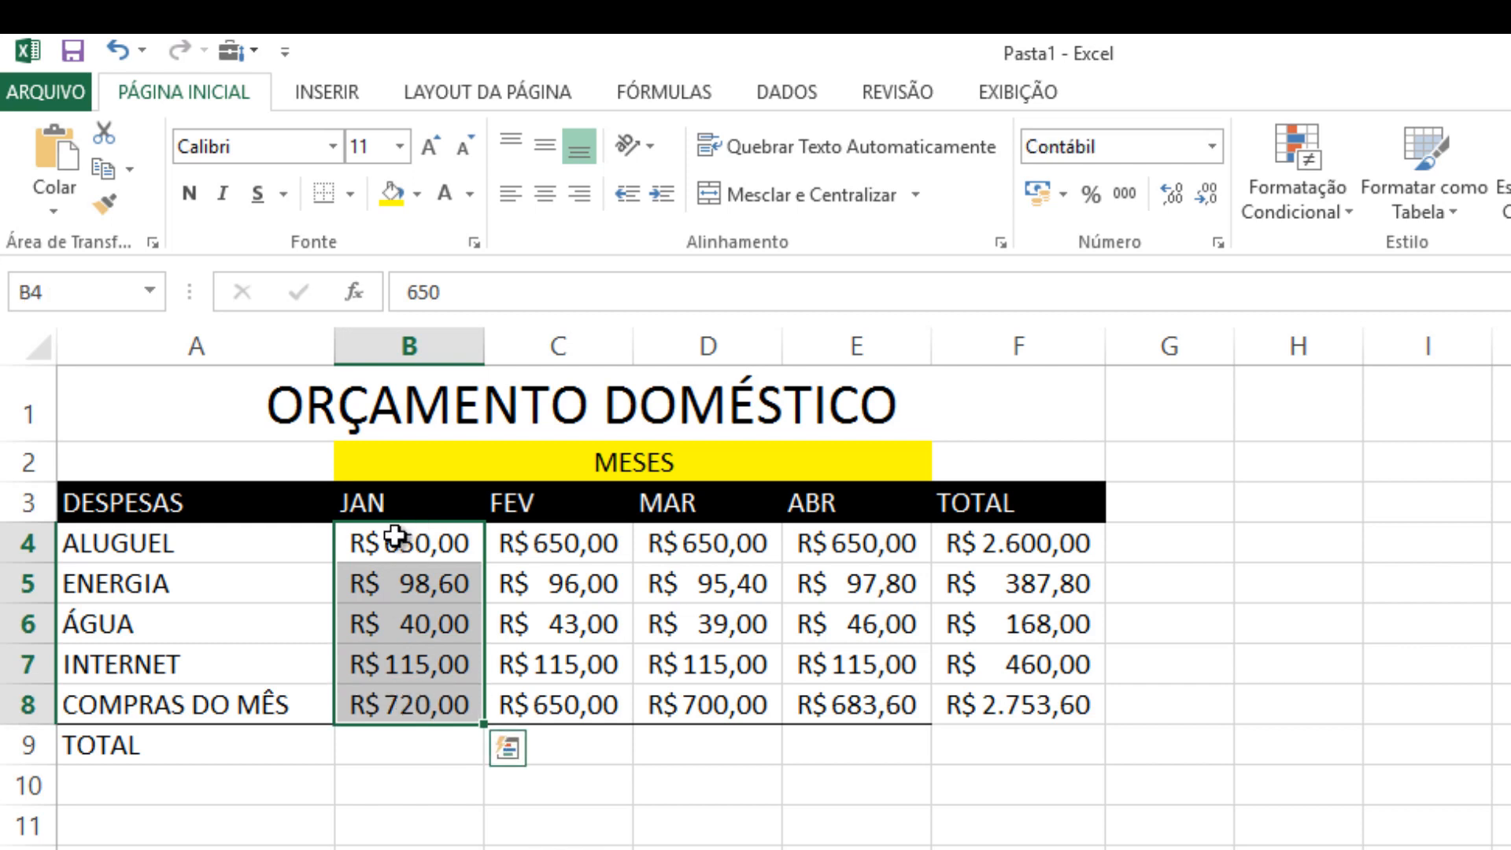
Start a SOMA formula in B9 and select the January expenses B4:B8 as its range
left_click(384, 752)
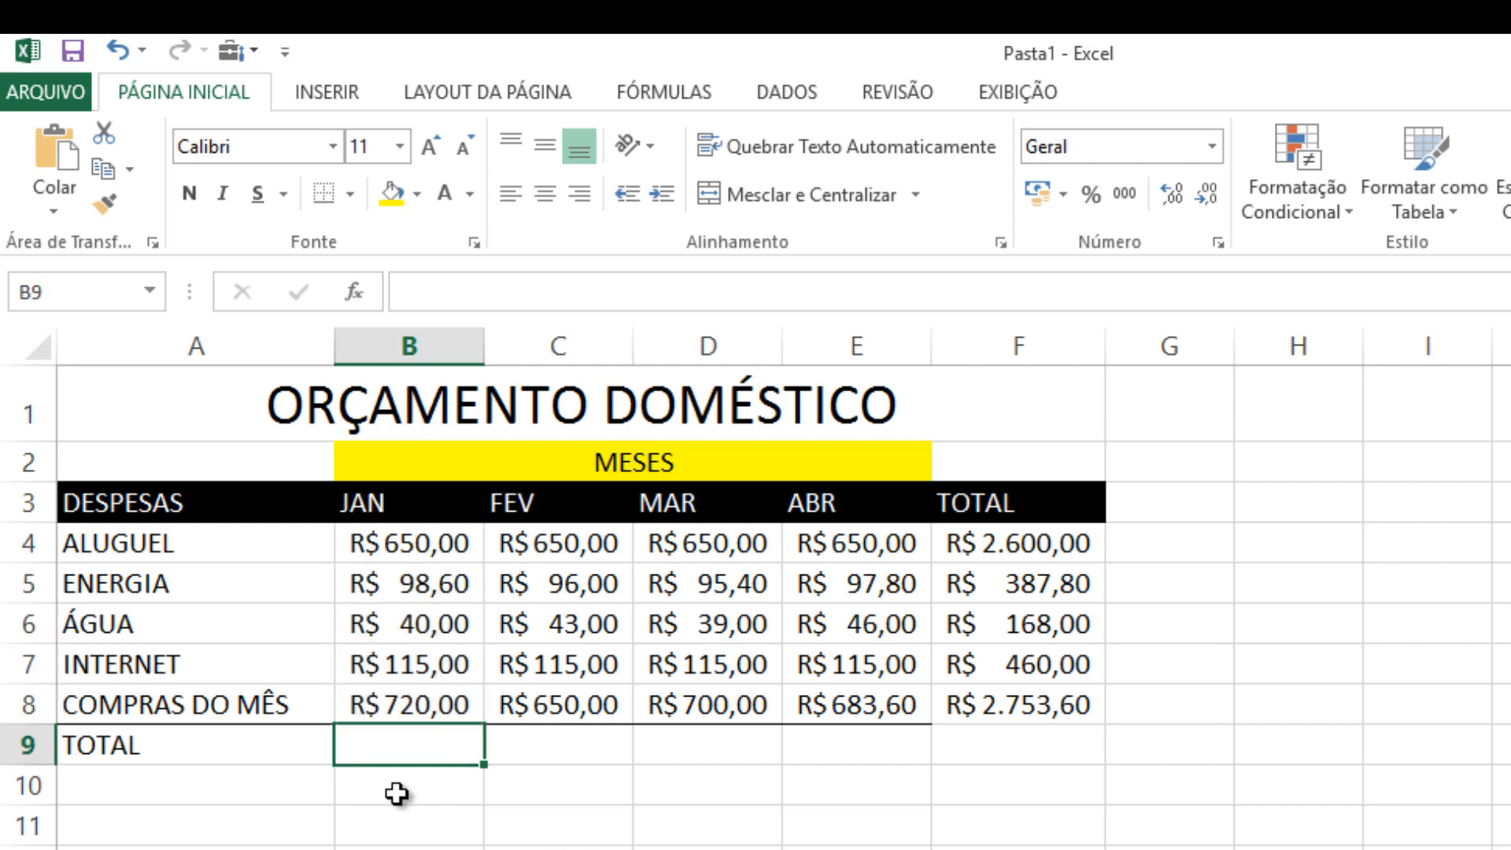
type("=")
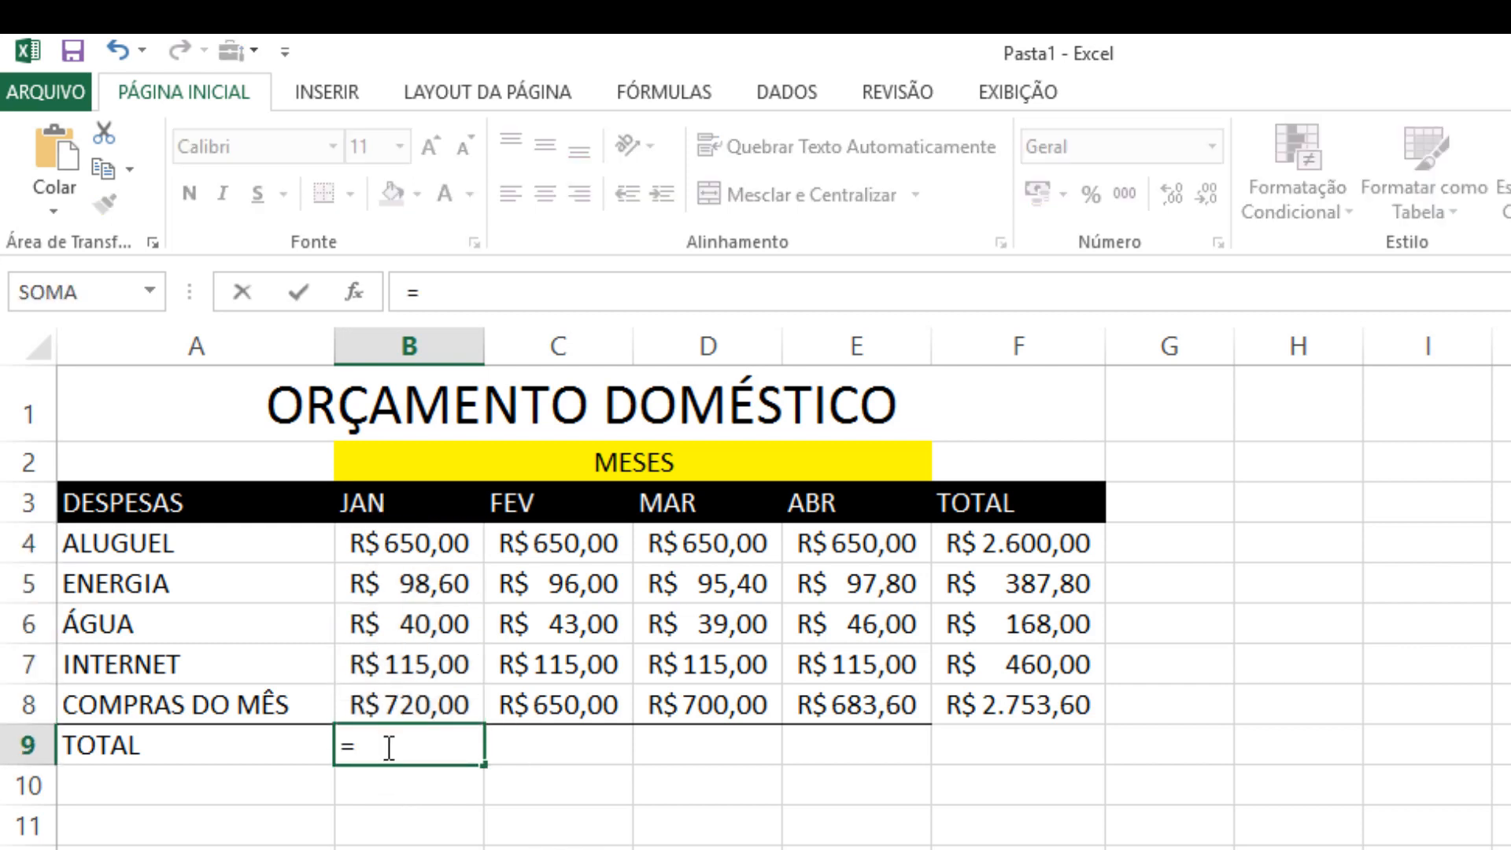
type("SOM")
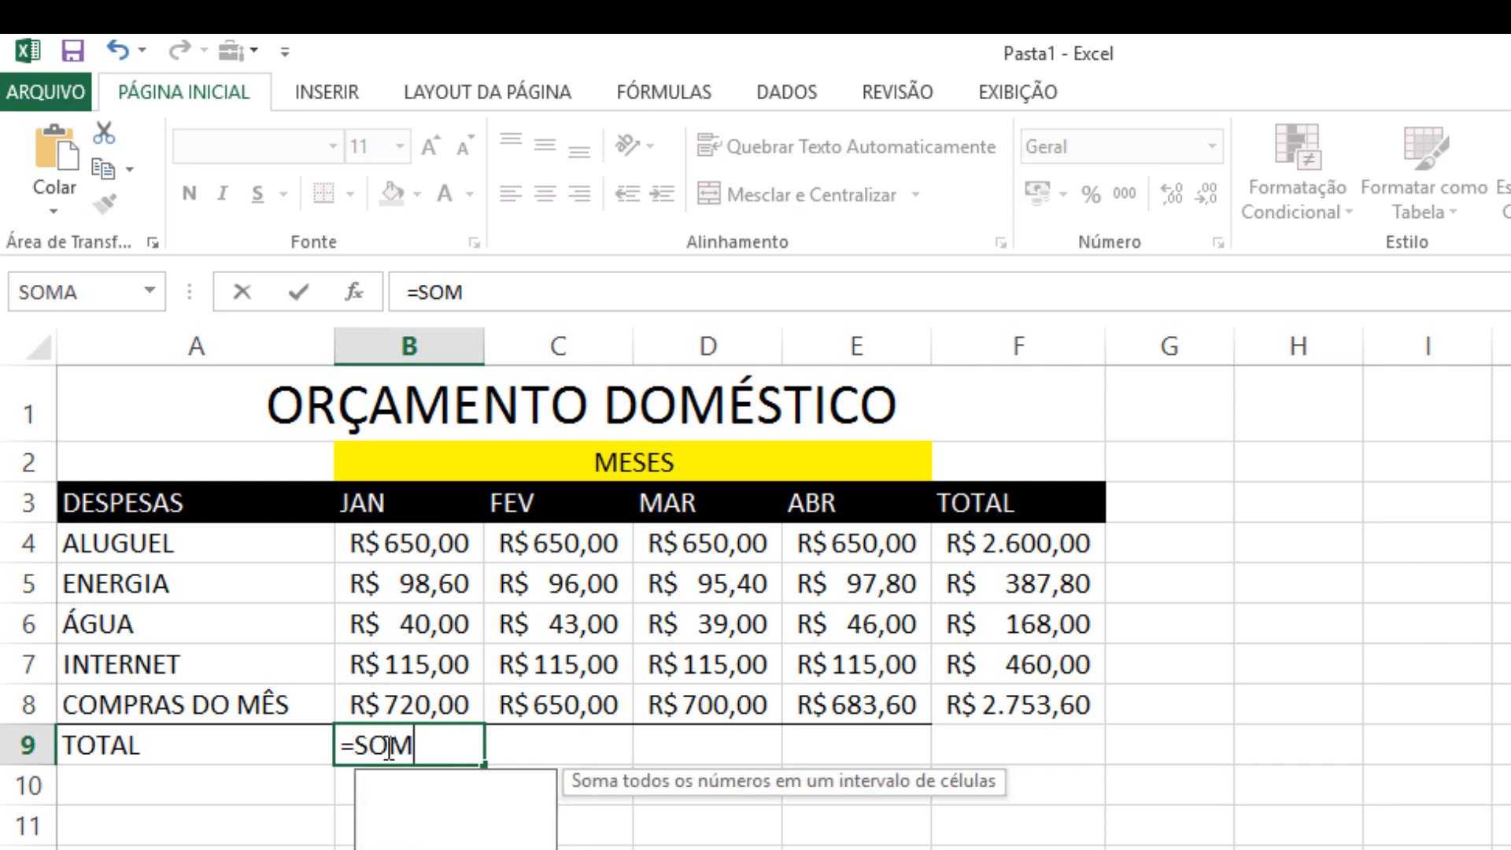
type("A(")
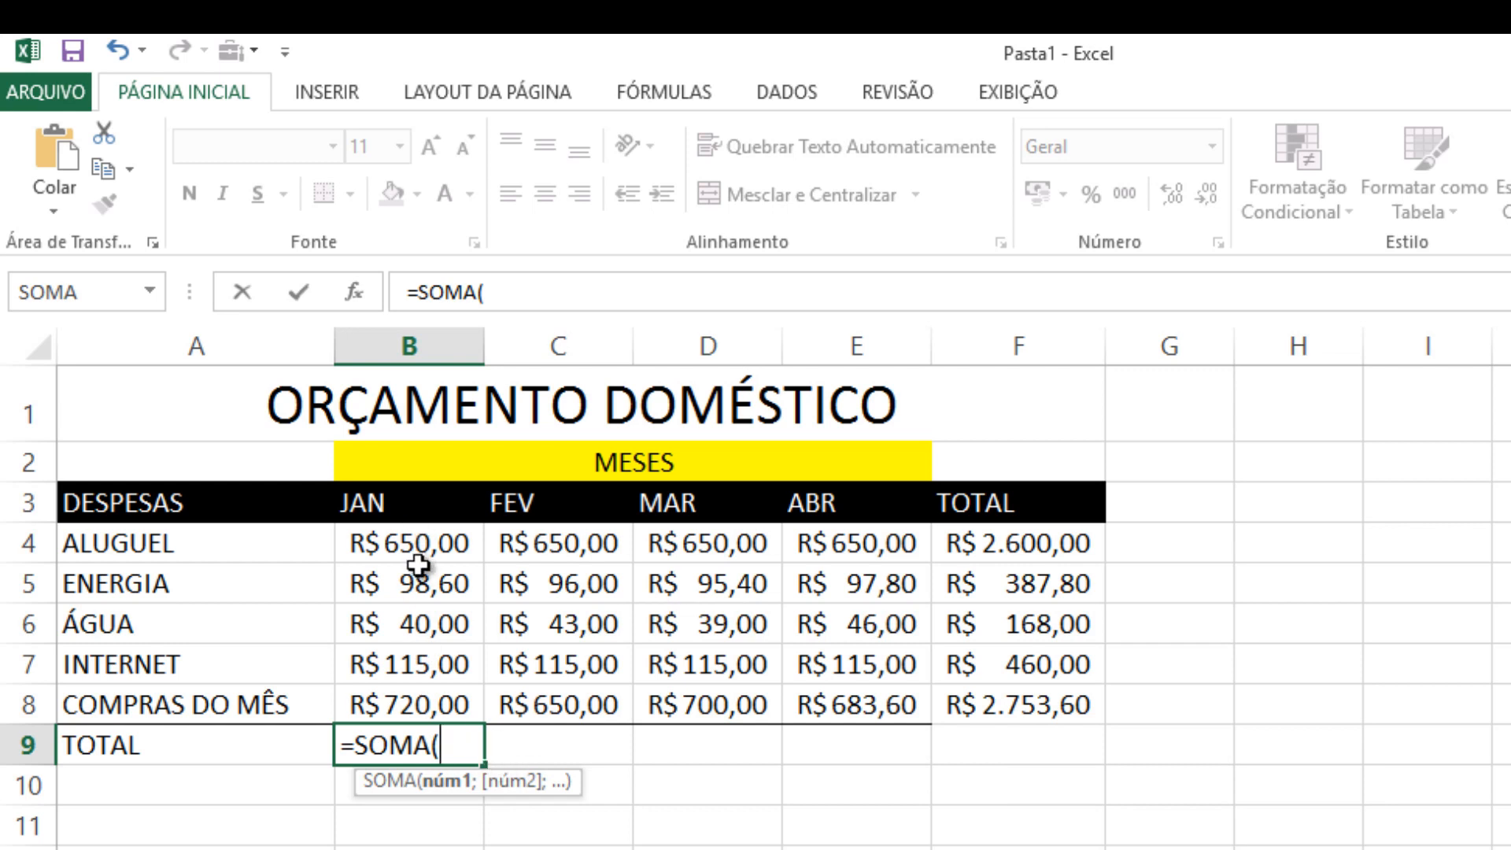
left_click_drag(409, 543, 425, 702)
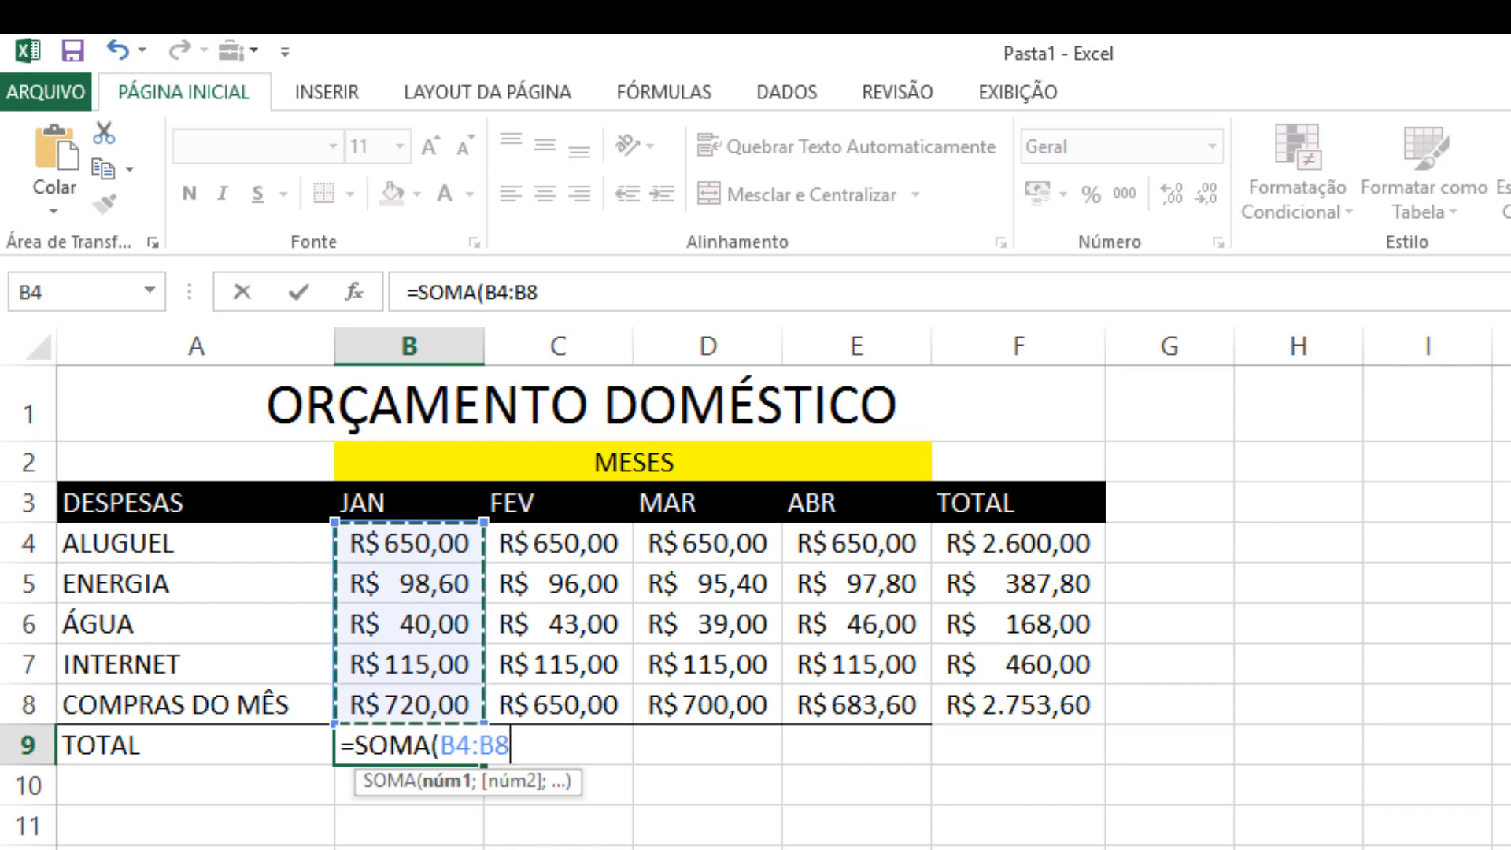
Try building the B9 formula's range from its individual end cells with a colon, and remove the attempted references
key("BackSpace")
key("BackSpace")
key("BackSpace")
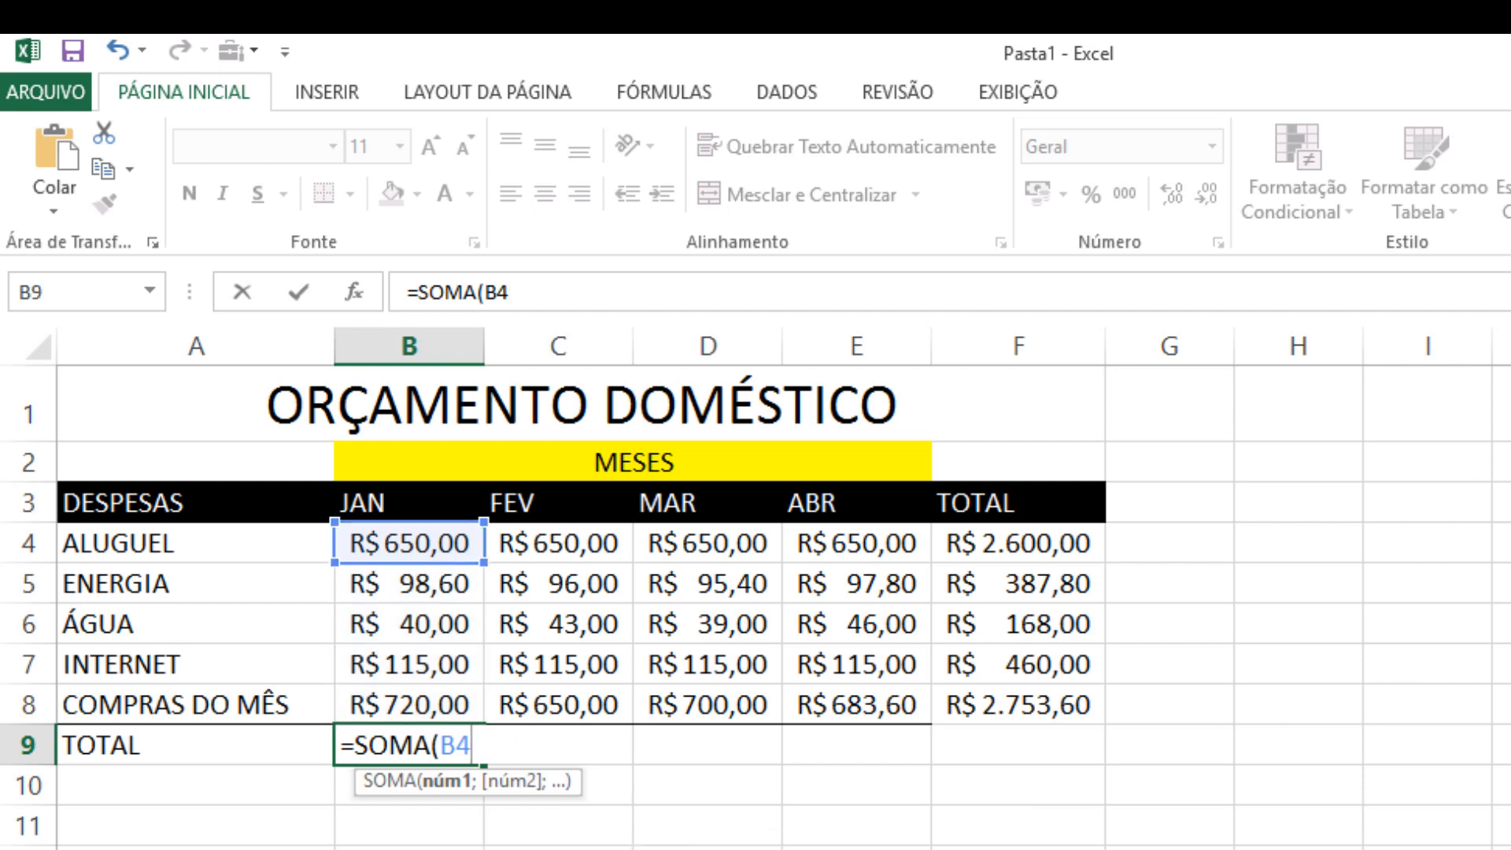
type(":")
left_click(430, 703)
key("BackSpace")
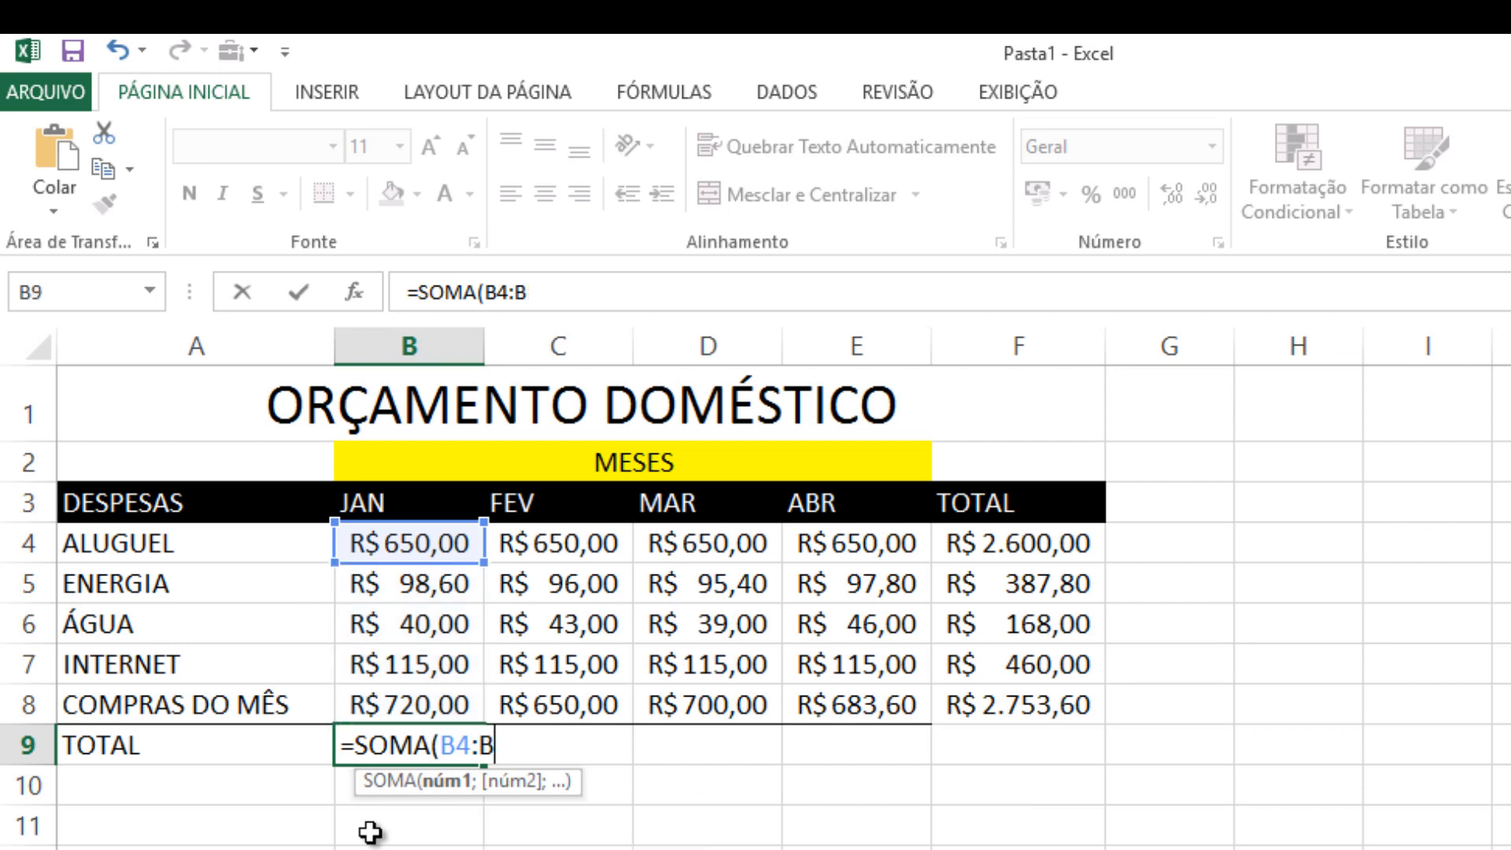
key("BackSpace")
key("BackSpace")
key("BackSpace")
key("BackSpace")
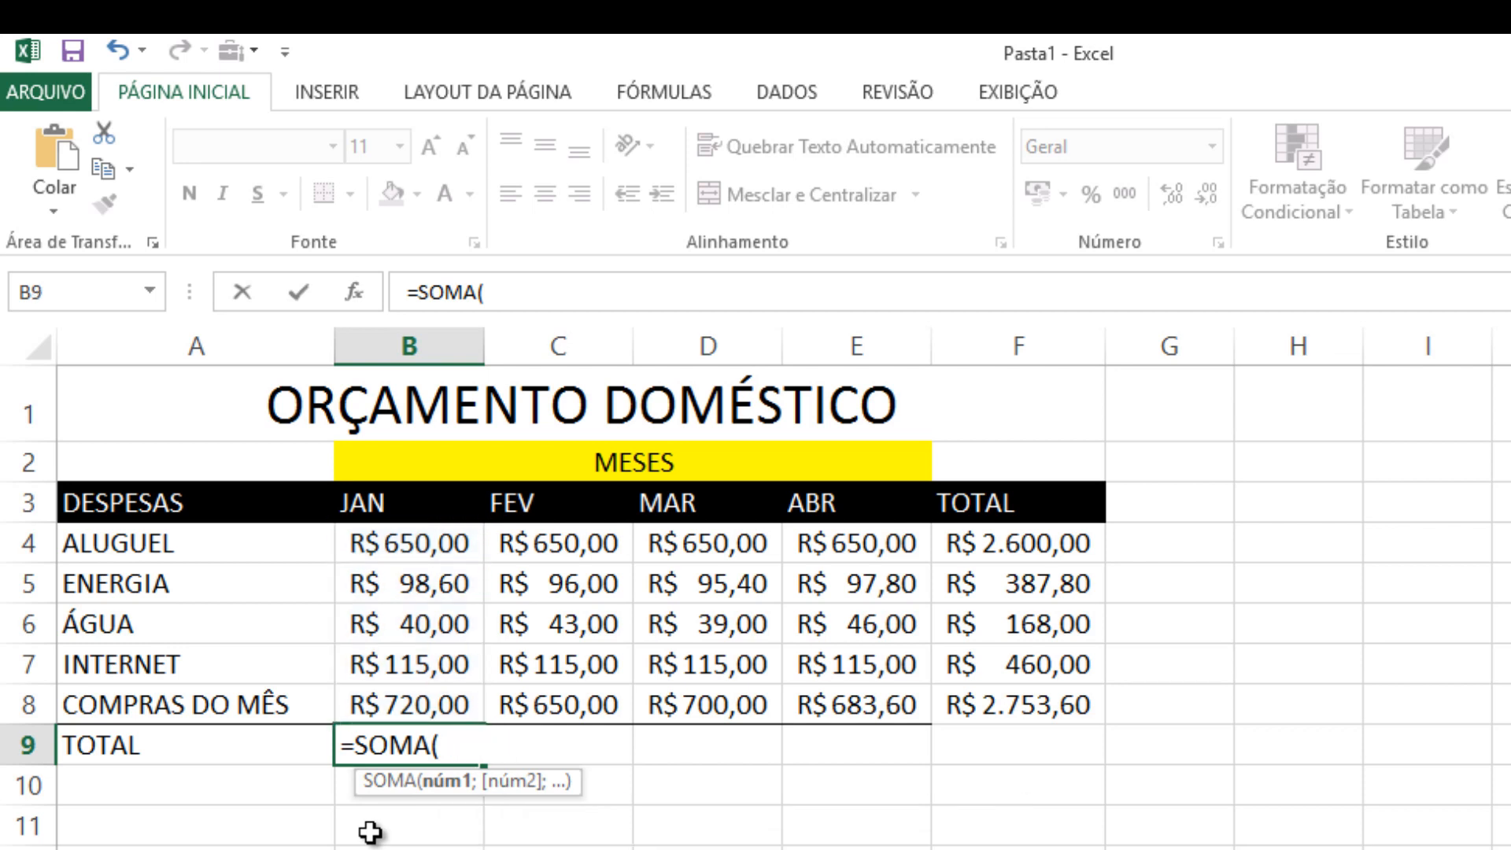
type("D4")
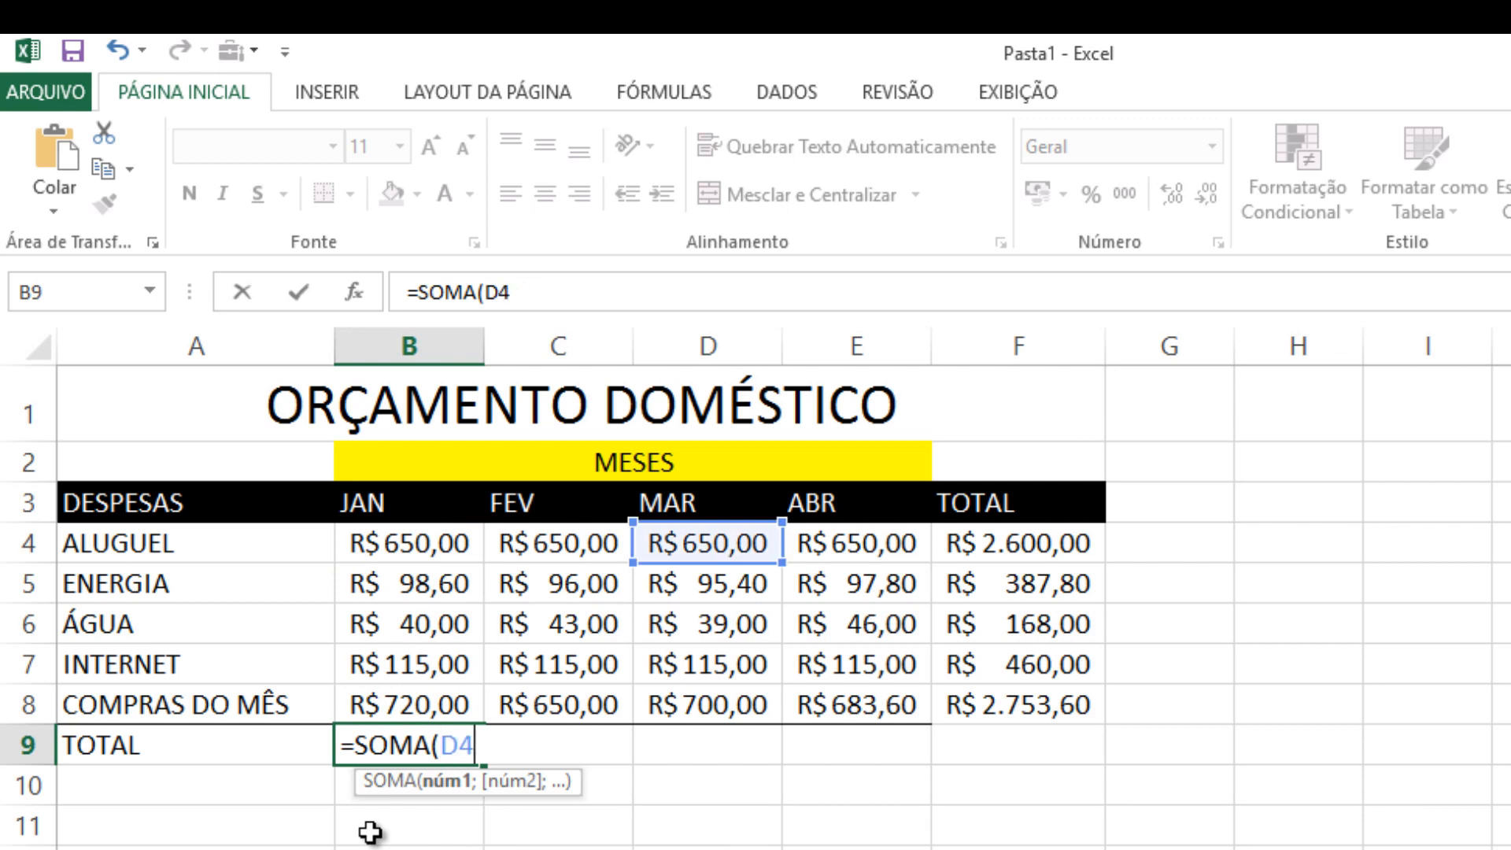
key("BackSpace")
key("BackSpace")
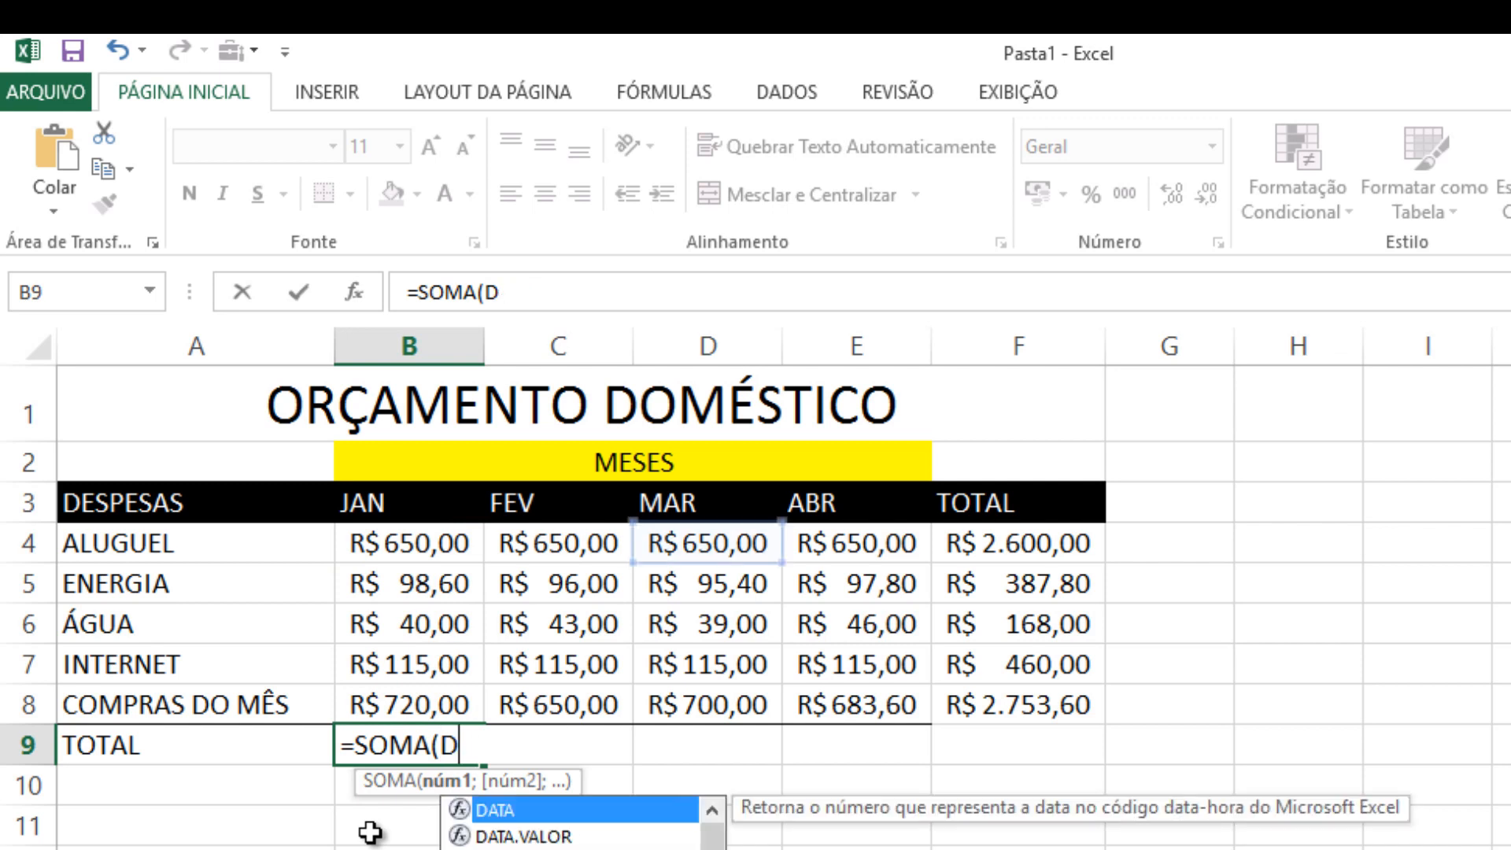
Complete the January total in B9 as =SOMA(B4:B8) and select the cell to check its formula
type("B4:B")
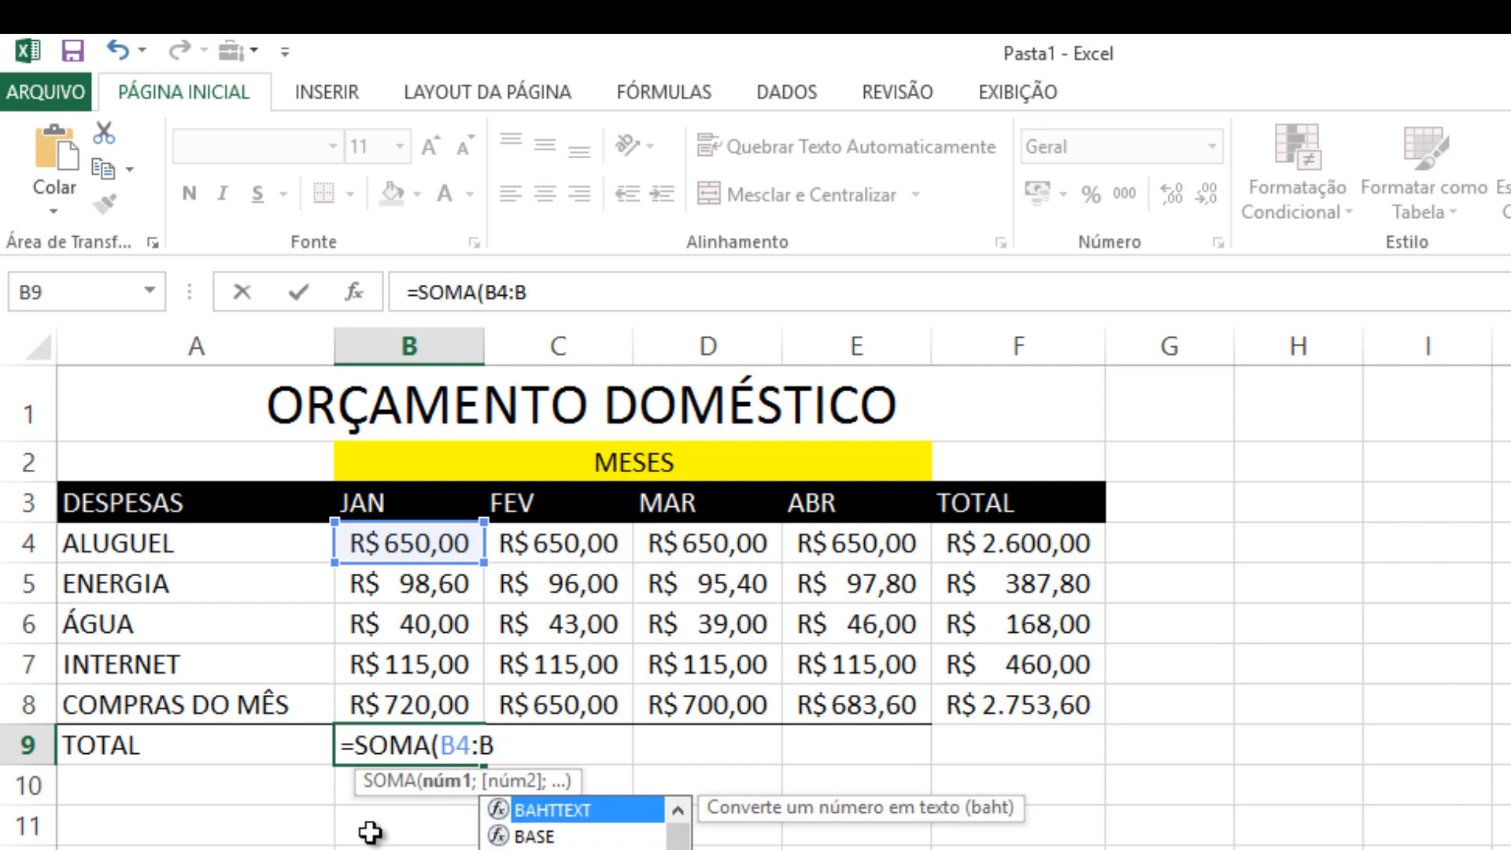
type("8)")
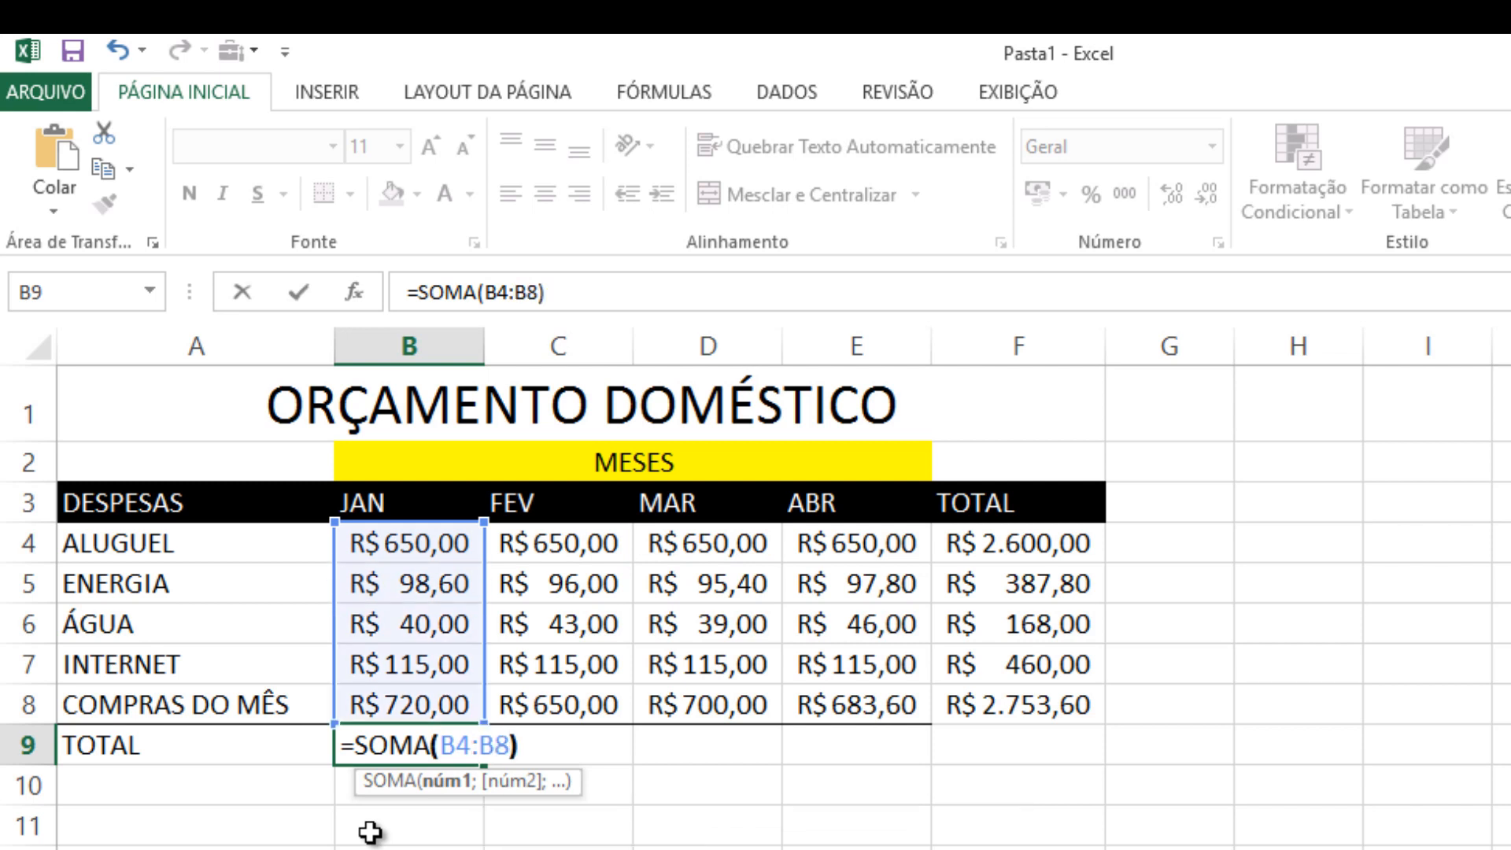
key("Return")
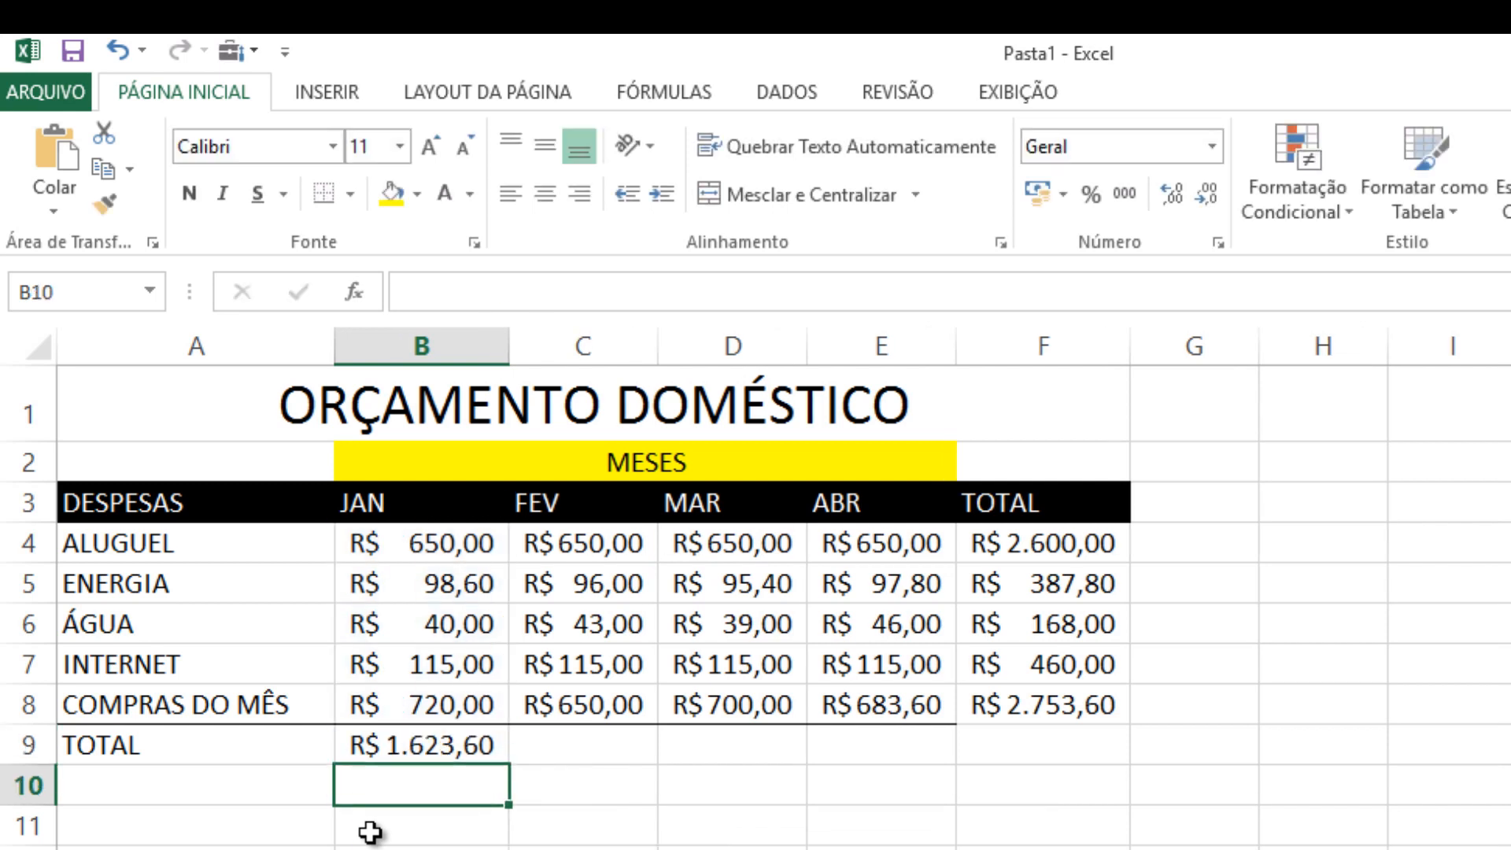
left_click(468, 752)
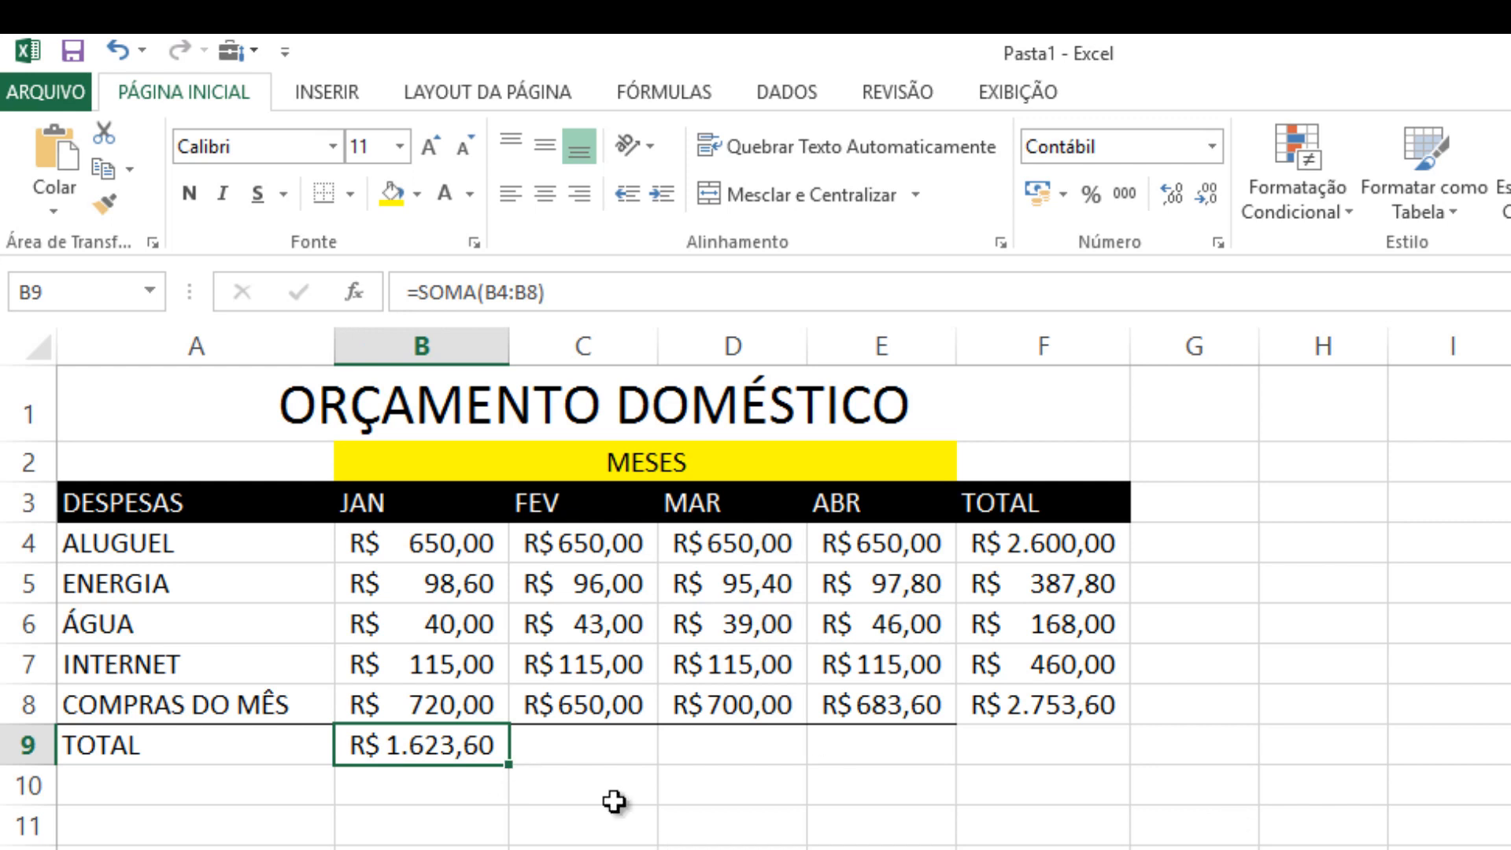
Copy the B9 SOMA formula across to C9:E9 and auto-fit the widths of columns C, D and E
left_click_drag(510, 764, 937, 760)
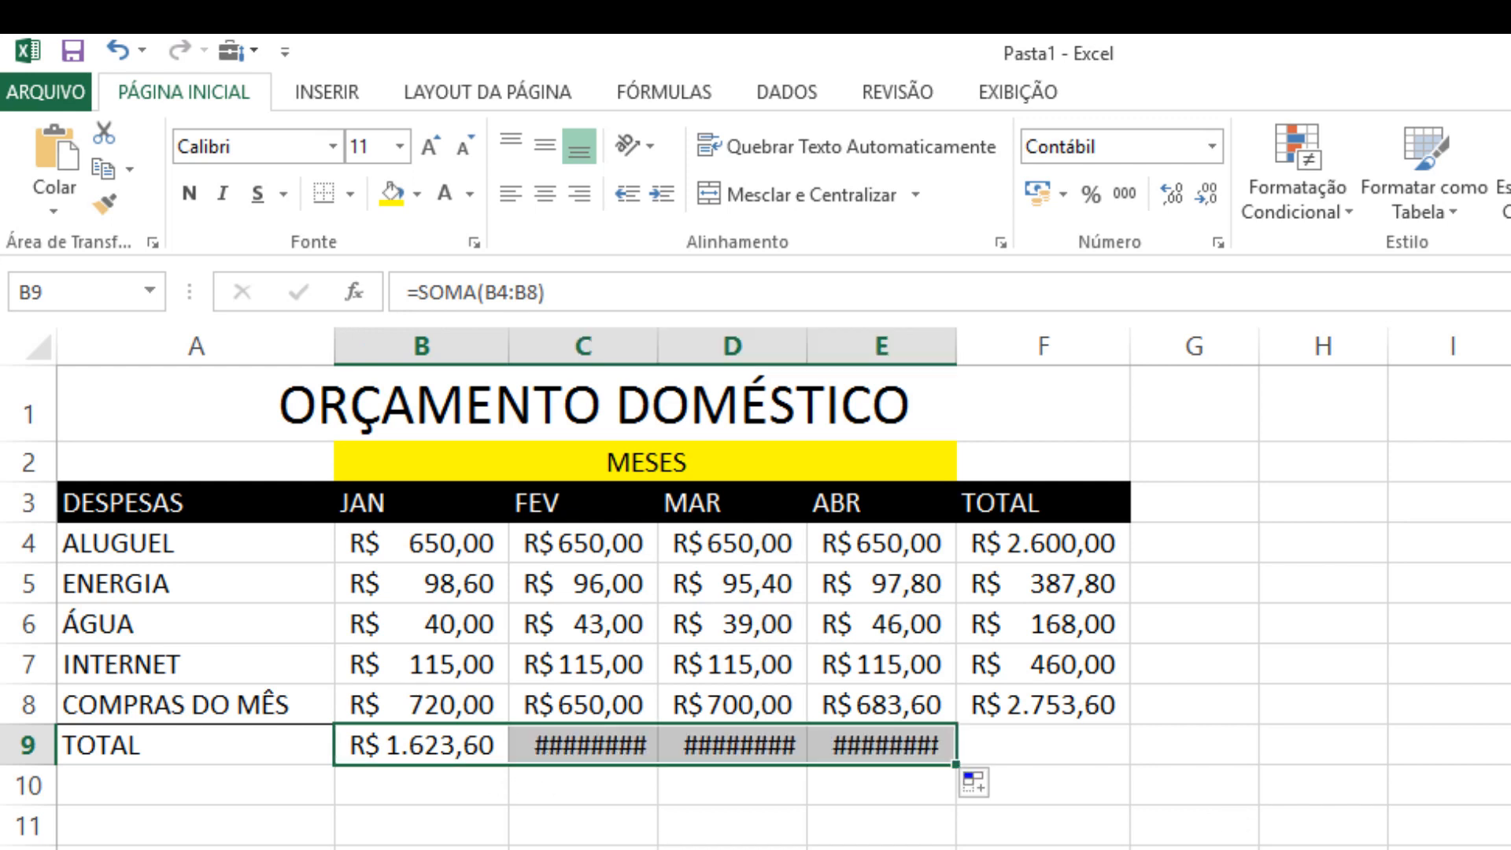
double_click(657, 347)
double_click(833, 346)
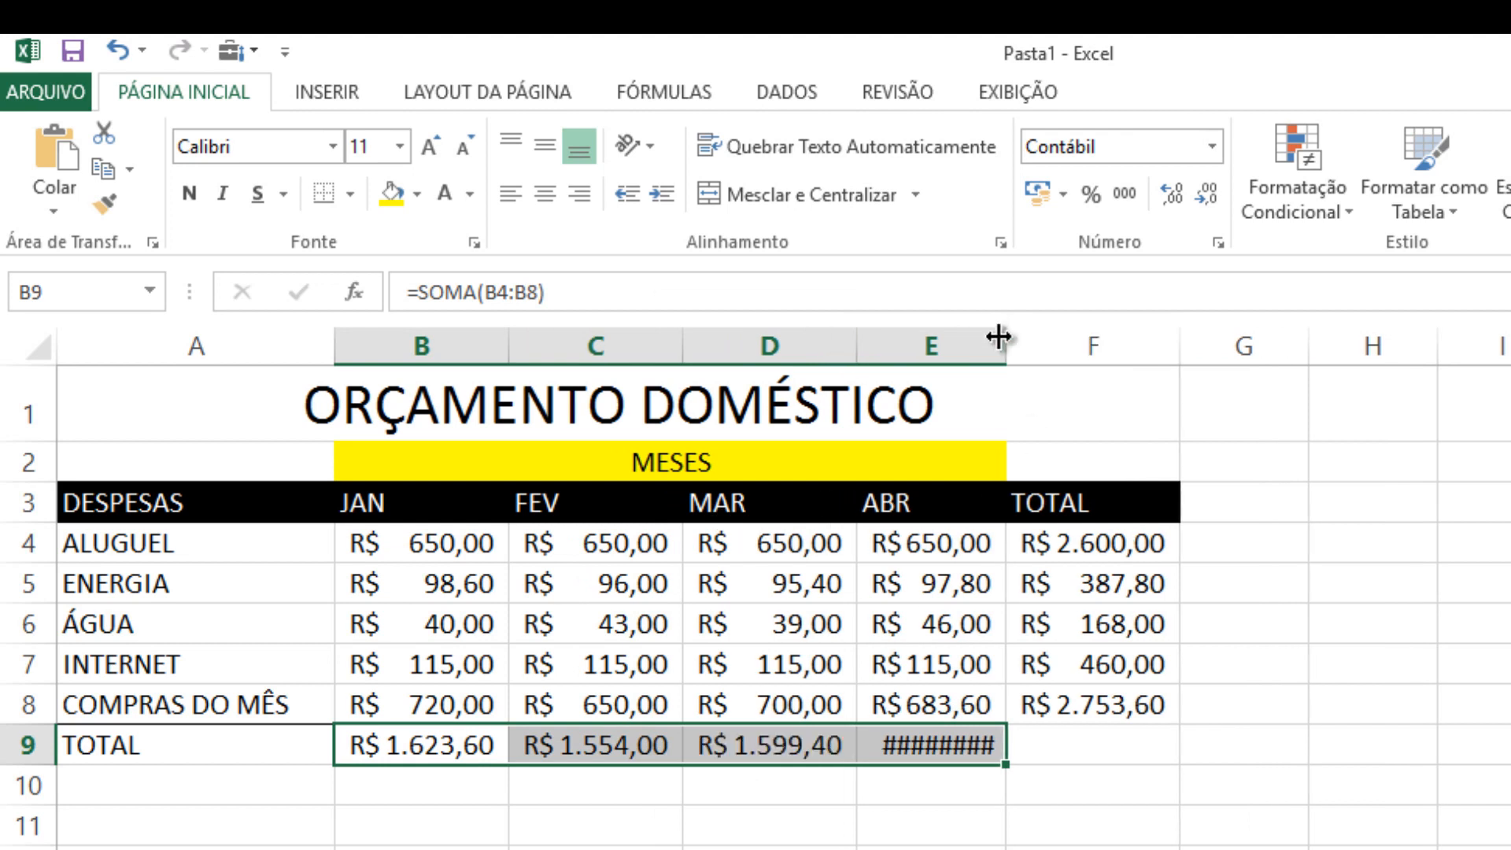
double_click(1006, 339)
left_click(949, 848)
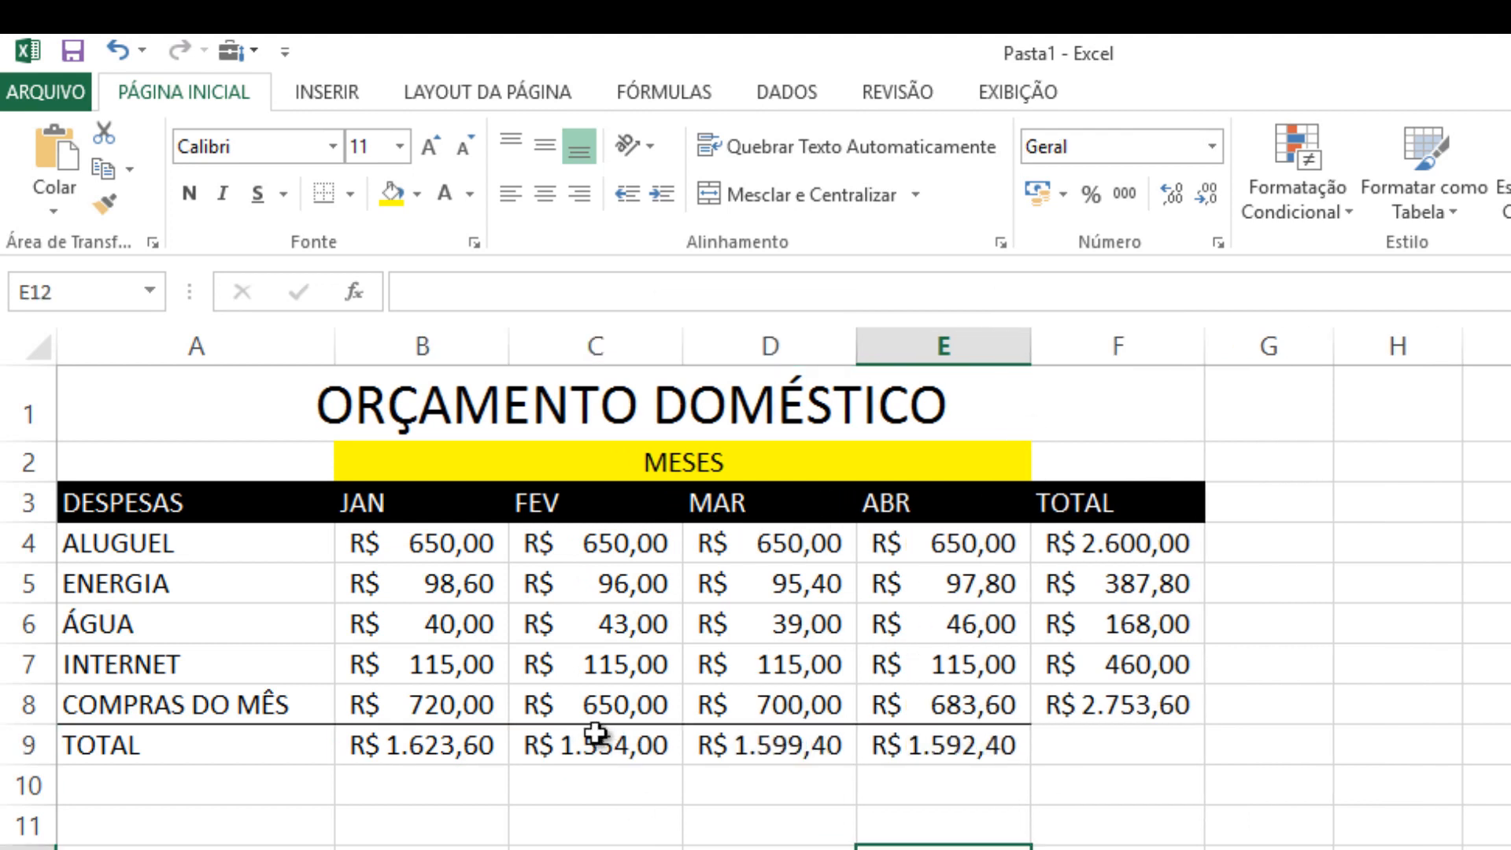
Clear the February to April totals in C9:E9 and select F5 to check the ENERGIA total's formula
left_click_drag(614, 742, 887, 742)
key("Delete")
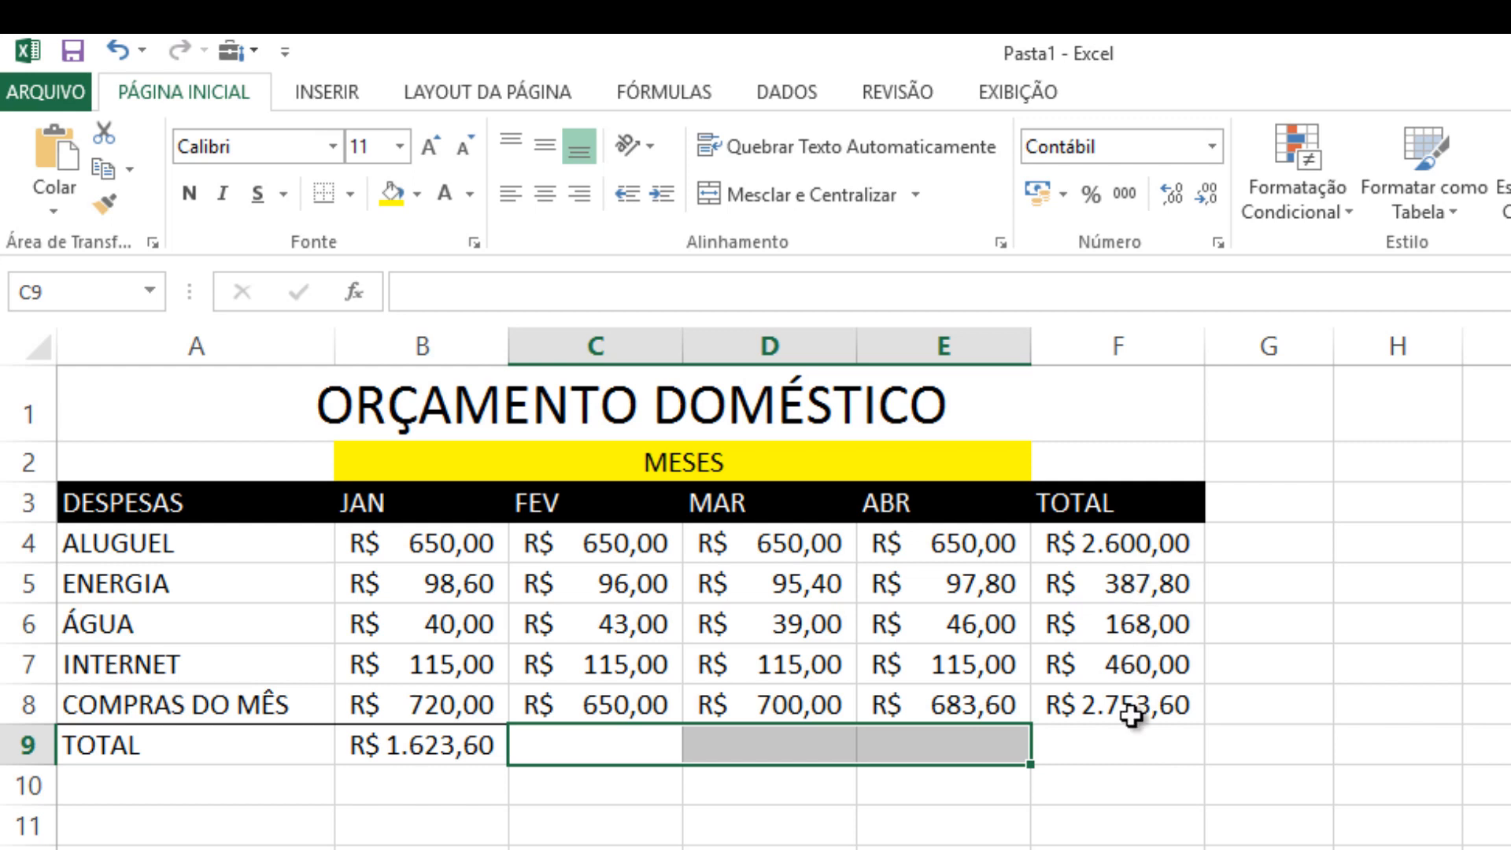
left_click(1113, 580)
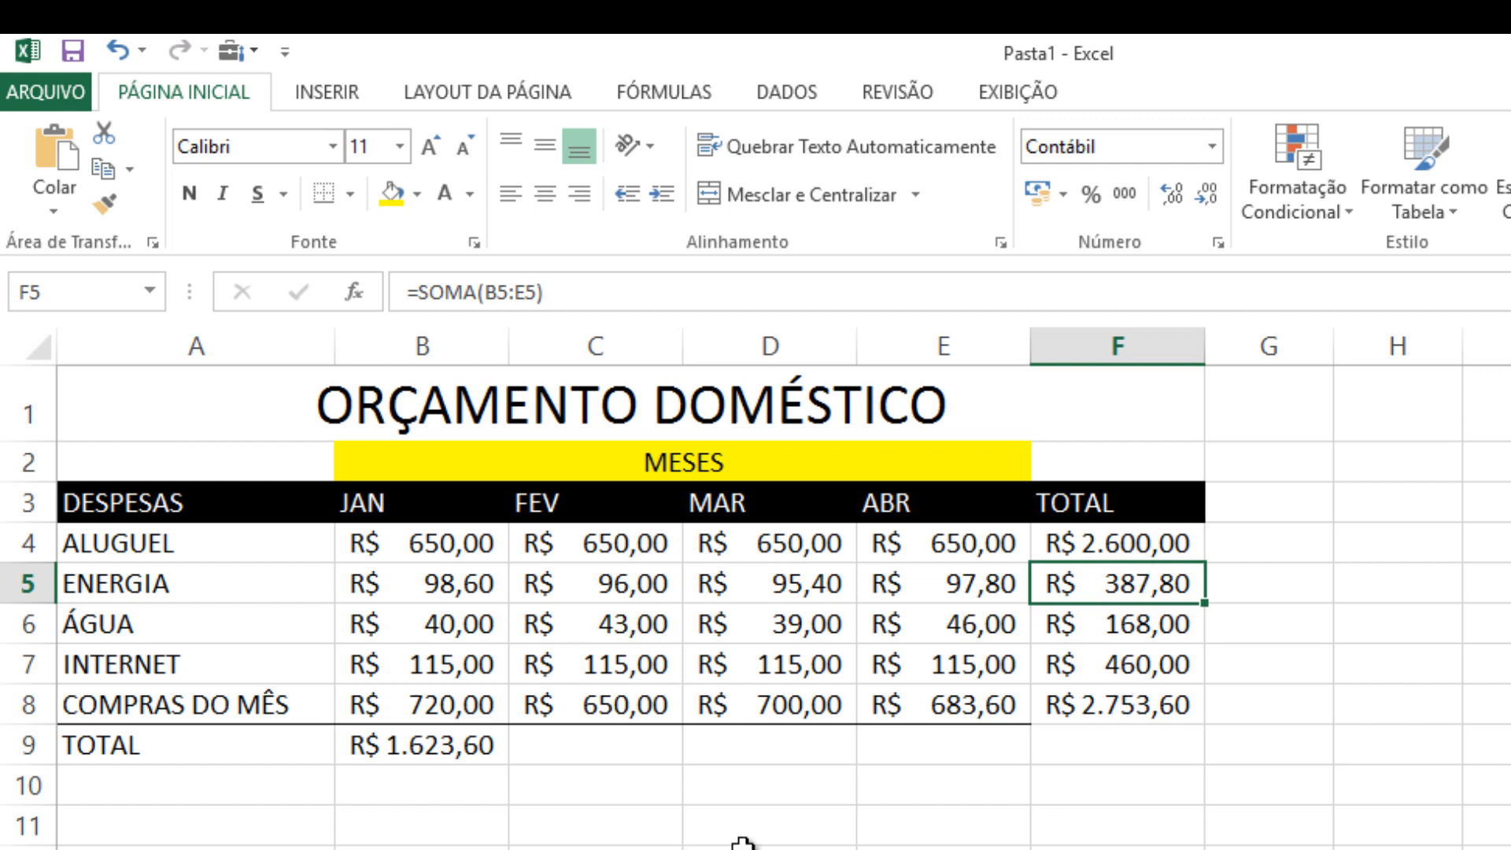
Fill the January total formula from B9 rightward through E9 with the Fill Right command, and deselect the range
left_click_drag(415, 748, 901, 748)
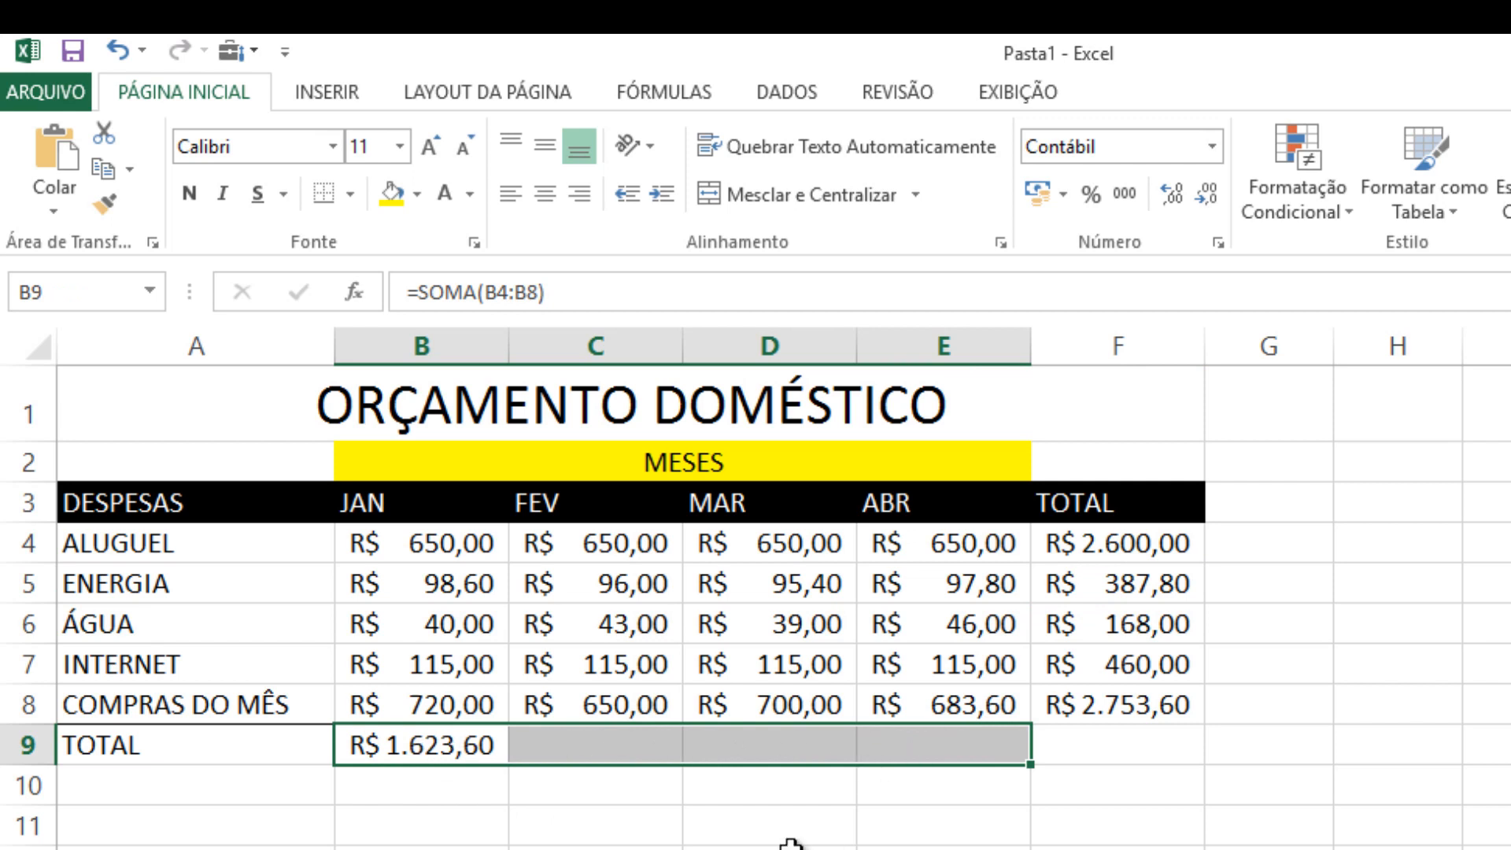
key("ctrl+r")
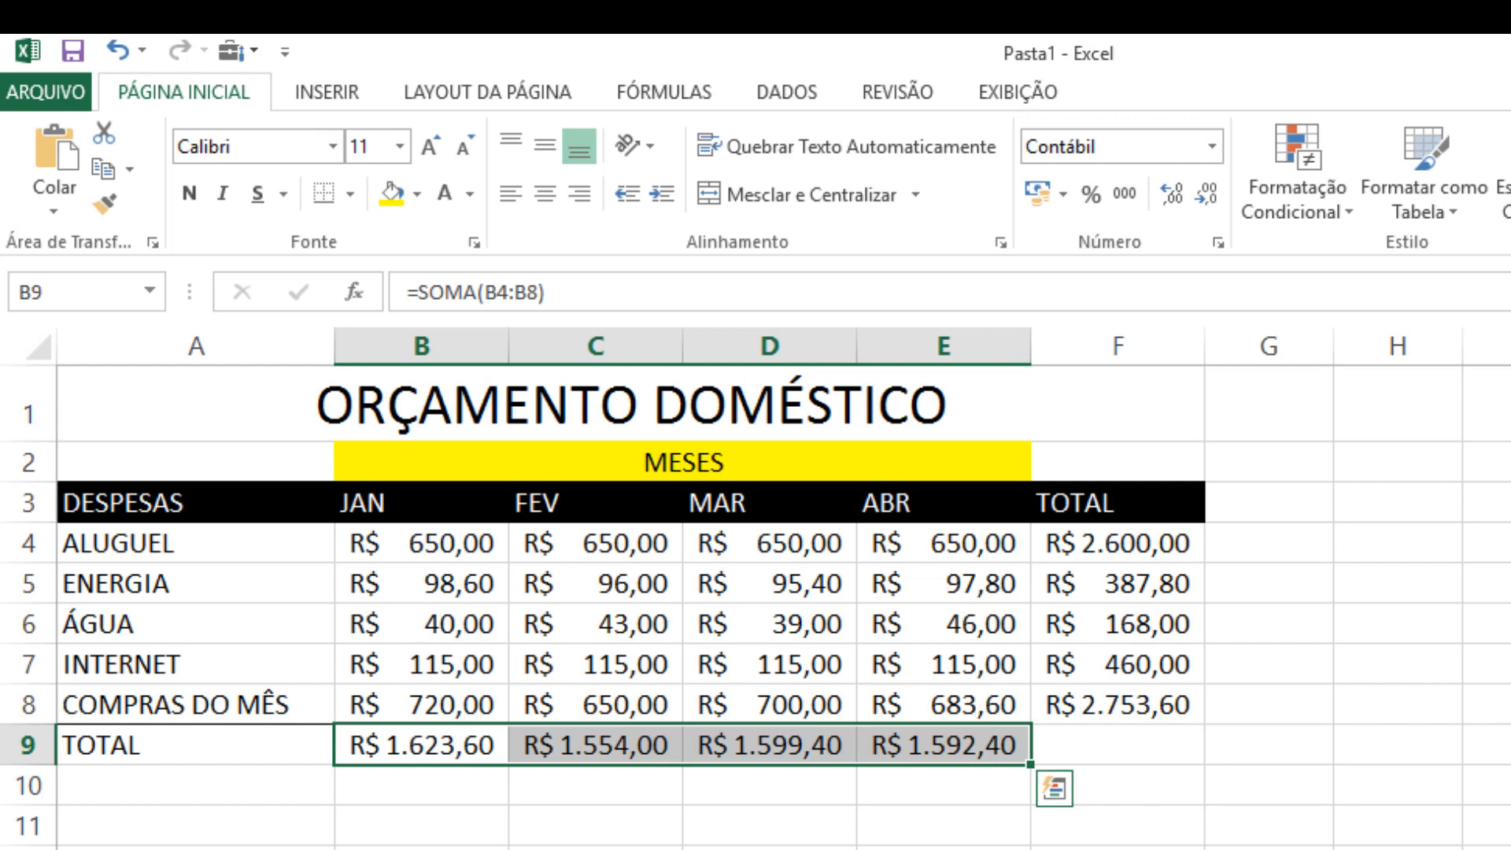
left_click(769, 849)
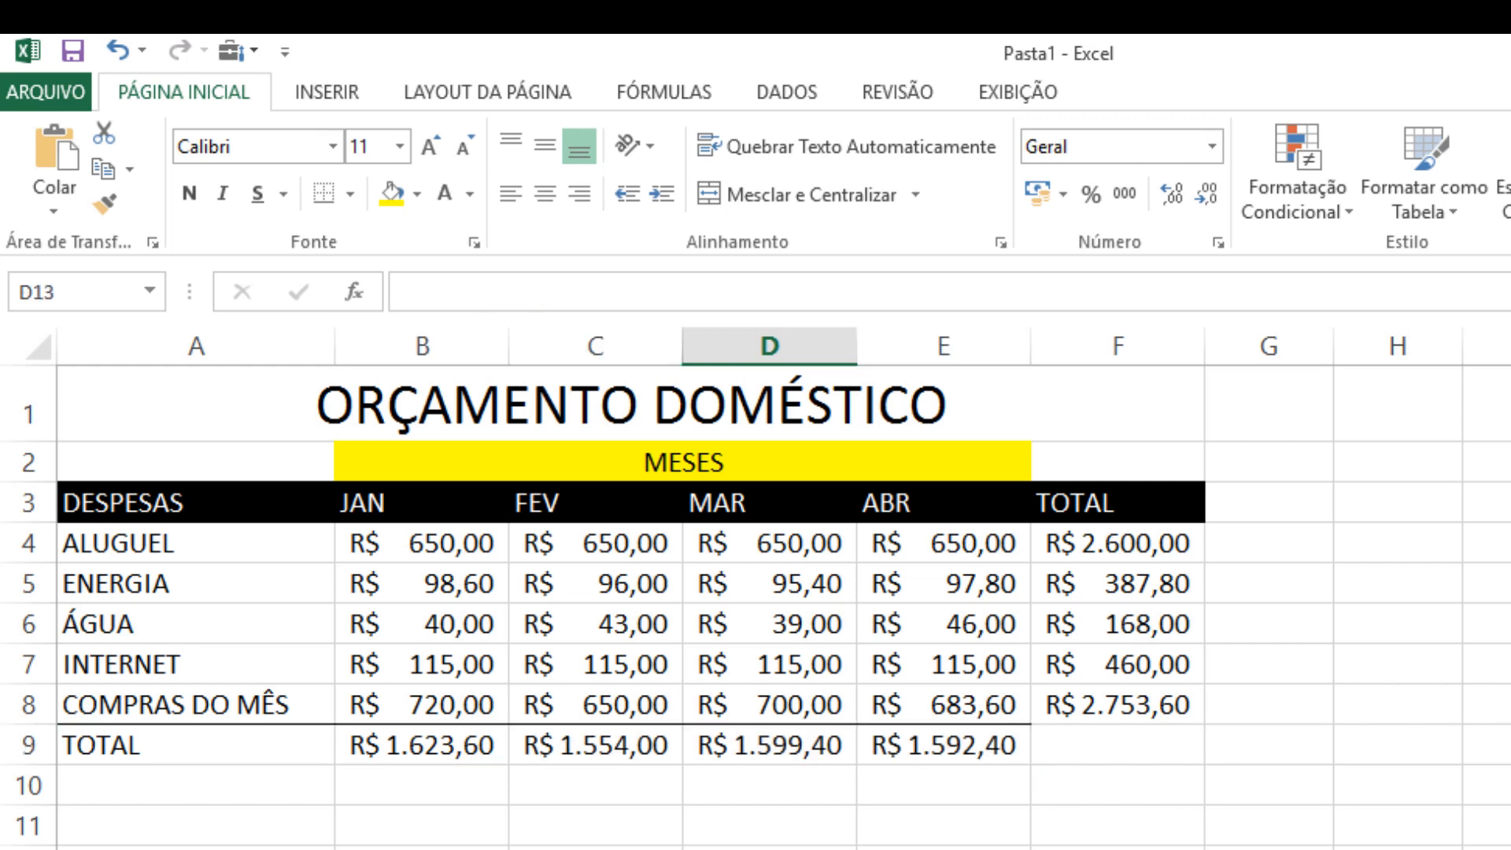